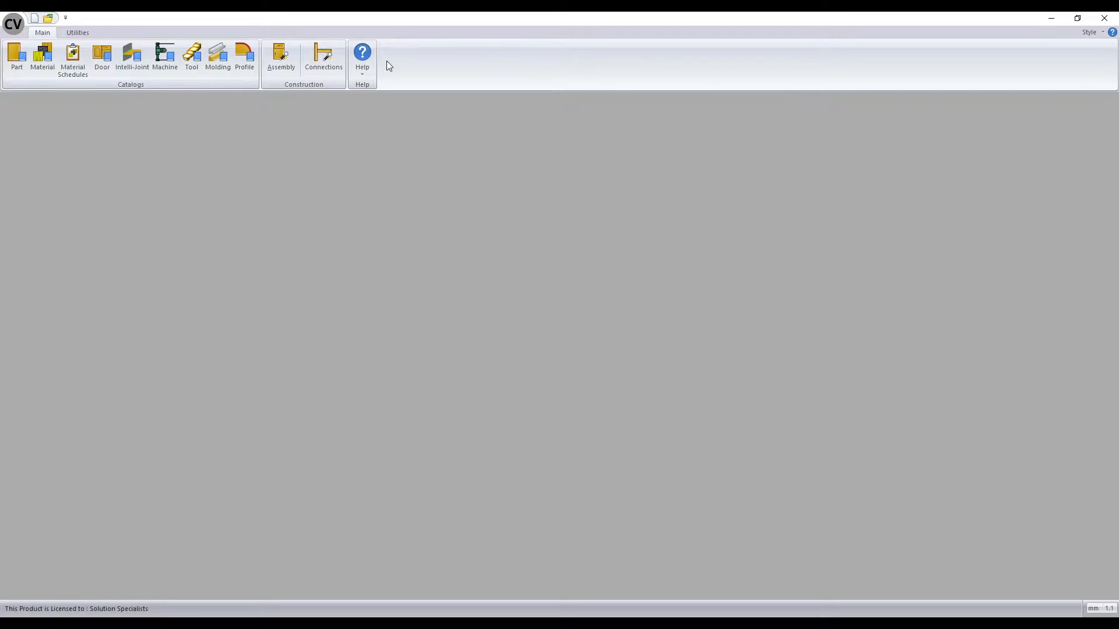
- Open the Connection Manager sorted by connection name and start a new connection
left_click(319, 68)
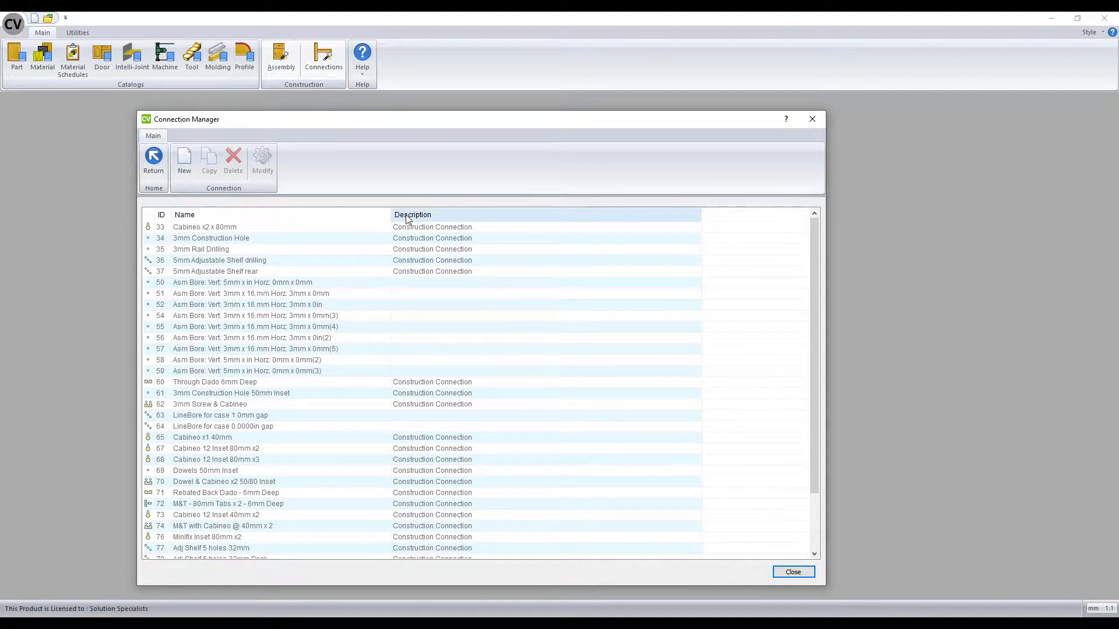
left_click(208, 215)
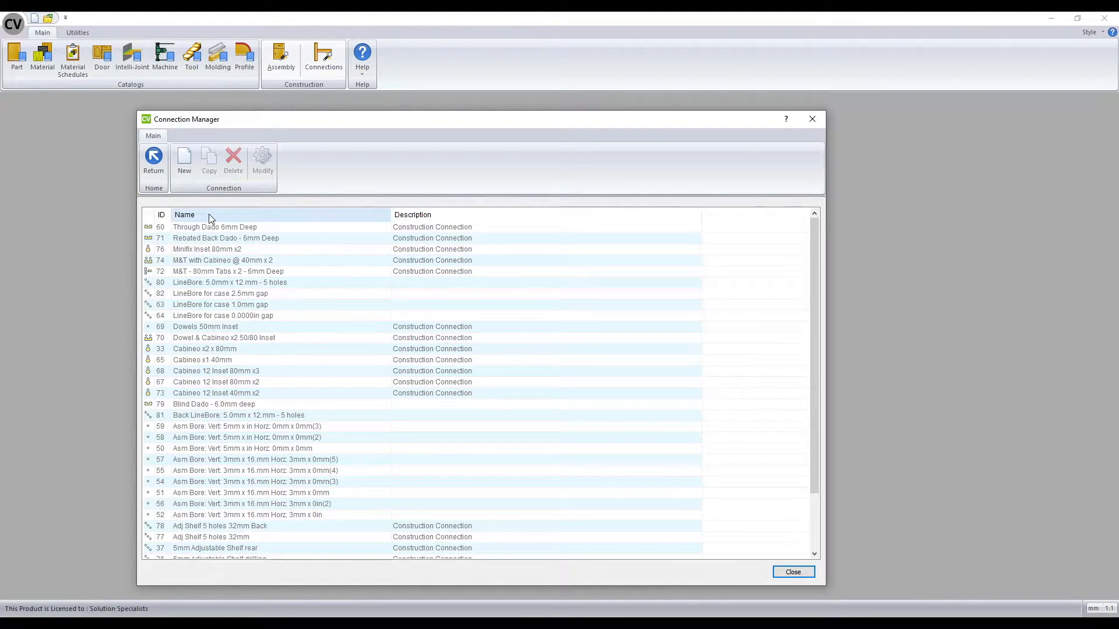
scroll(229, 326, "down", 2)
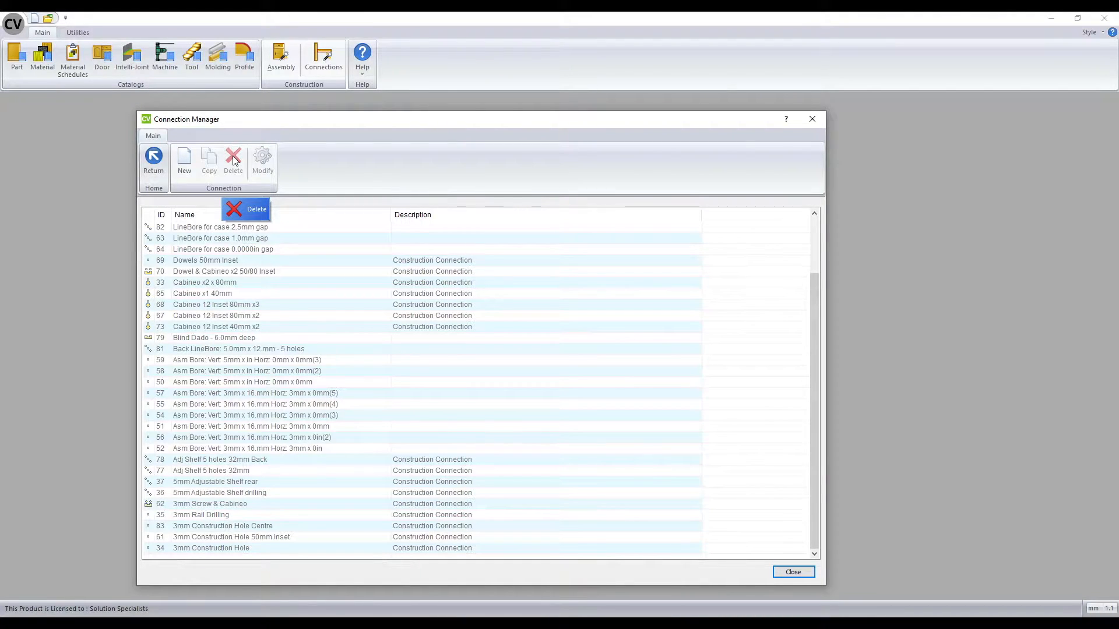
left_click(184, 264)
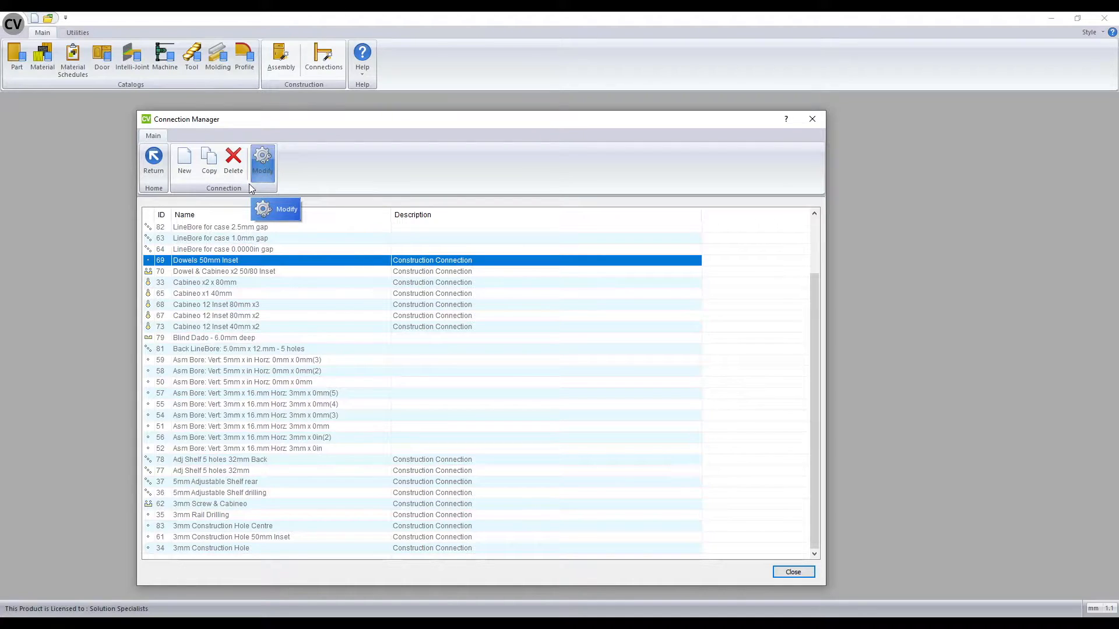
left_click(179, 169)
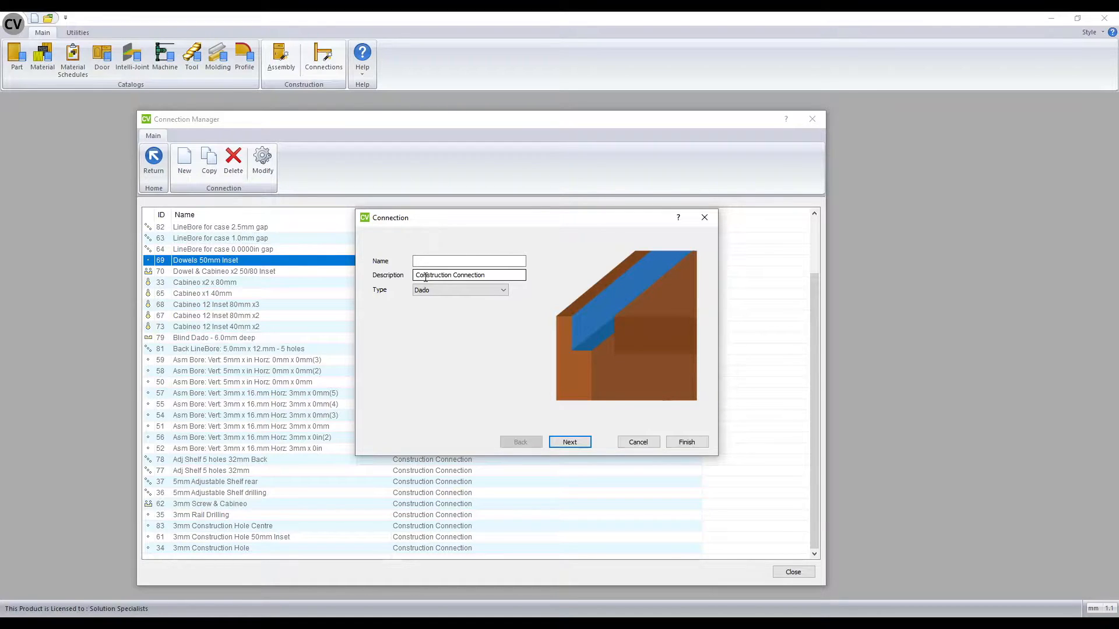
- Preview the available connection types one after another: Boring, Connector, Dado, Dovetail, I-Joint, Line Bore, Mortise & Tenon and Set
left_click(488, 292)
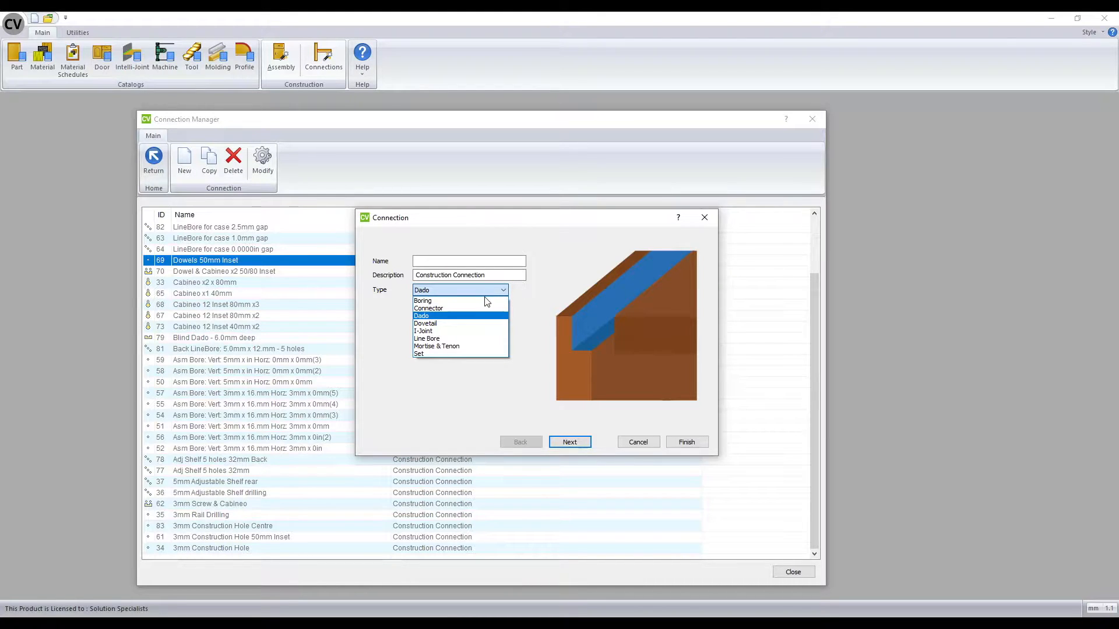
left_click(482, 300)
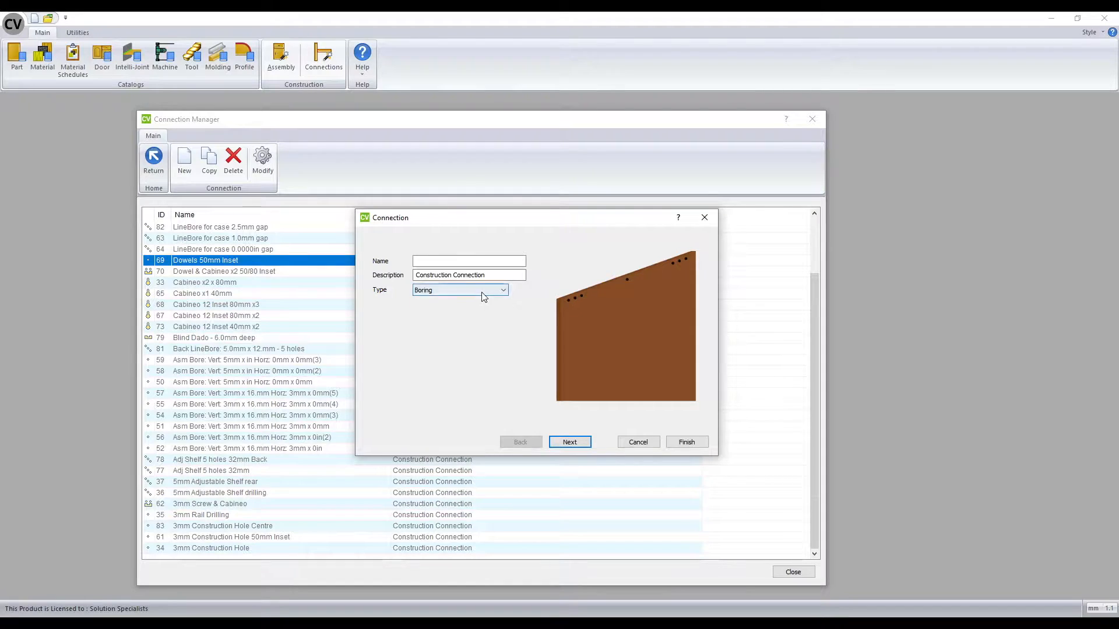
left_click(482, 294)
left_click(479, 307)
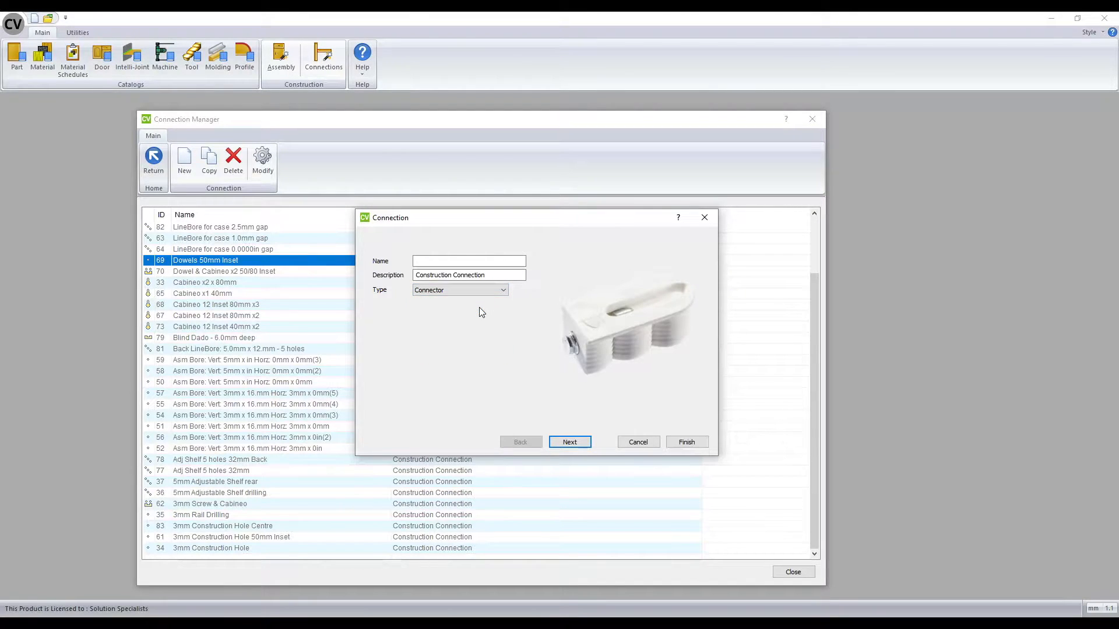
left_click(475, 292)
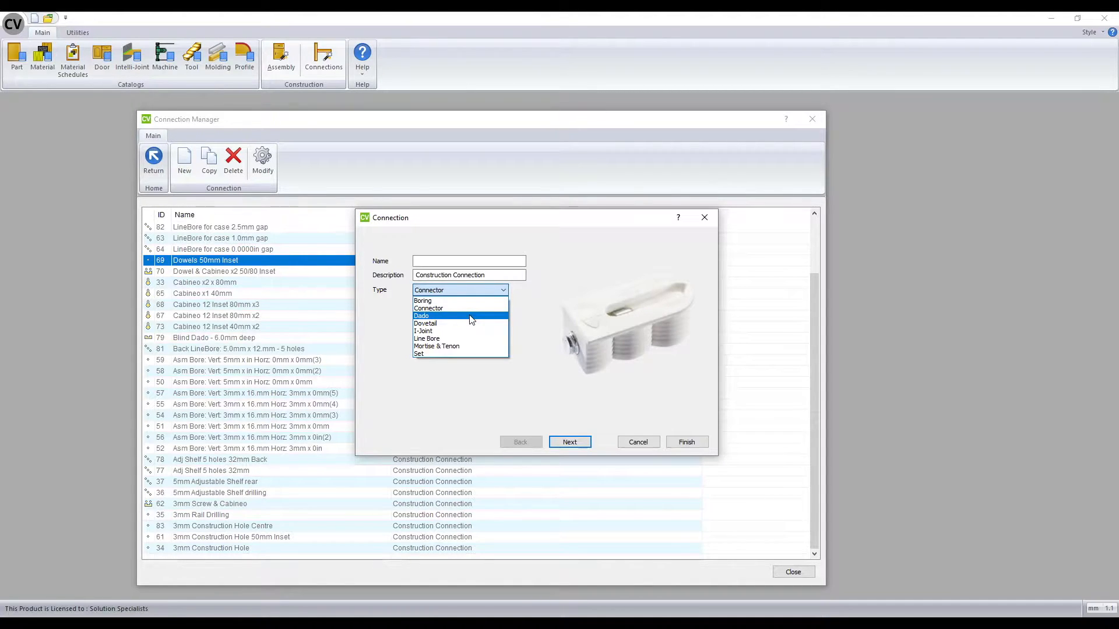
left_click(472, 317)
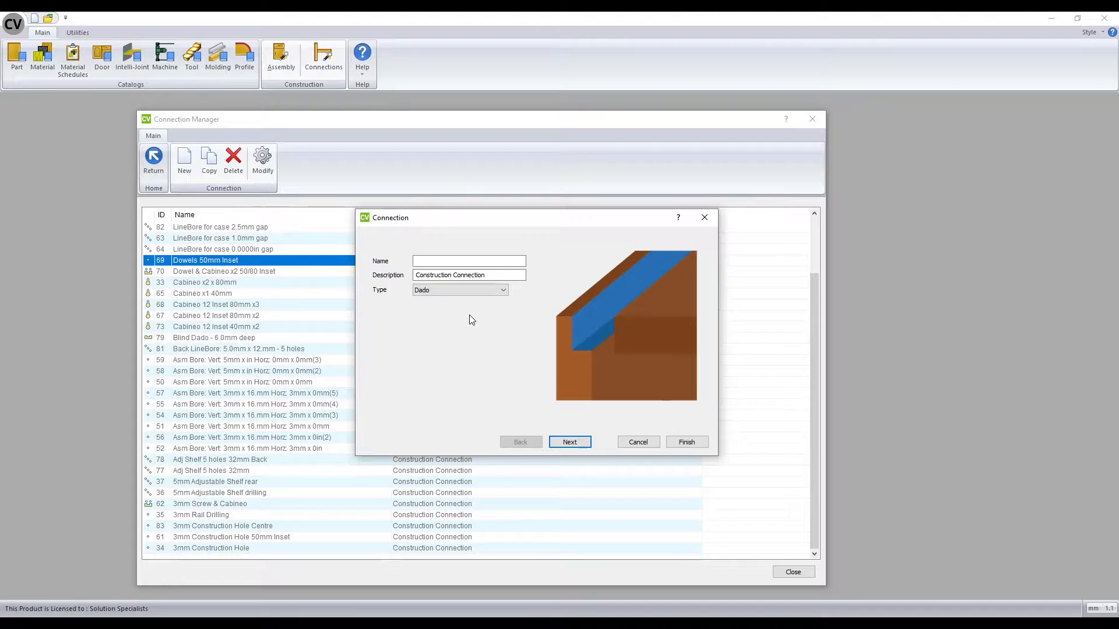
left_click(479, 291)
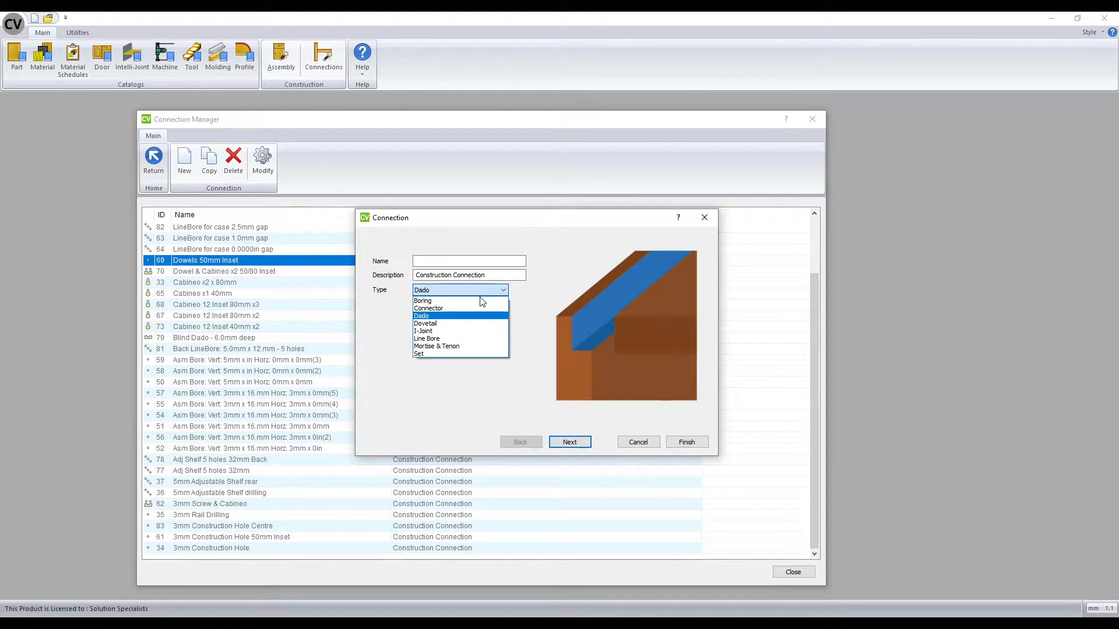
left_click(478, 324)
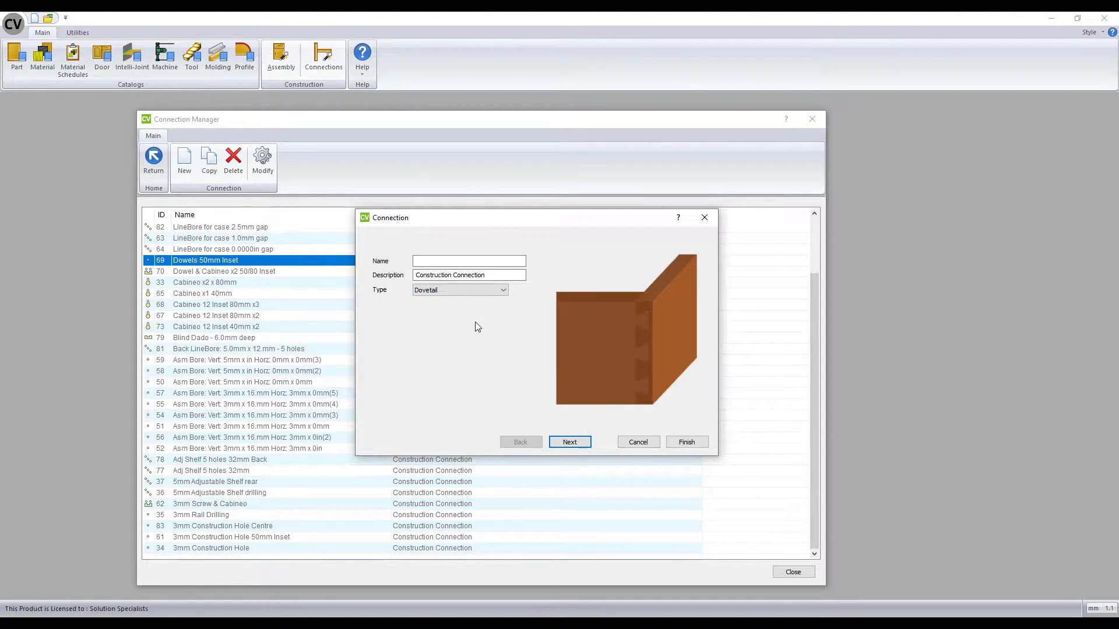
left_click(477, 291)
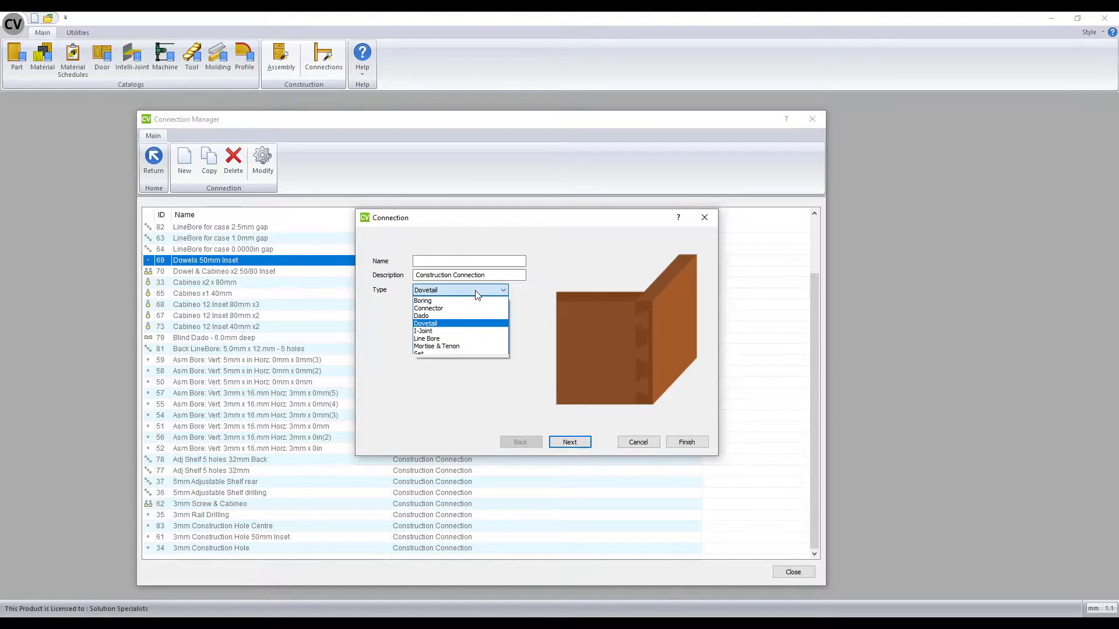
left_click(479, 332)
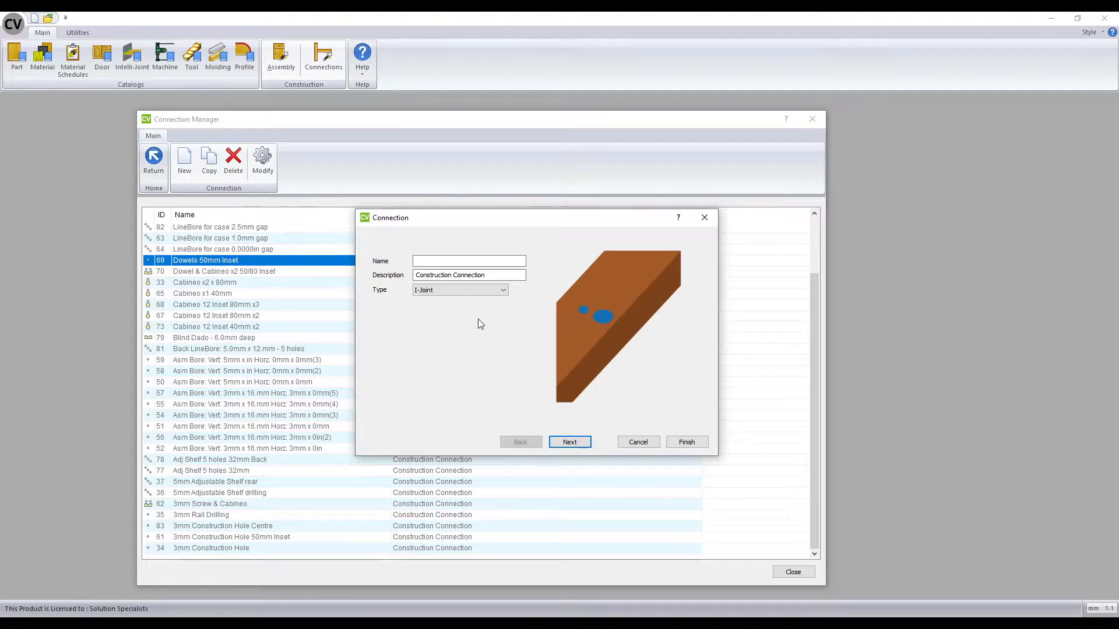
left_click(478, 290)
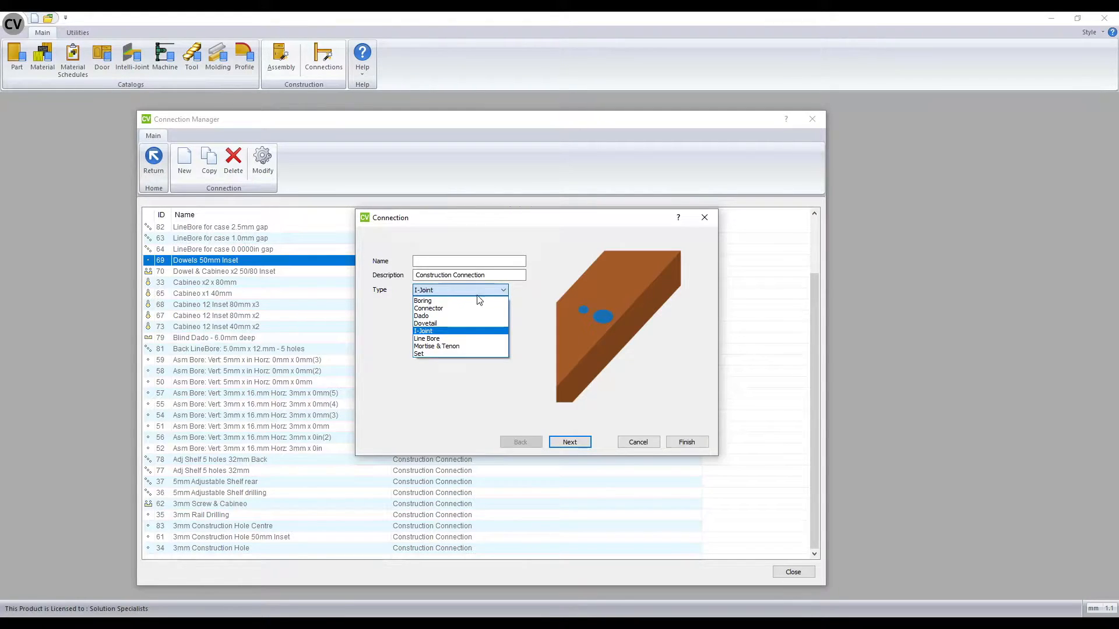
left_click(468, 338)
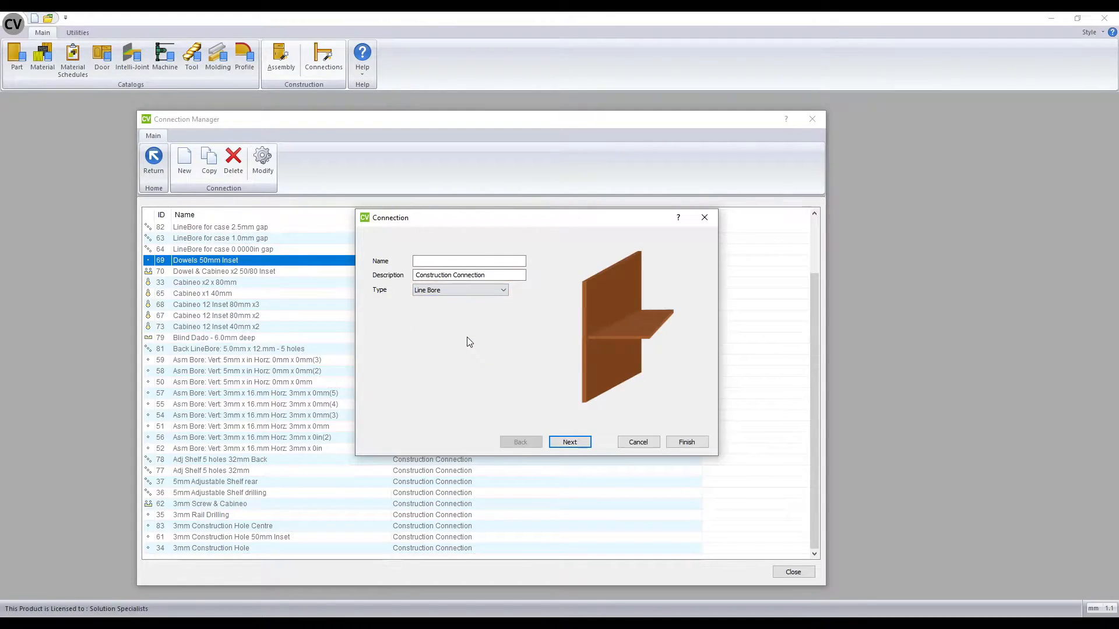
left_click(471, 289)
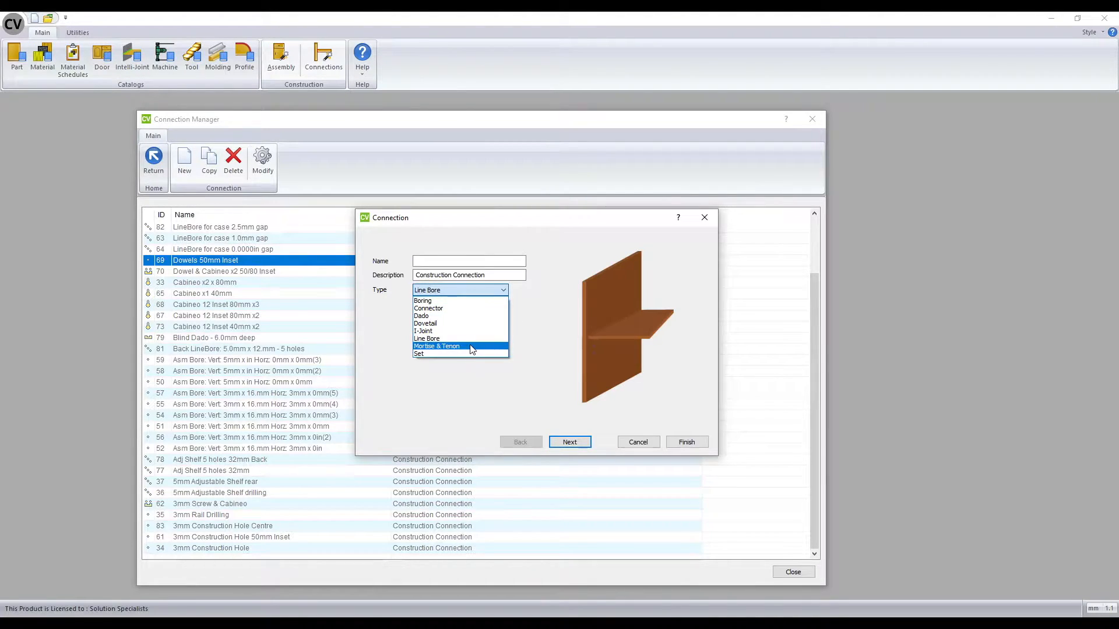
left_click(472, 347)
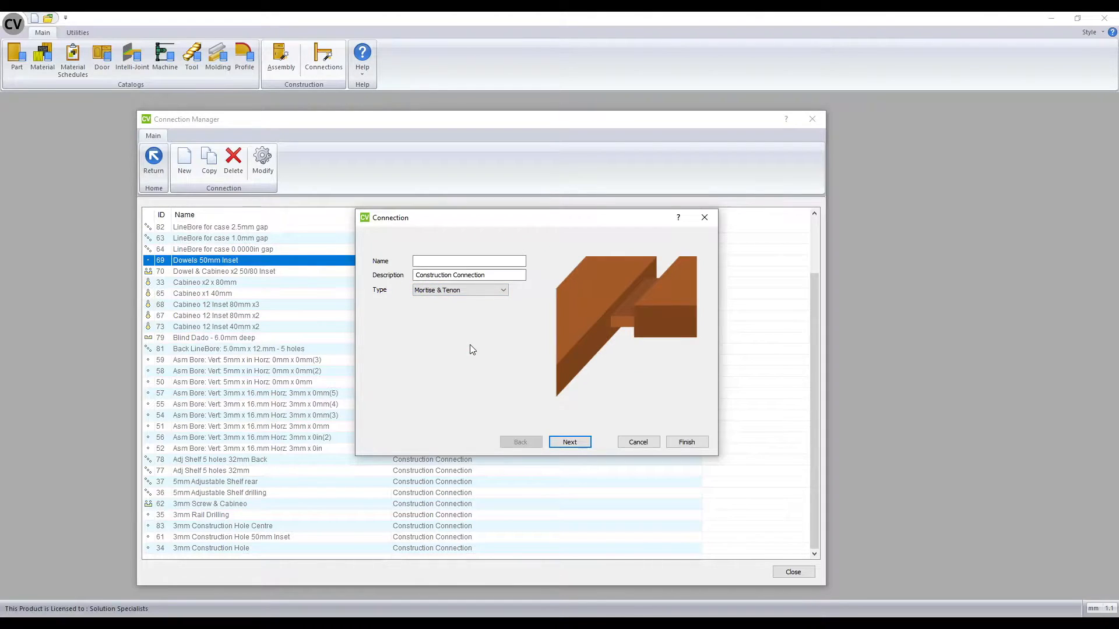
left_click(469, 291)
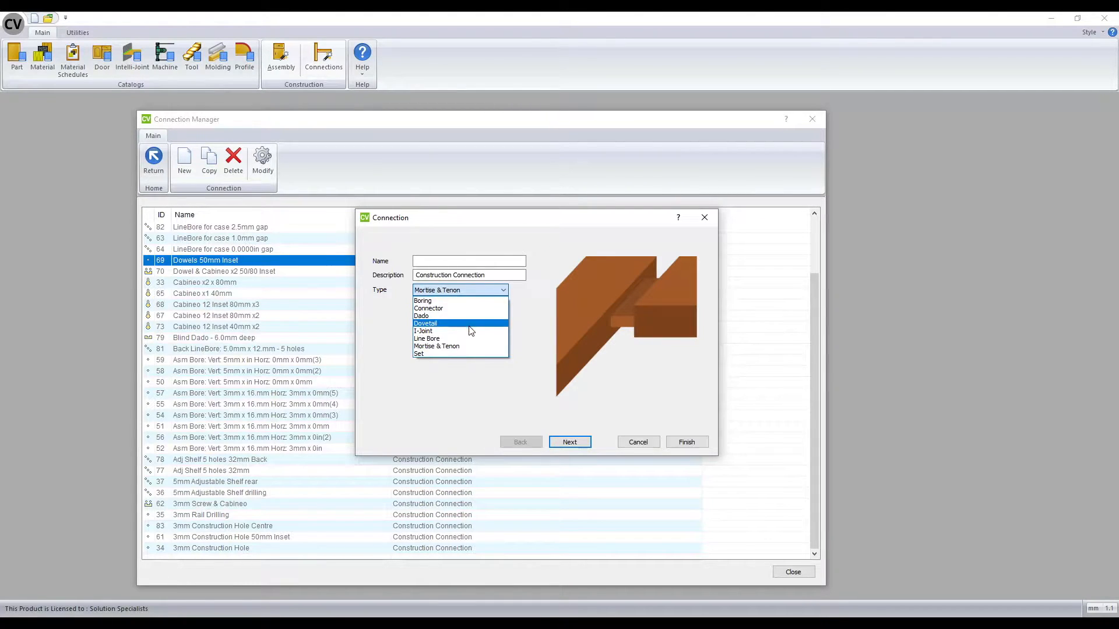
left_click(464, 354)
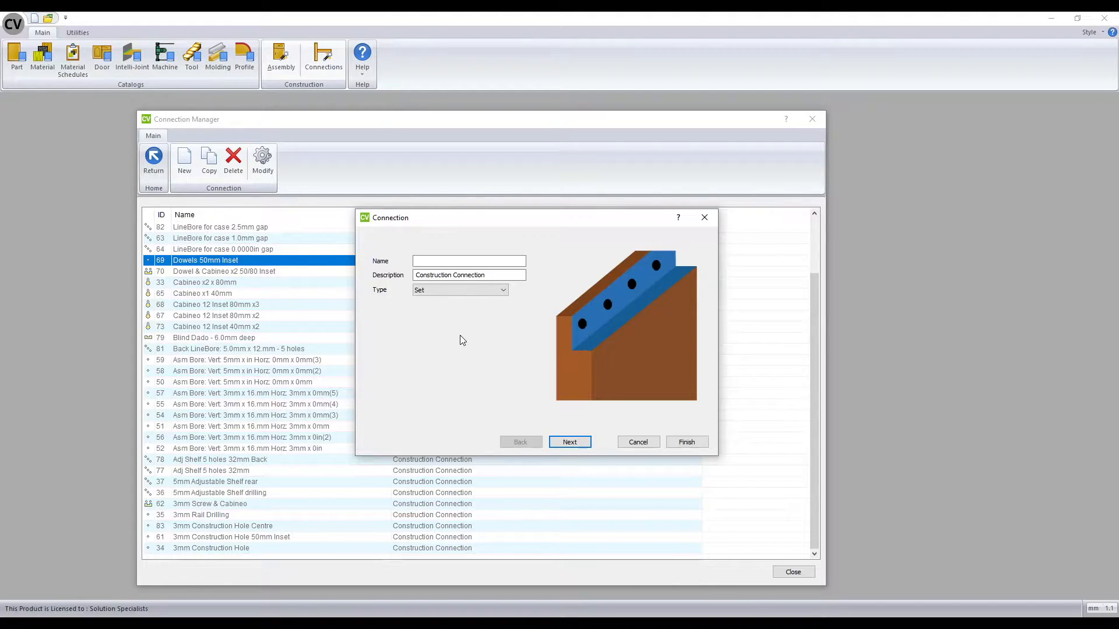
- Set the new connection's type to Boring and name it "Carcase - 3mm Dia - 50mm Inset"
left_click(485, 290)
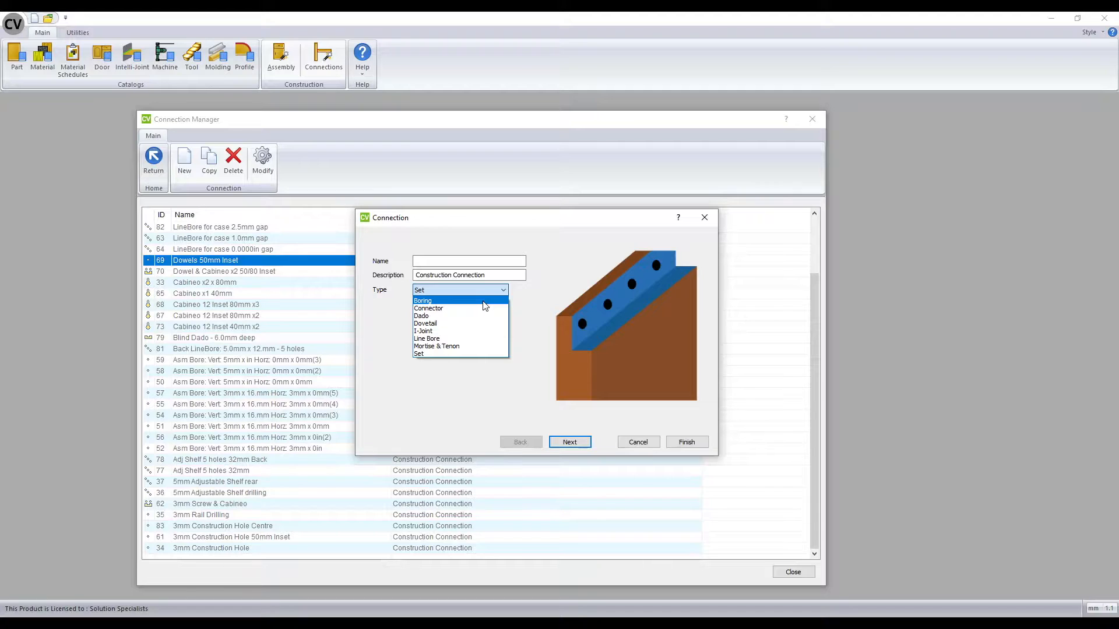
left_click(483, 301)
left_click(441, 262)
left_click(441, 262)
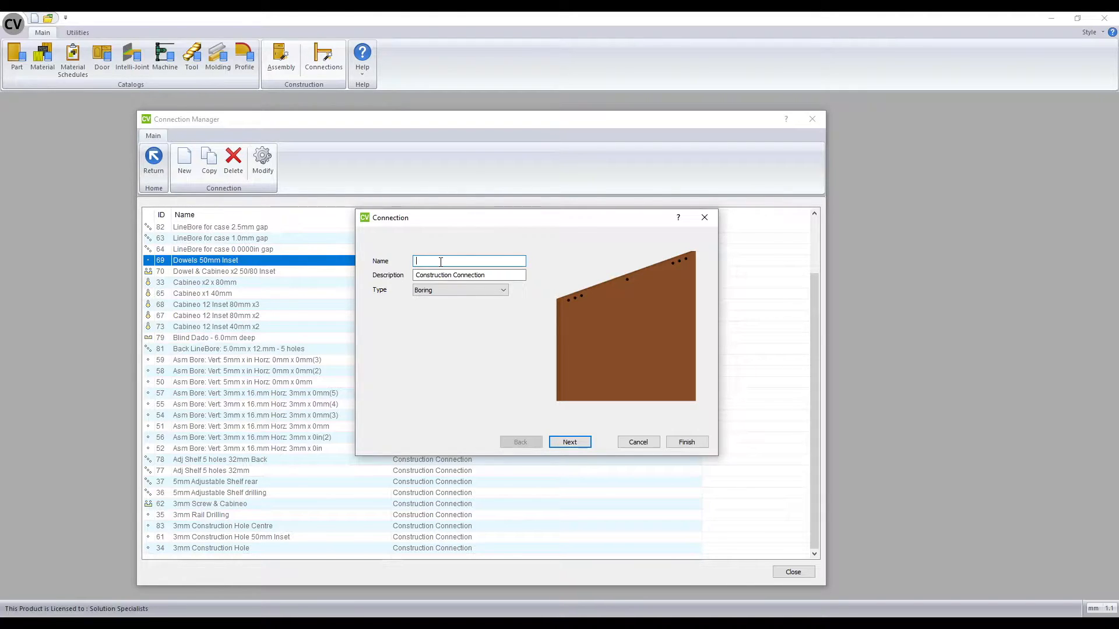
type("arcase ")
type("3mm Dia - 50mm Inset")
left_click(568, 442)
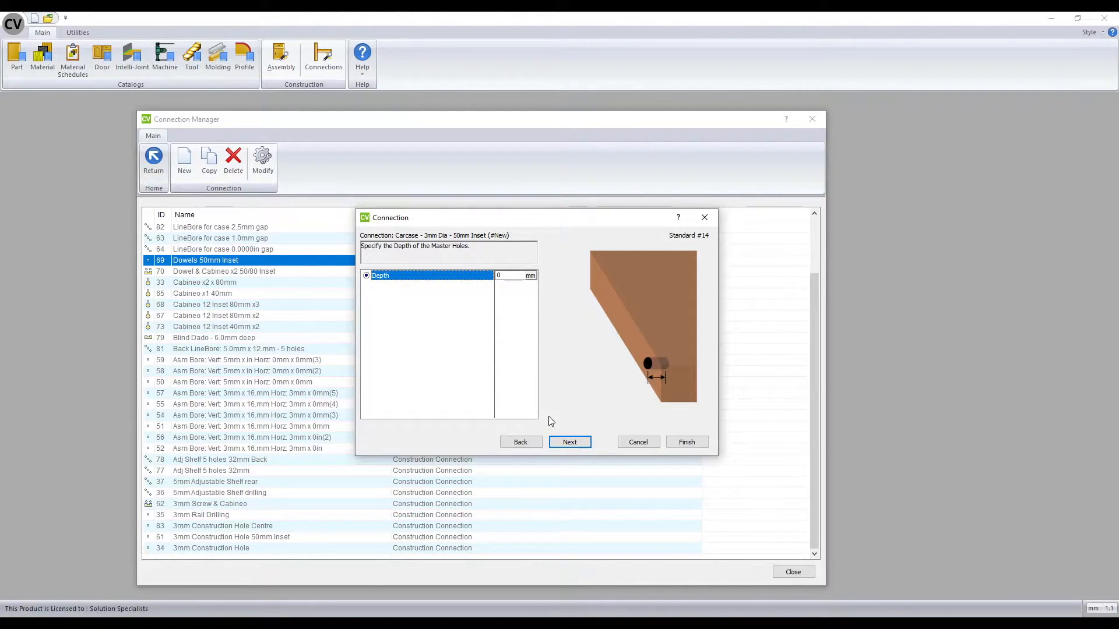
- Accept the master hole depth and set the slave hole diameter to 3 mm
left_click(557, 441)
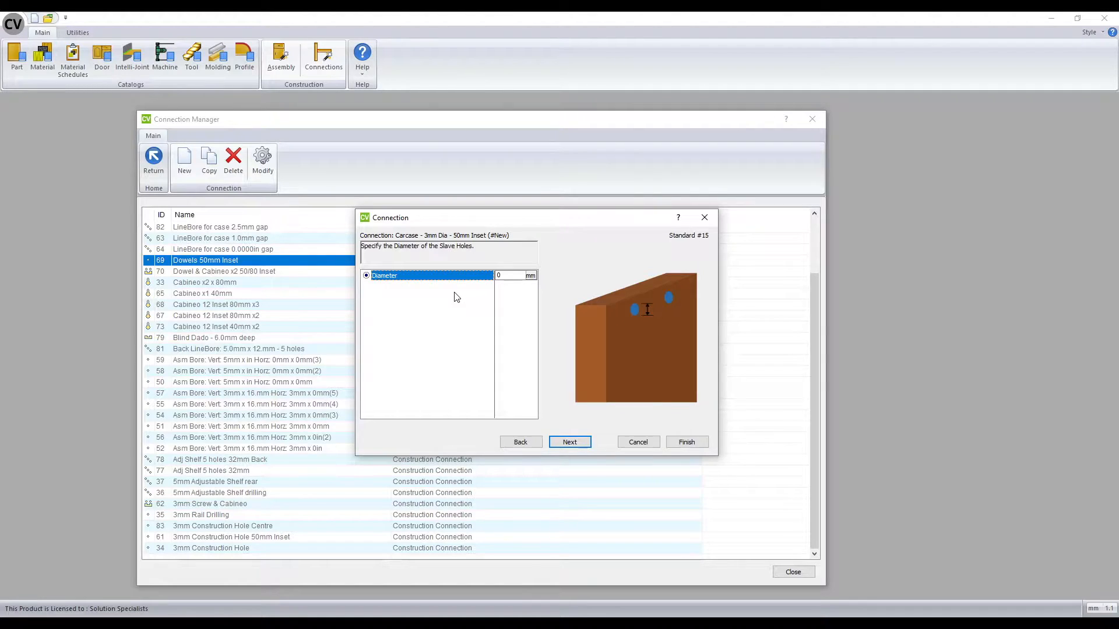
left_click(514, 275)
type("3")
left_click(566, 443)
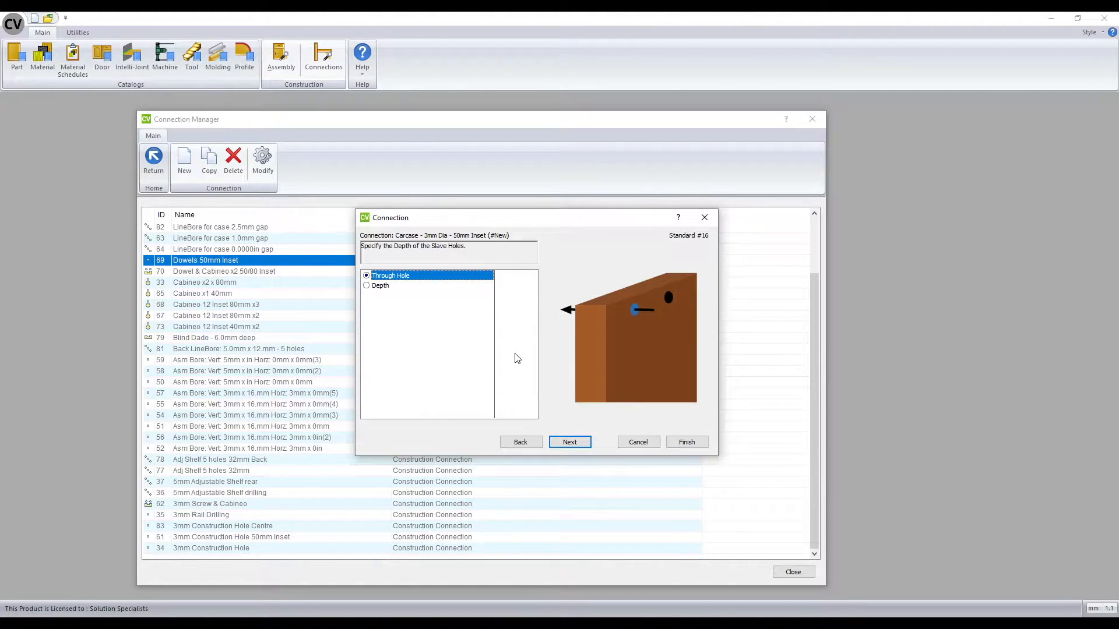
- Accept Through Hole for the slave holes, Center On Thickness, Center Holes for mitered parts, and No for a fixed head boring machine
left_click(566, 443)
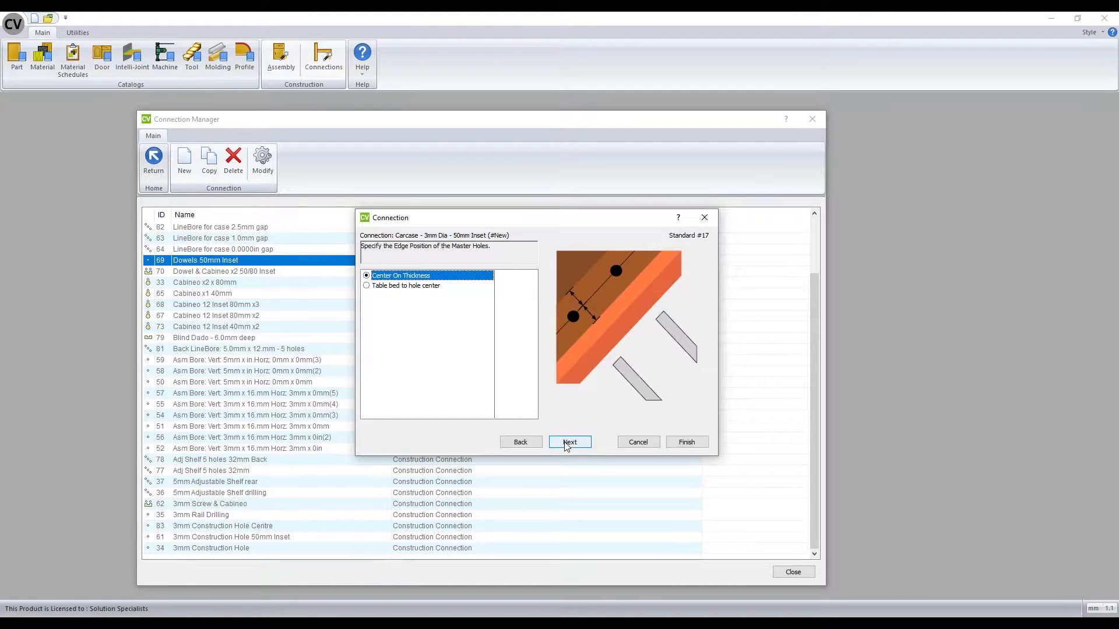
left_click(567, 444)
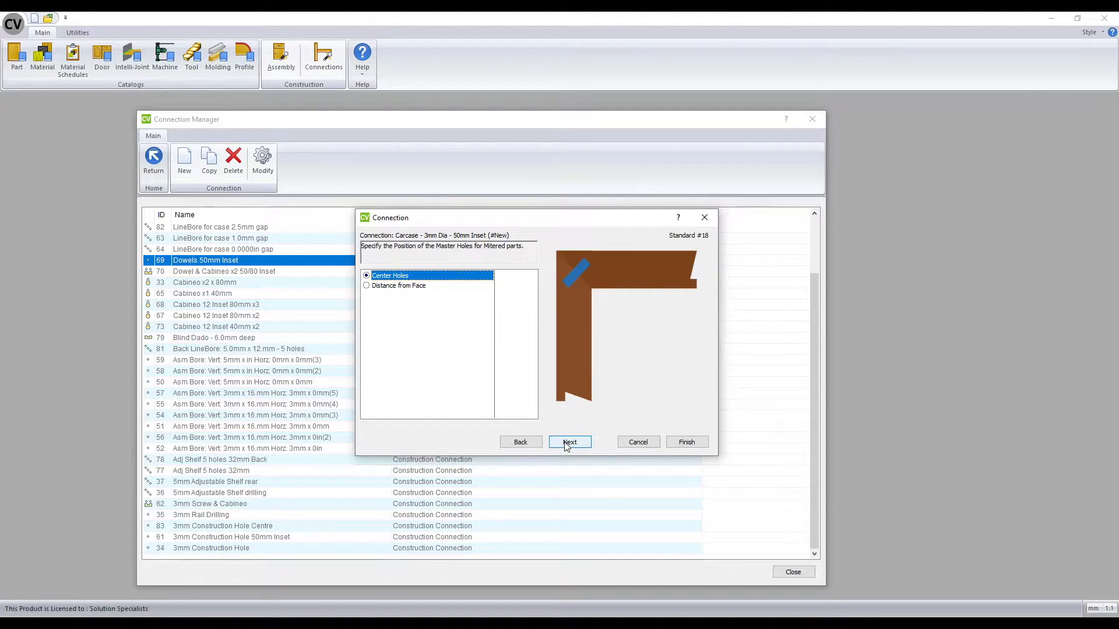
left_click(567, 443)
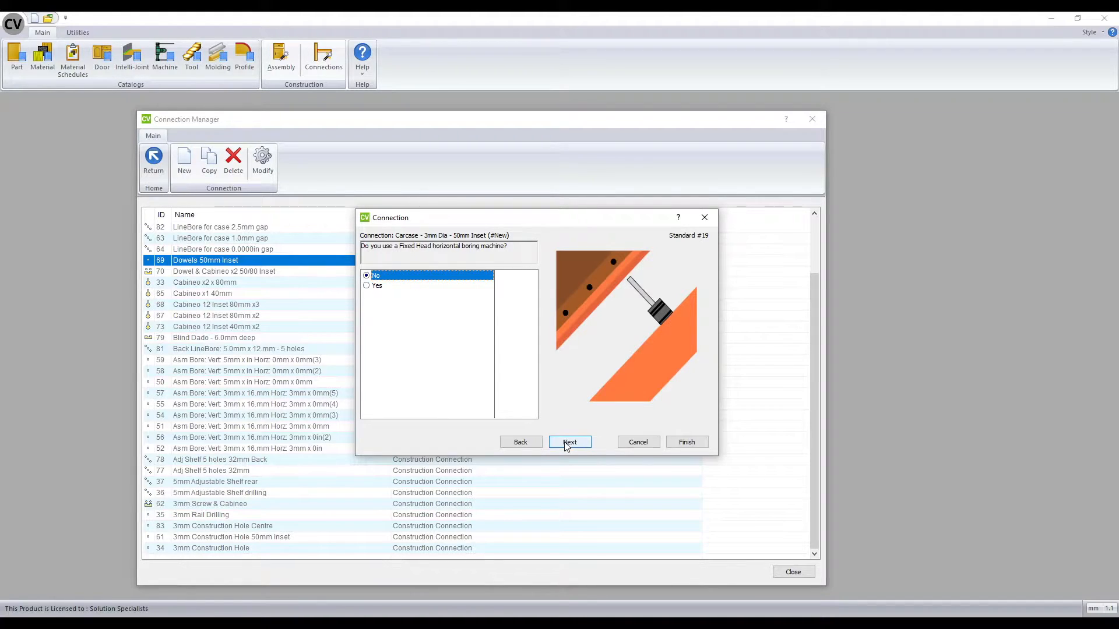
left_click(566, 443)
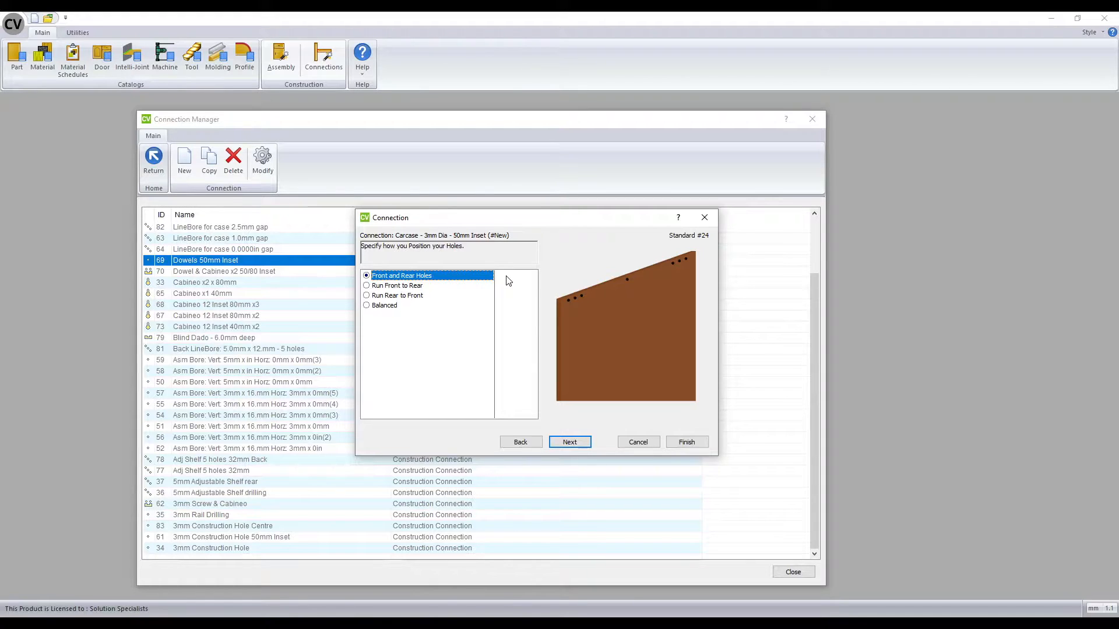
- Use Front and Rear Holes positioning, fill in the number of front holes and position the first hole at 50 mm
left_click(564, 442)
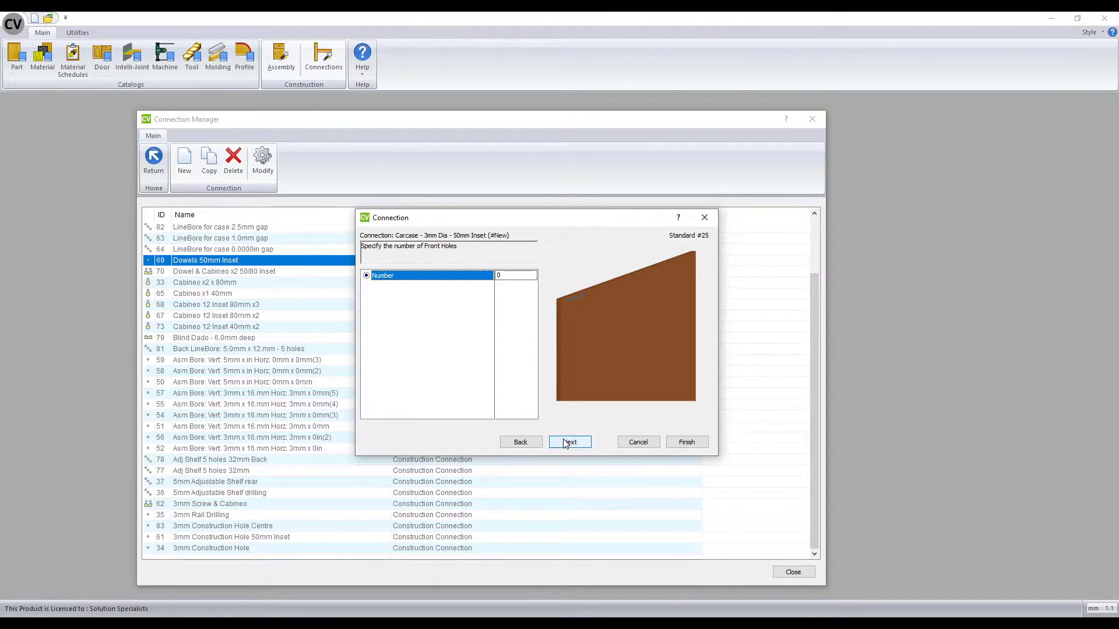
left_click(499, 275)
left_click(570, 441)
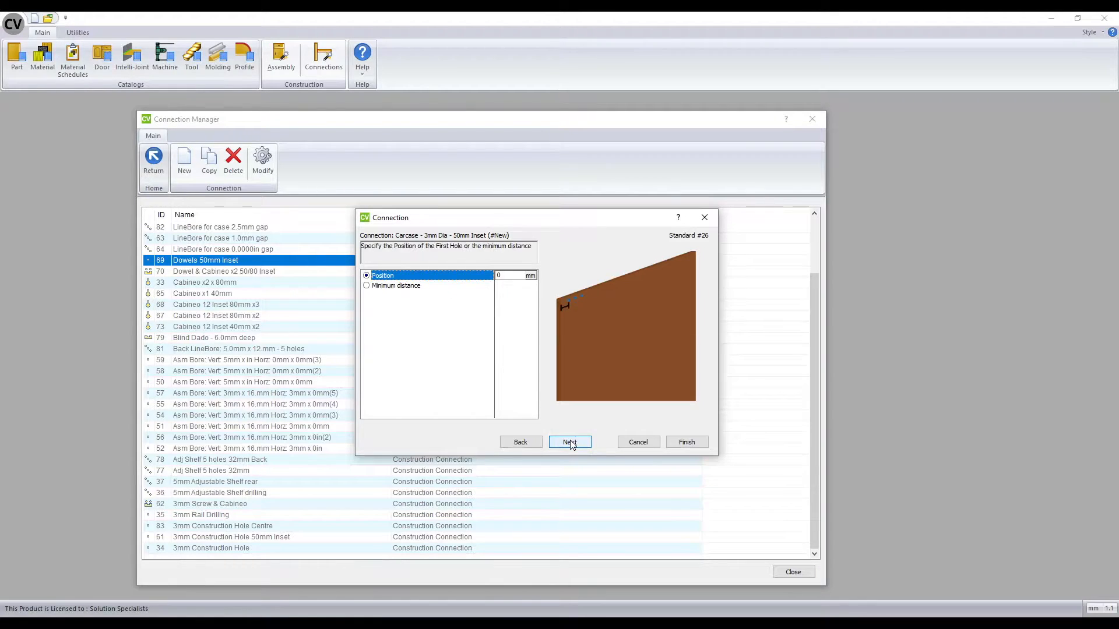
left_click(506, 275)
key("BackSpace")
type("50")
left_click(570, 442)
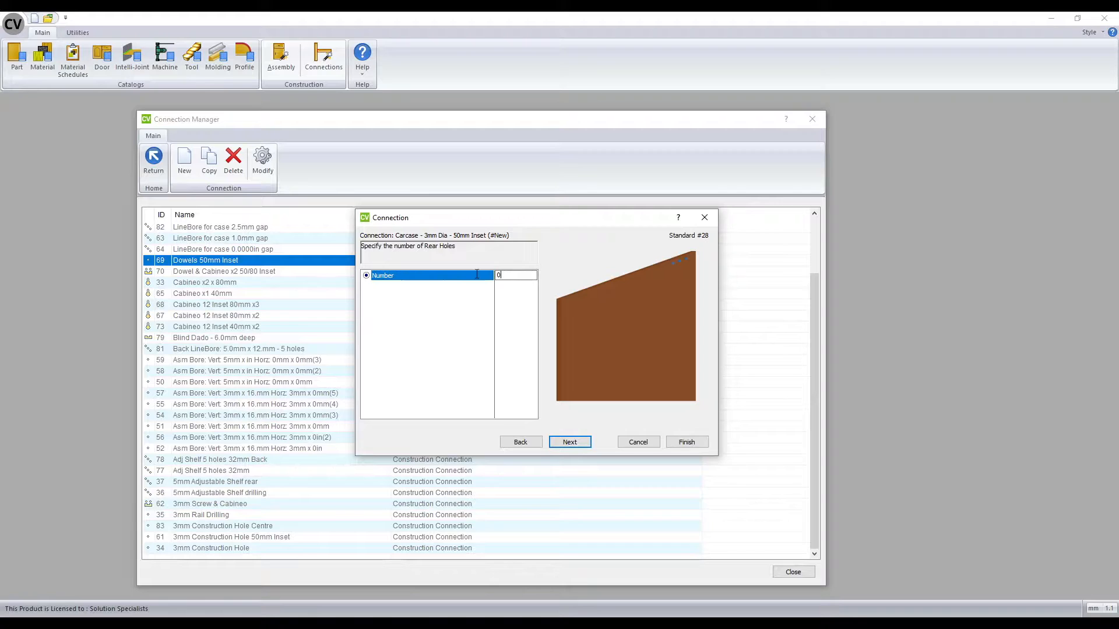
- Define one rear hole at 50 mm with a maximum spacing of 300 mm between the front and back holes, and finish the connection
type("1")
left_click(569, 442)
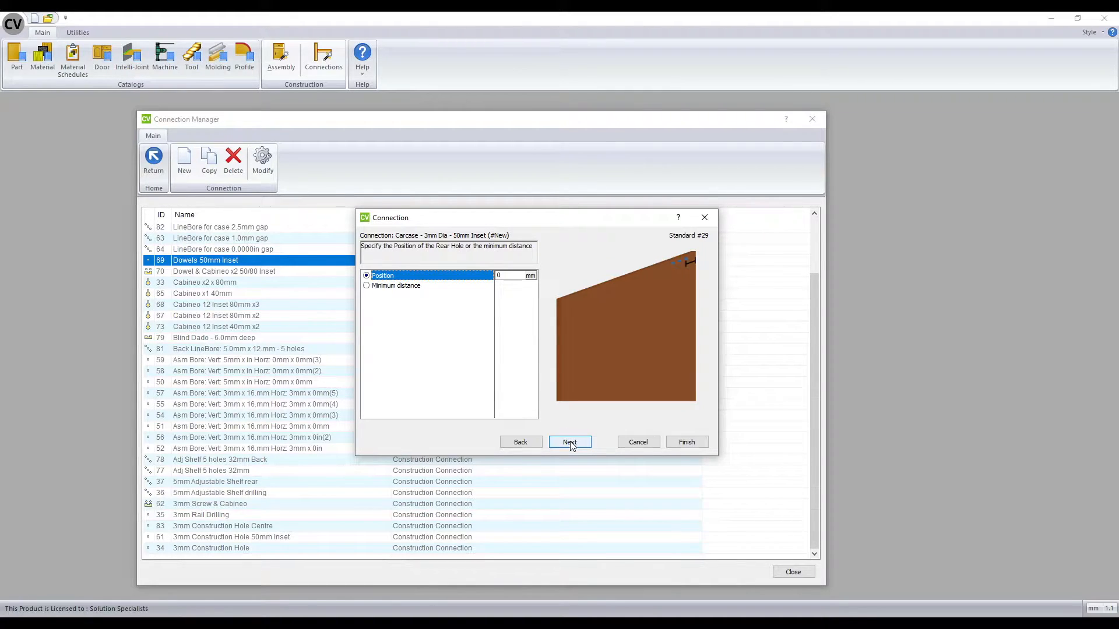
type("50")
left_click(568, 443)
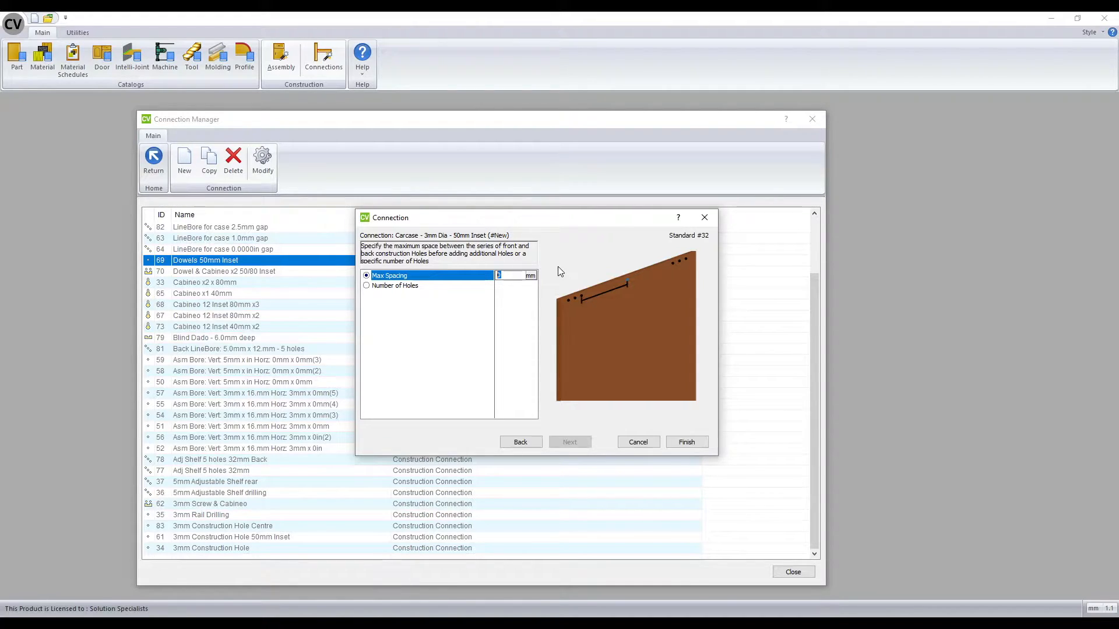
type("300")
left_click(687, 442)
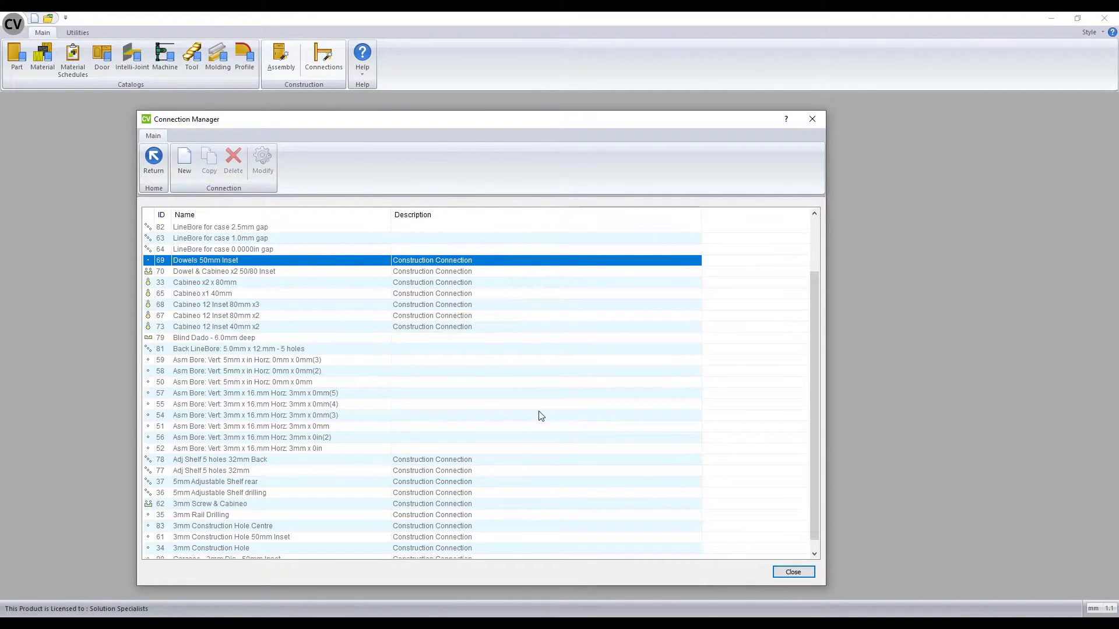
- Copy the "Carcase - 3mm Dia - 50mm Inset" connection and name the copy "Carcase - 3mm Dia - 2x20mm Inset"
scroll(537, 415, "down", 1)
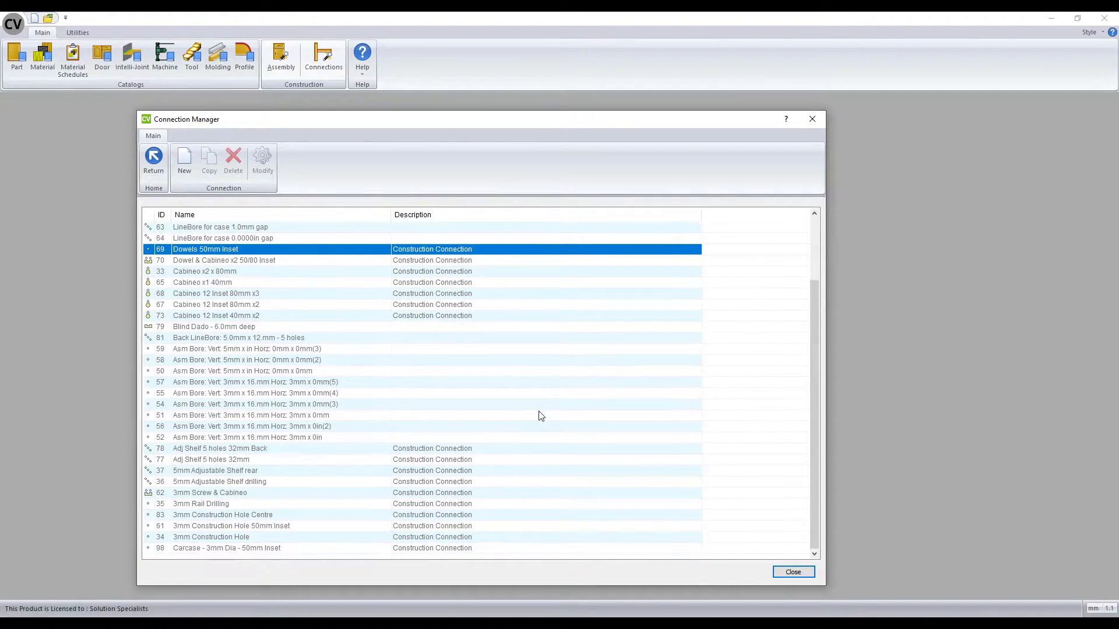
left_click(161, 550)
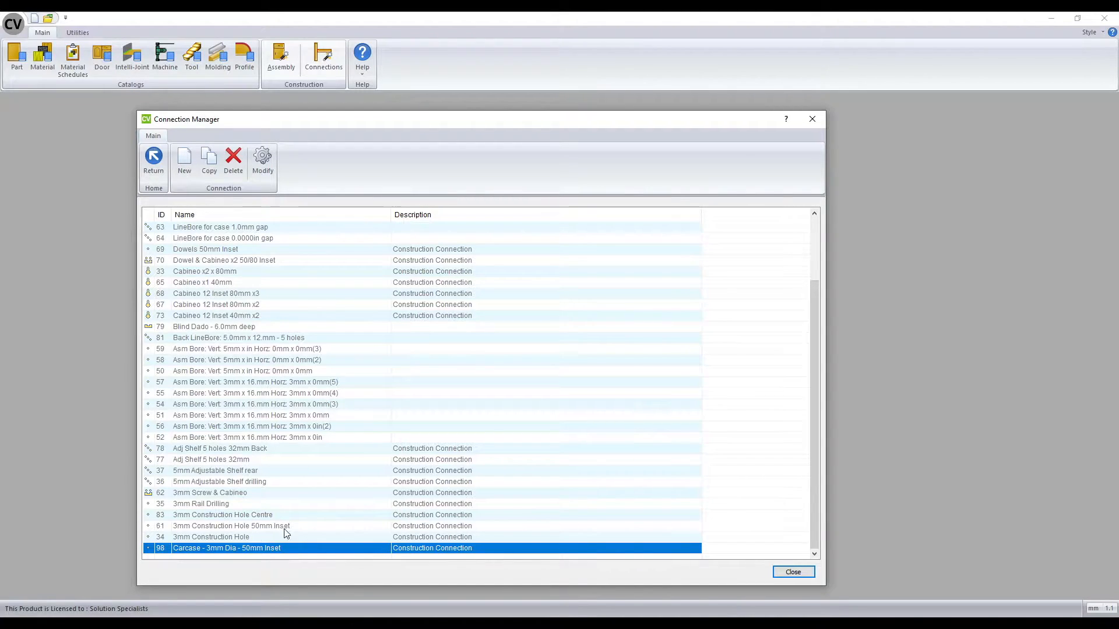
left_click(210, 163)
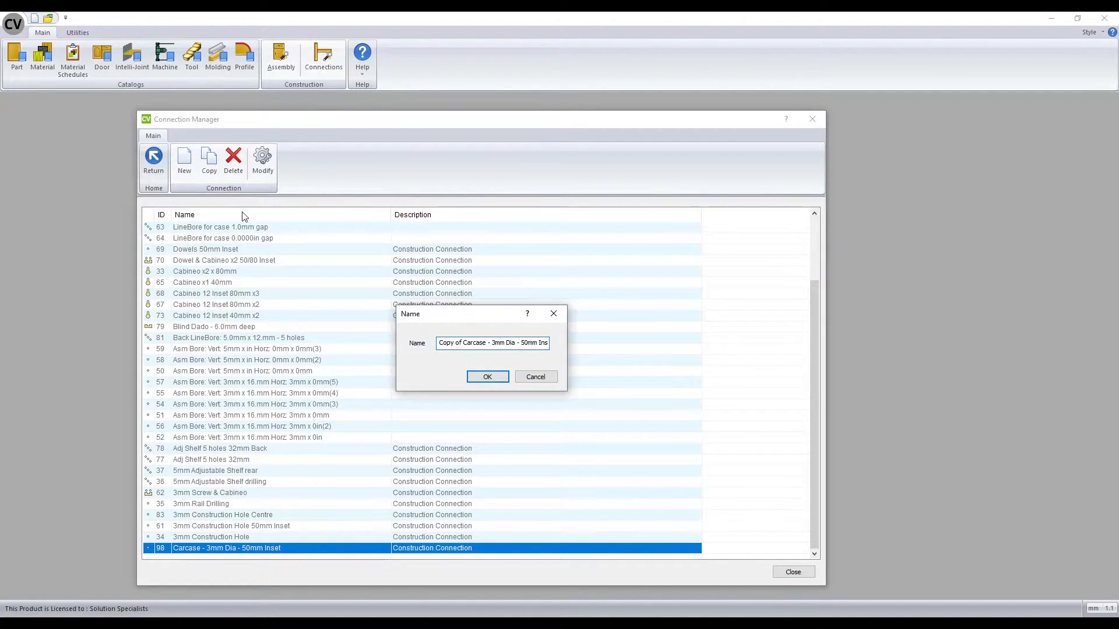
left_click_drag(463, 343, 428, 345)
key("BackSpace")
key("ctrl+Right")
key("ctrl+Right")
key("ctrl+Right")
key("Delete")
type("2x2")
left_click(484, 377)
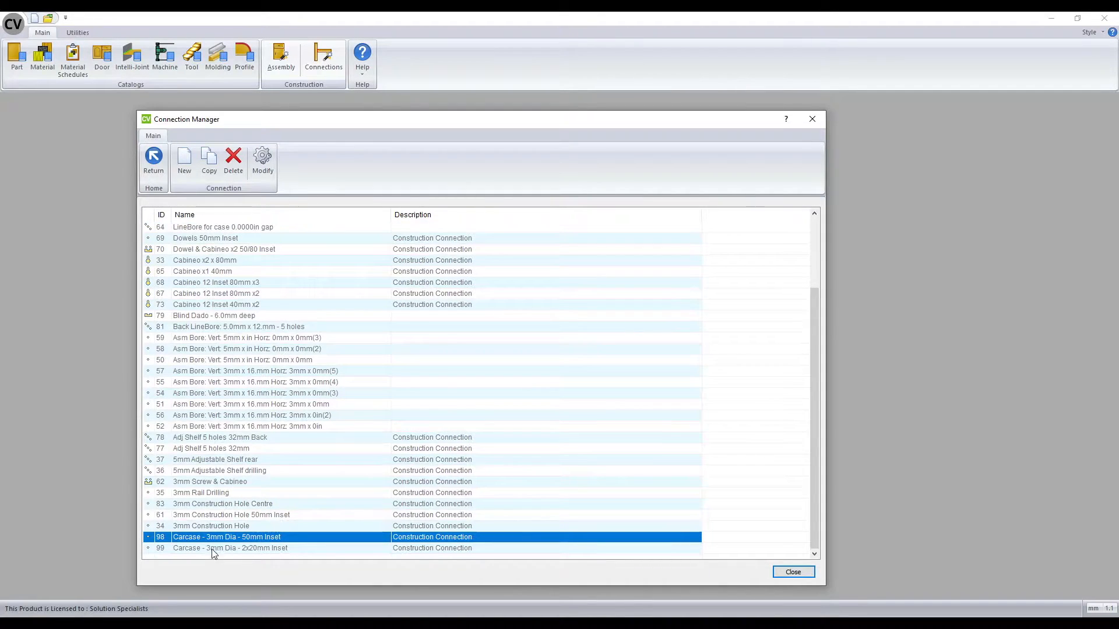
- Modify the "Carcase - 3mm Dia - 2x20mm Inset" connection, keeping its drilling settings, and set the first front hole's position to 20 mm
left_click(163, 549)
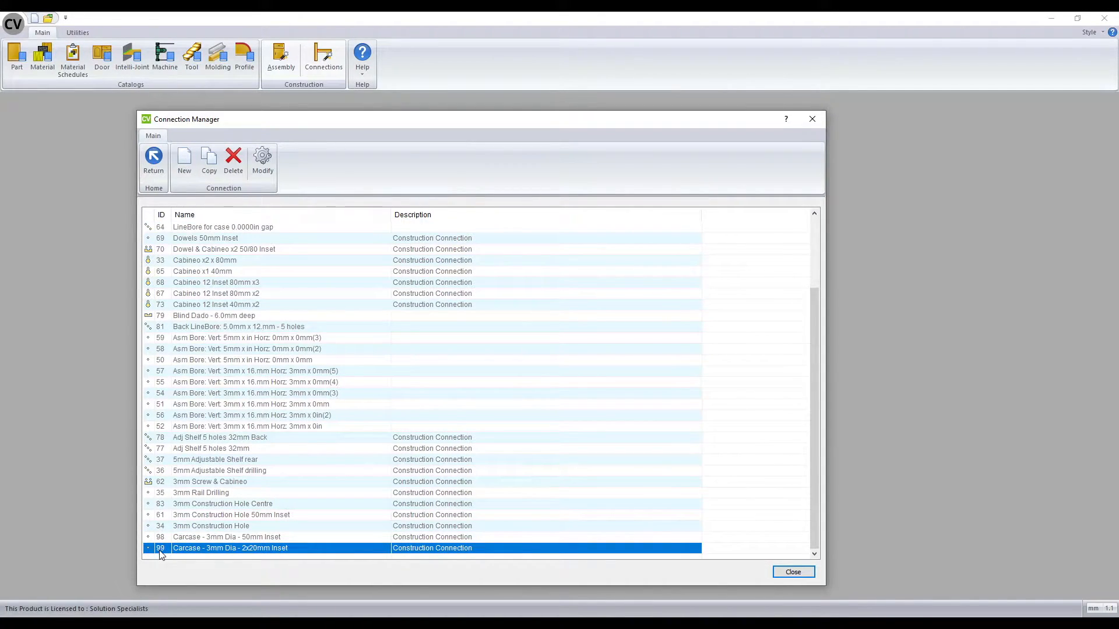
left_click(265, 159)
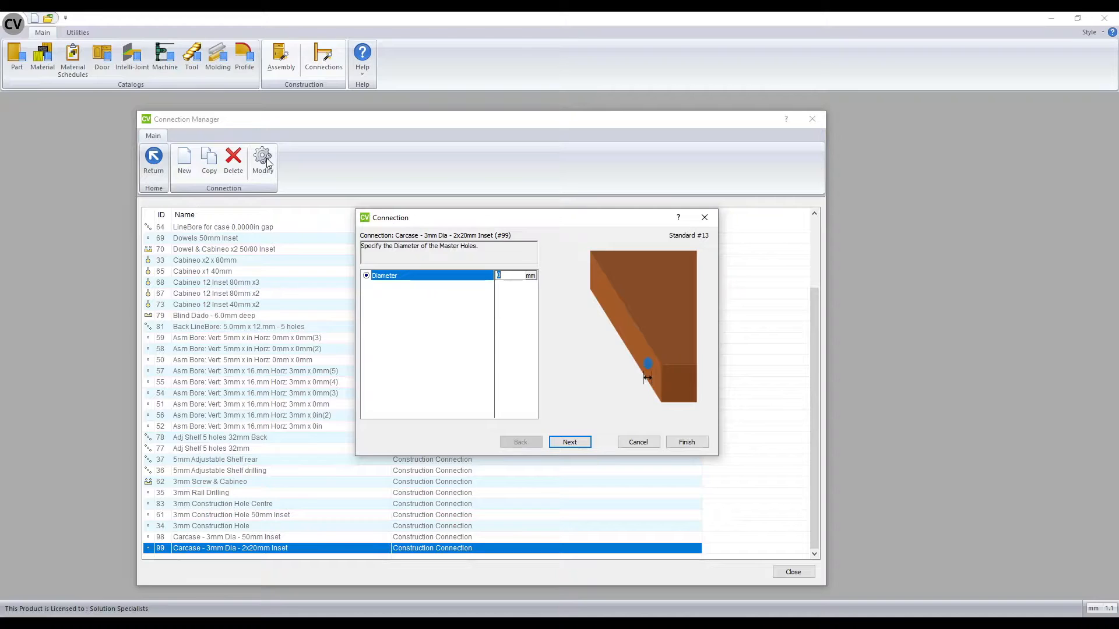
left_click(570, 442)
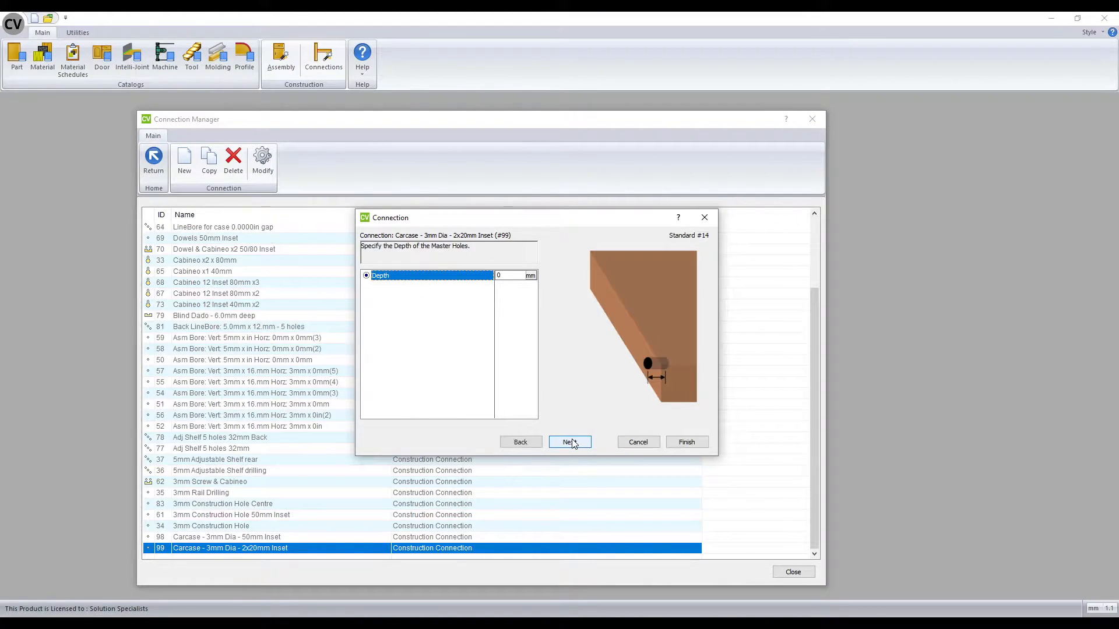
left_click(570, 442)
left_click(570, 442)
left_click(569, 442)
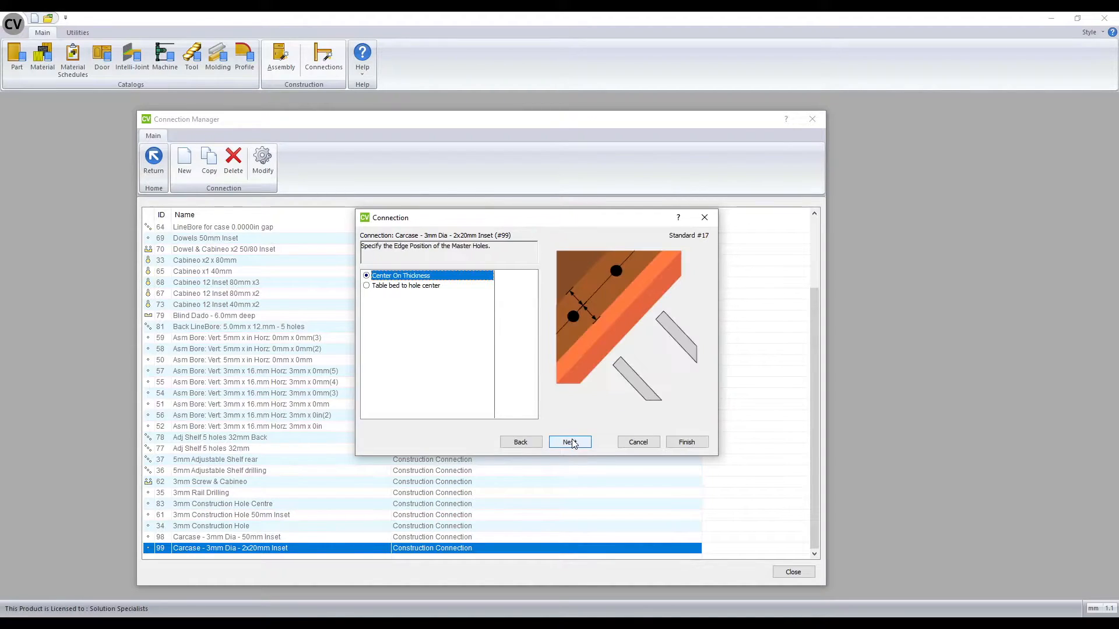
left_click(570, 443)
left_click(570, 442)
left_click(569, 442)
left_click(570, 442)
left_click(570, 442)
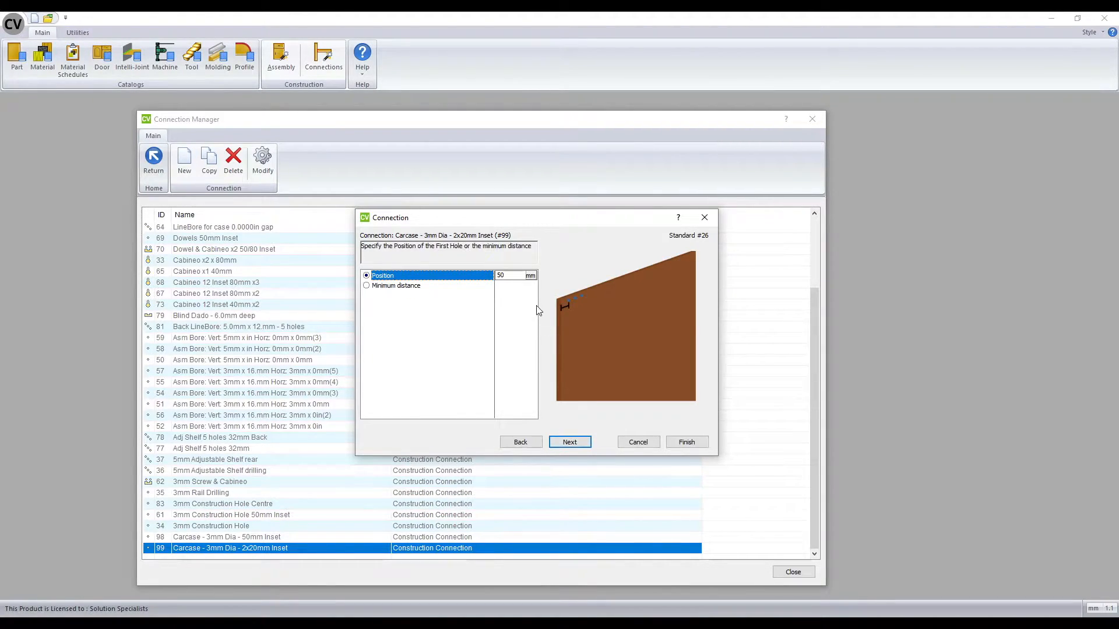
left_click(415, 278)
type("20")
left_click(570, 442)
- Keep the number of rear holes and set the rear hole's position to 20 mm
left_click(570, 442)
left_click(570, 442)
double_click(522, 274)
type("2")
type("0")
left_click(560, 444)
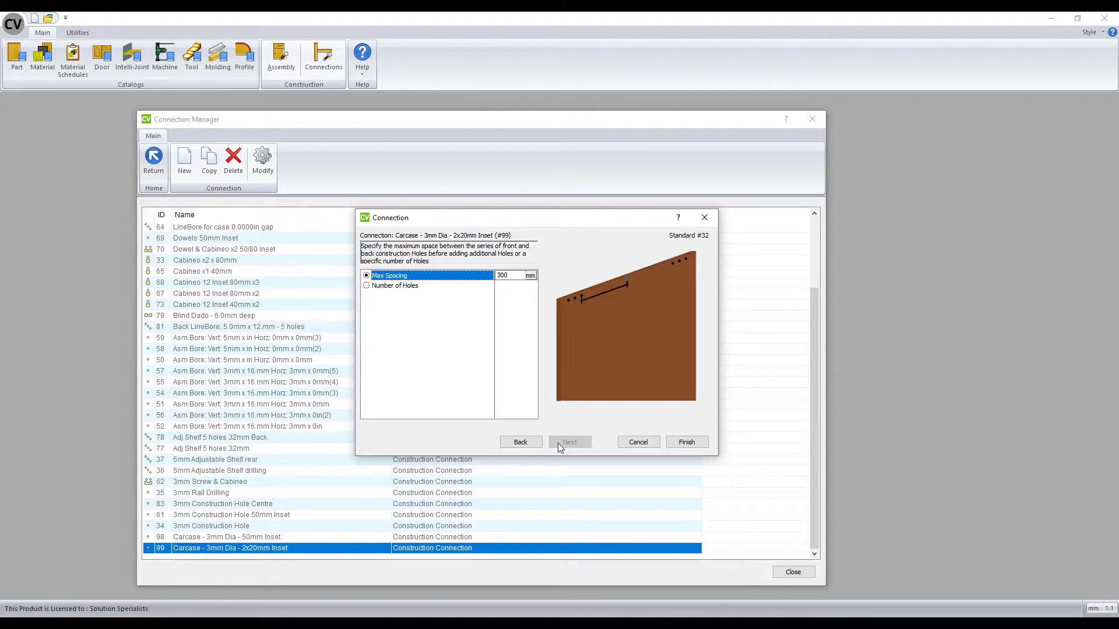
- Use a specific number of 0 holes between the front and back holes, and save the changes to the connection
left_click(366, 286)
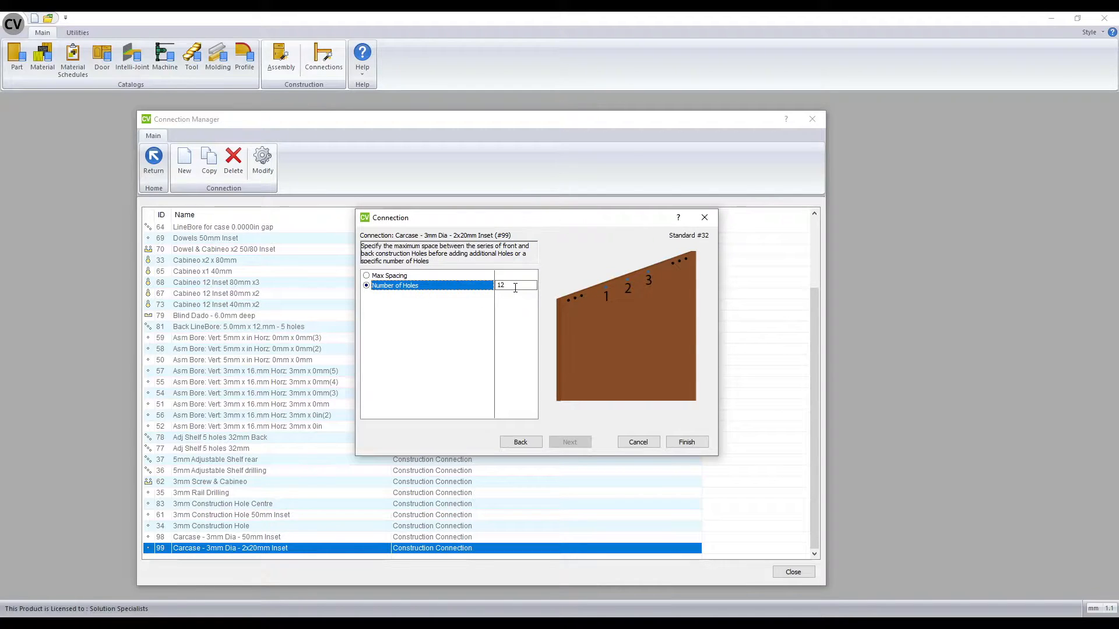
type("0")
left_click(685, 442)
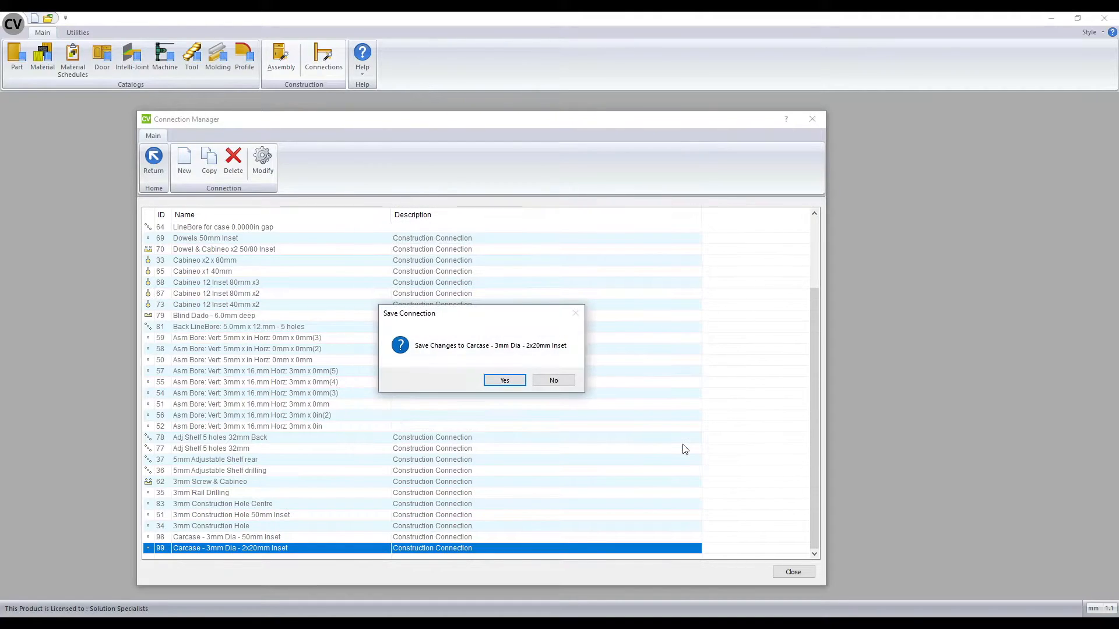
left_click(504, 380)
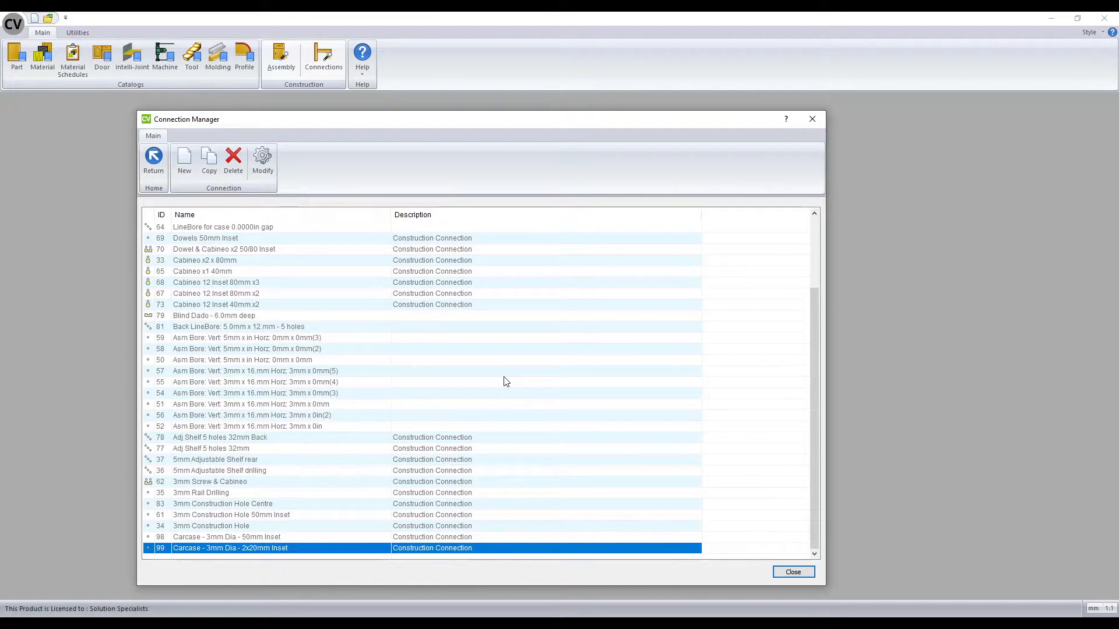
- Create a new connection of type Line Bore named "Line Bore - 5 x 5mm Dia - 1mm Gap"
left_click(189, 169)
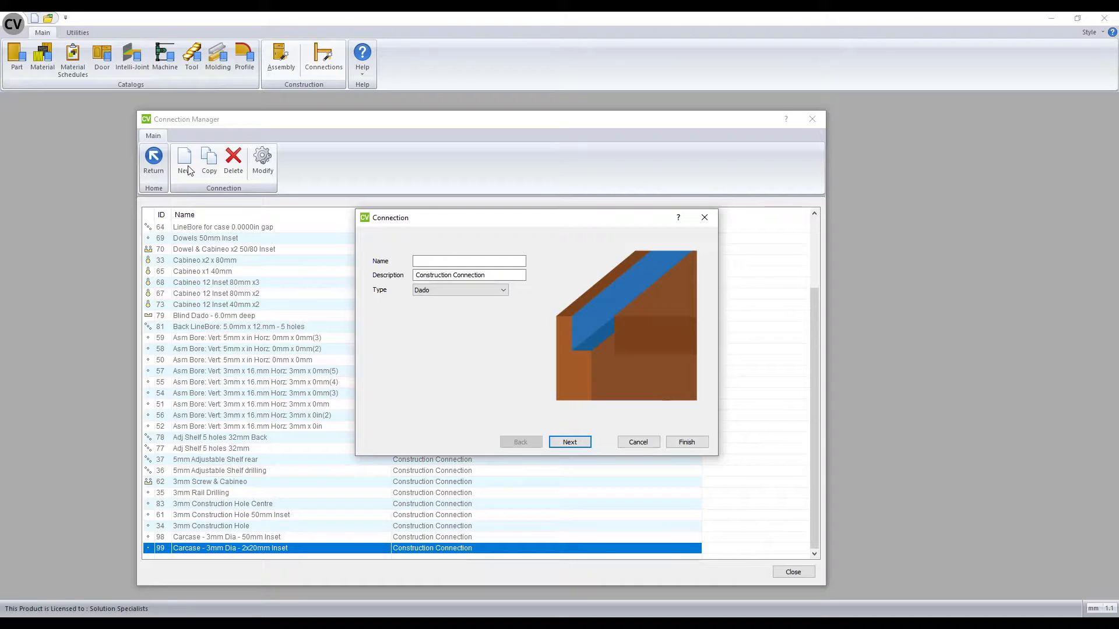
left_click(503, 291)
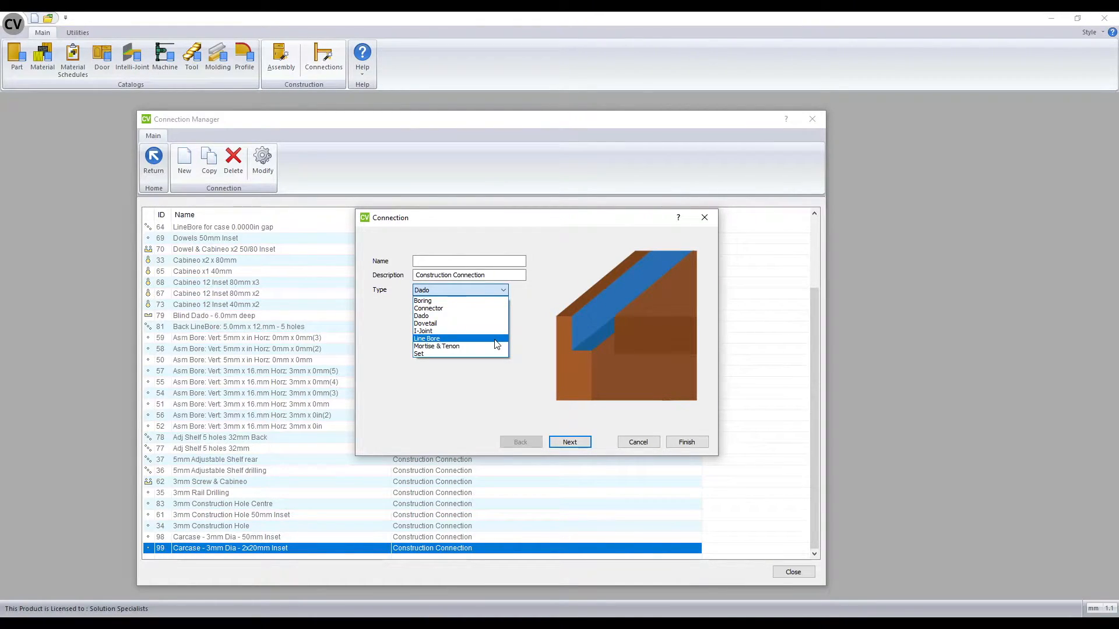
left_click(460, 339)
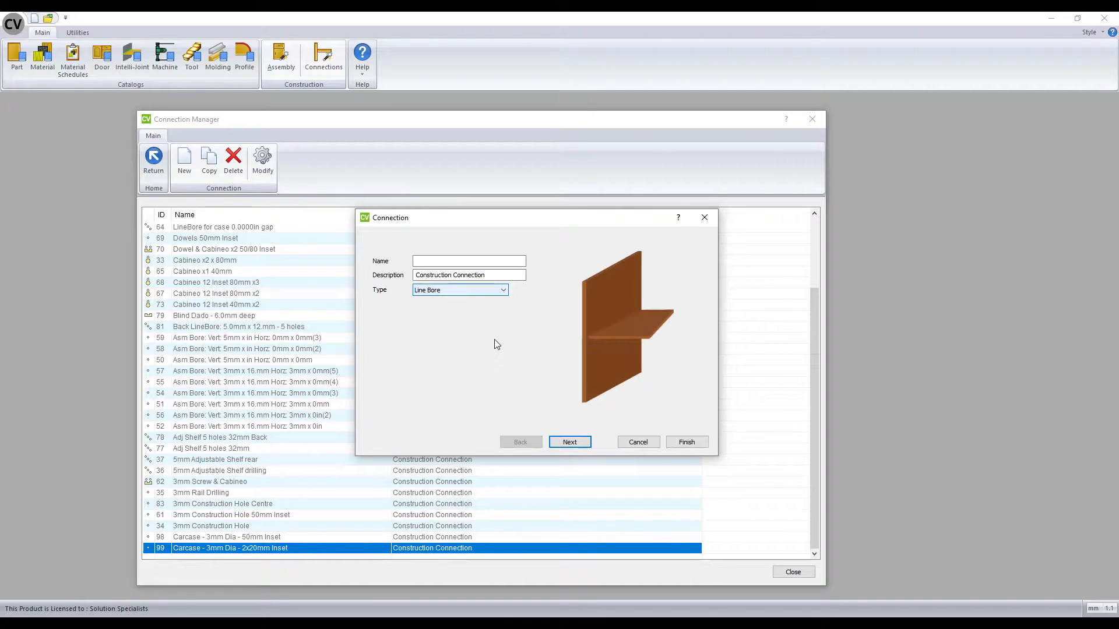
left_click(431, 260)
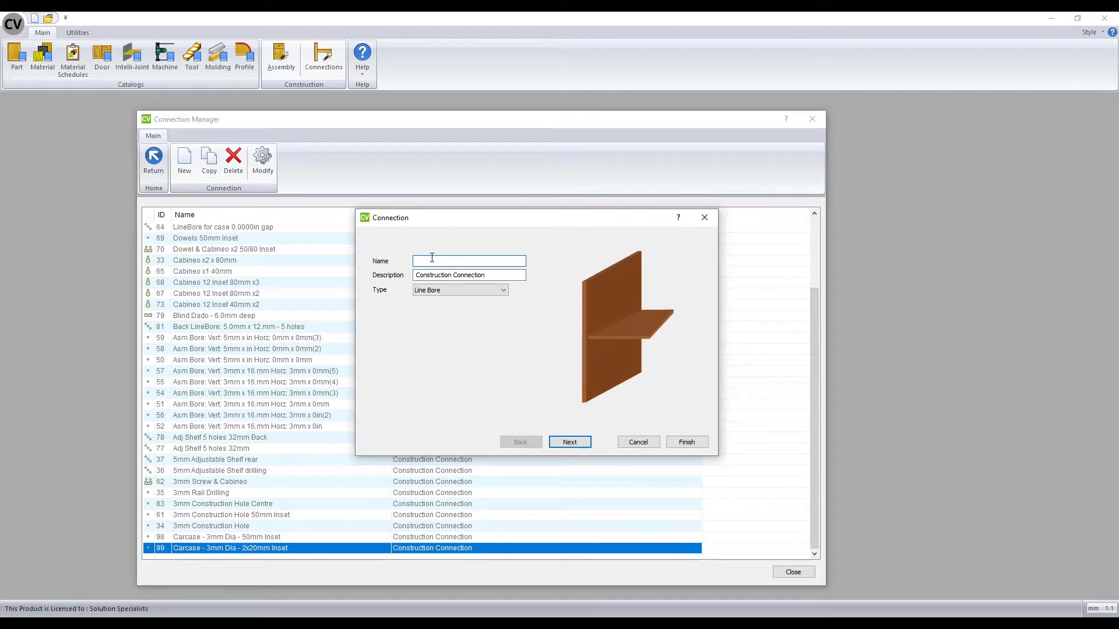
type("Line Bore - 5 x 5mm Dia - 1mm Gap")
left_click(570, 443)
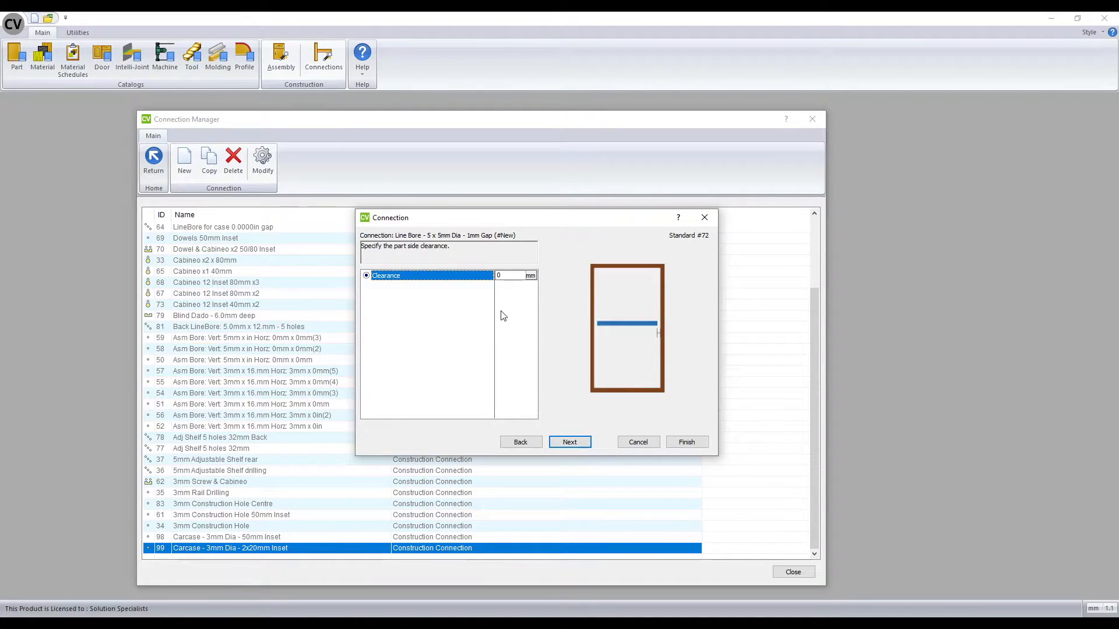
- Set the part side clearance to 1 mm and choose Bore Required for the holes
left_click(476, 274)
type("1")
left_click(584, 445)
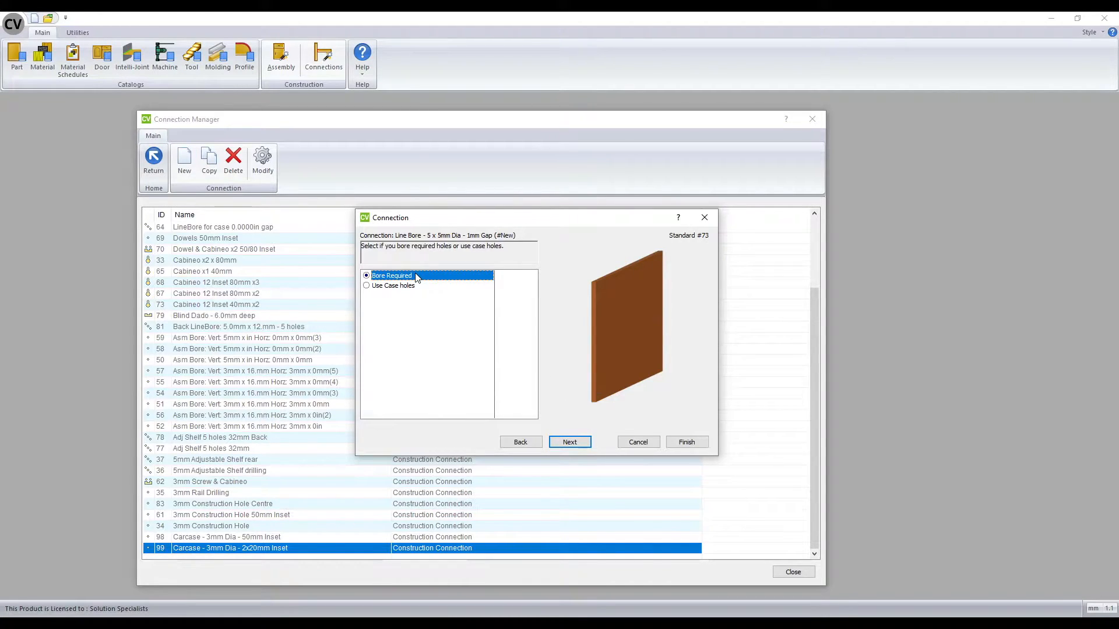
left_click(412, 288)
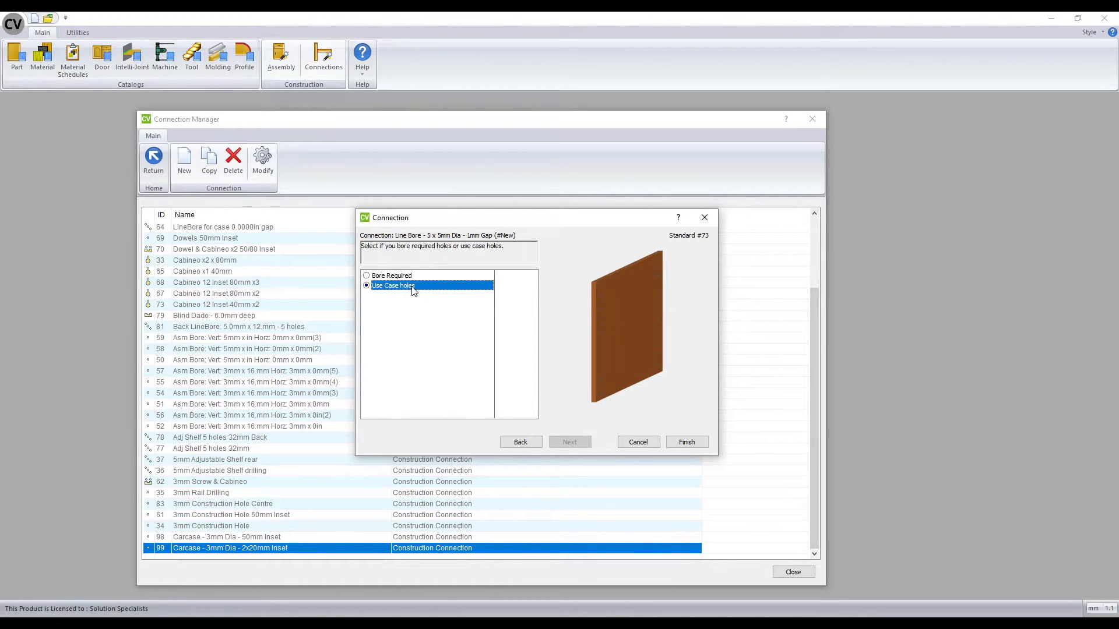
left_click(407, 278)
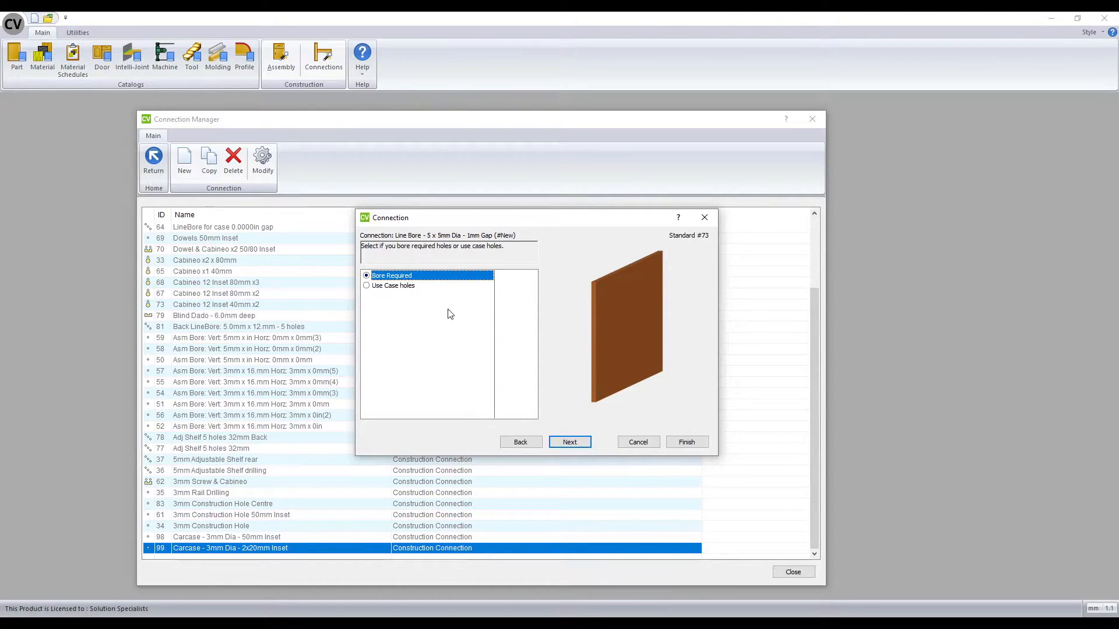
left_click(570, 443)
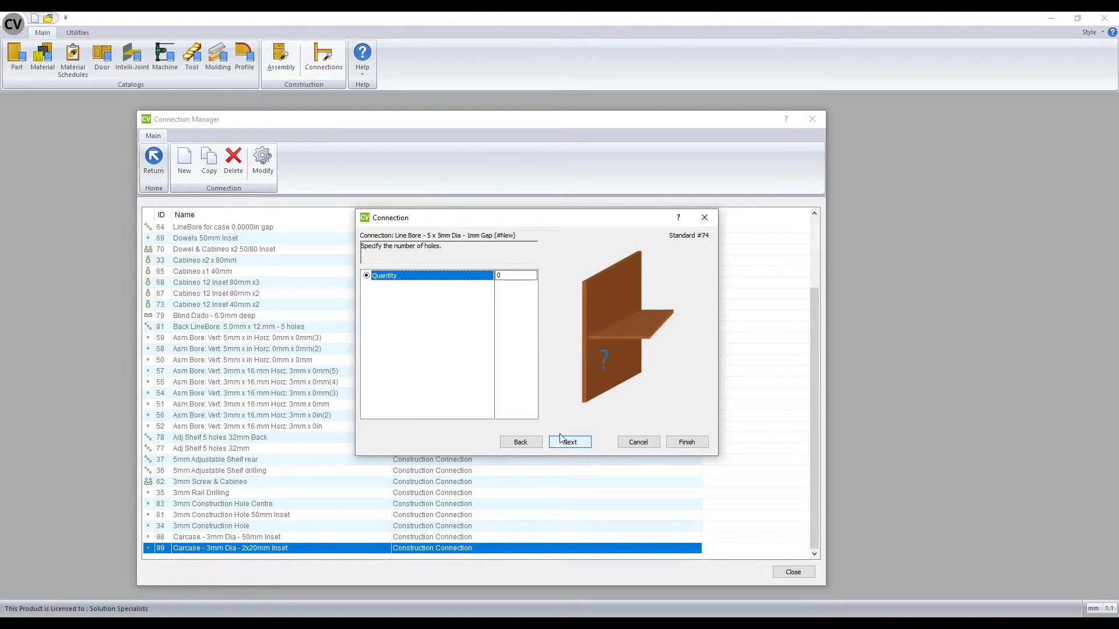
- Fill in the quantity of line bore holes and their diameter
left_click(465, 280)
left_click(574, 445)
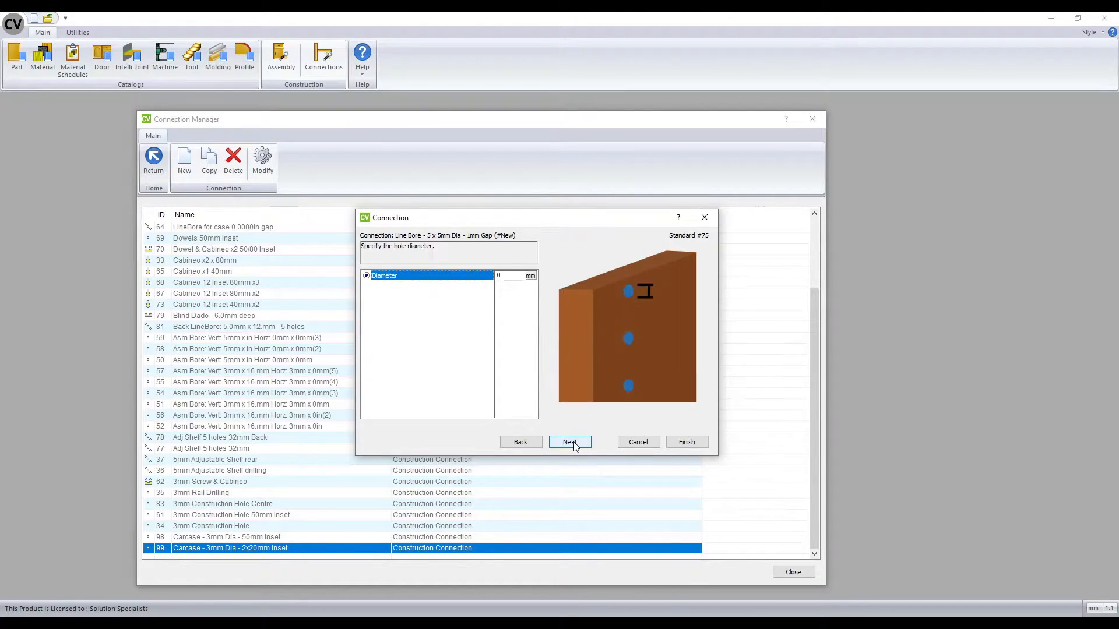
left_click(503, 275)
left_click(565, 443)
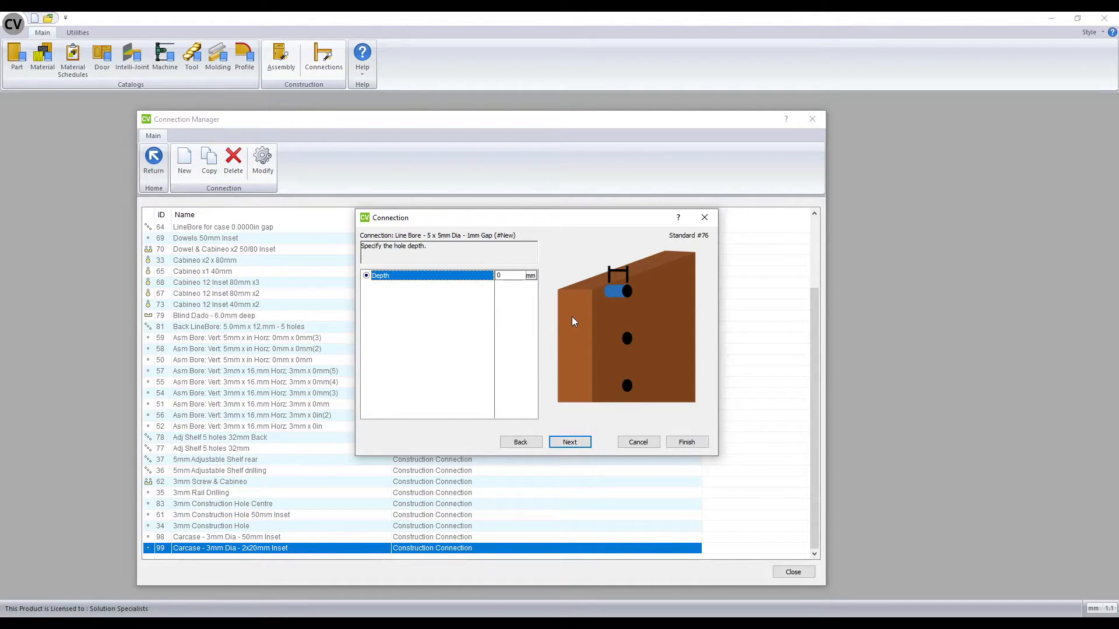
- Set the hole depth to 12 mm and use Front and Rear hole positioning
left_click(506, 275)
type("12")
left_click(570, 443)
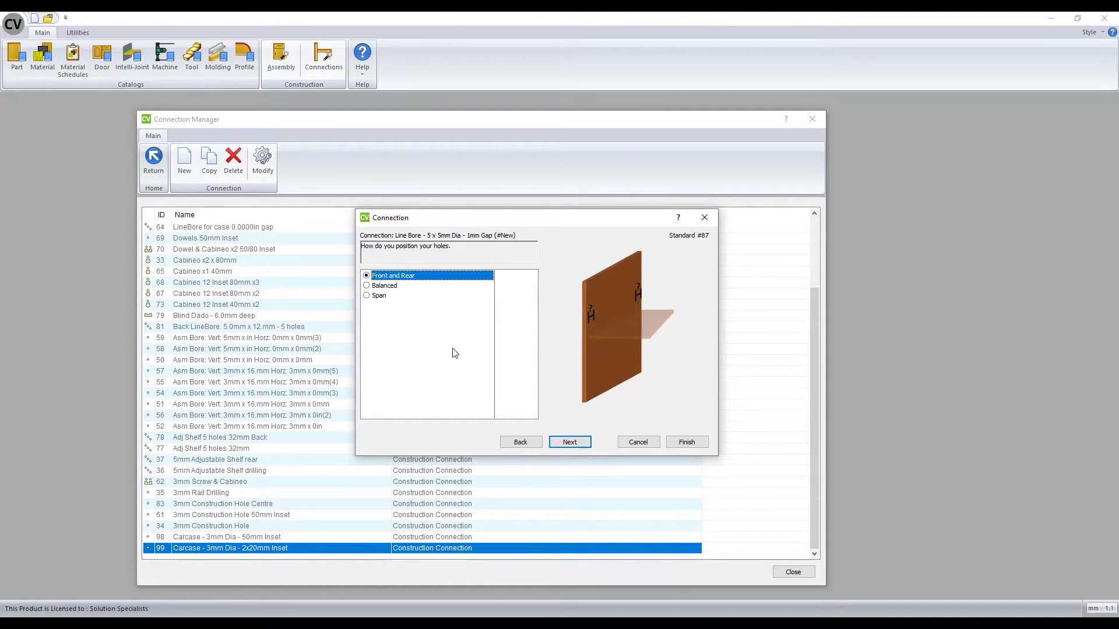
left_click(569, 443)
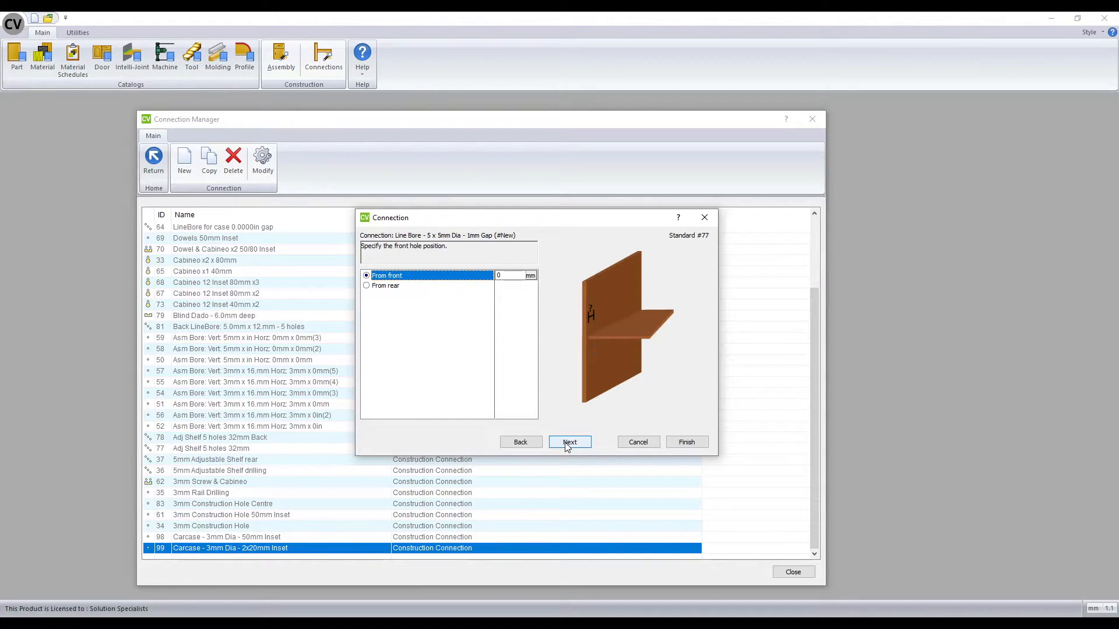
- Position the front holes 50 mm from the front and set the rear hole position to 50 mm
double_click(504, 275)
type("50")
left_click(570, 442)
left_click_drag(512, 273, 453, 263)
type("50")
left_click(569, 443)
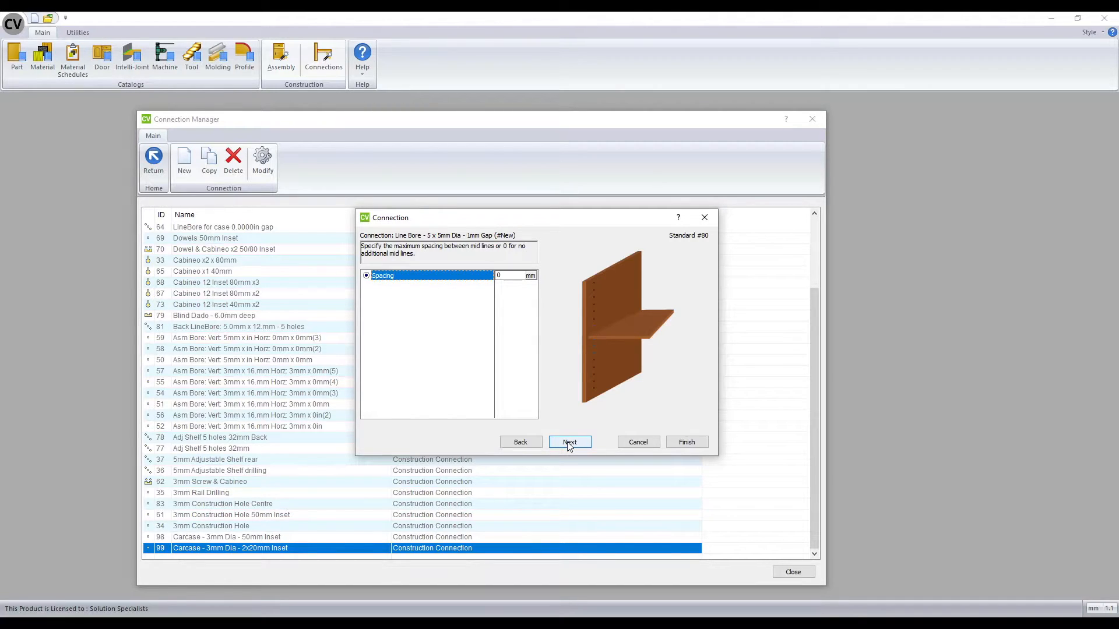
- Set the maximum spacing between mid lines to 800 mm and the hole spacing to 32 mm, and finish the connection
left_click(512, 275)
type("800")
left_click(564, 441)
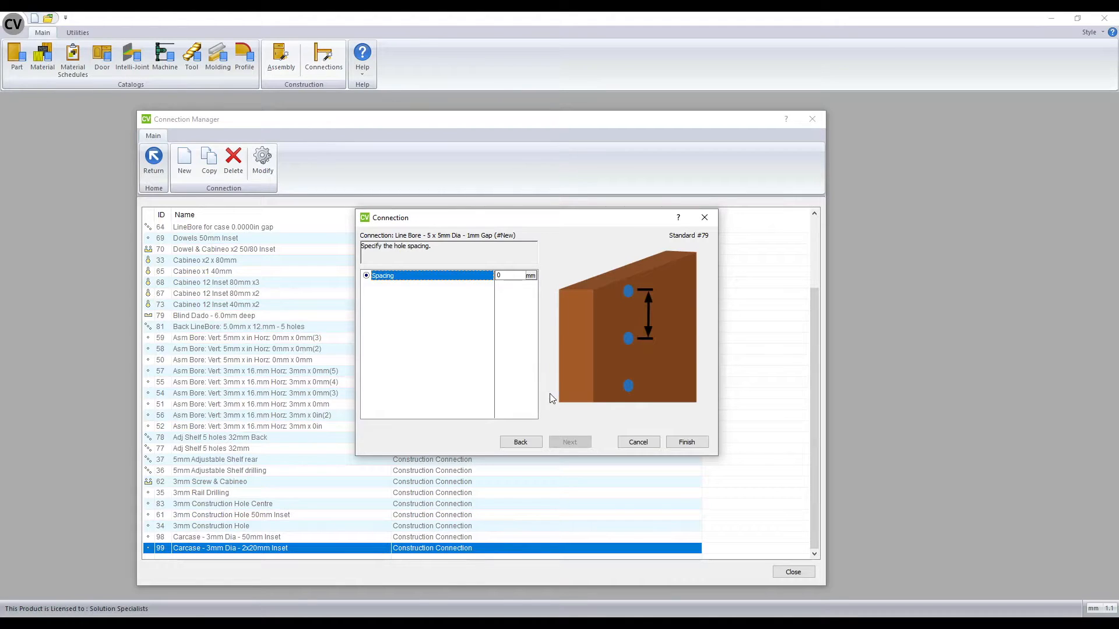
left_click(507, 274)
type("32")
left_click(686, 444)
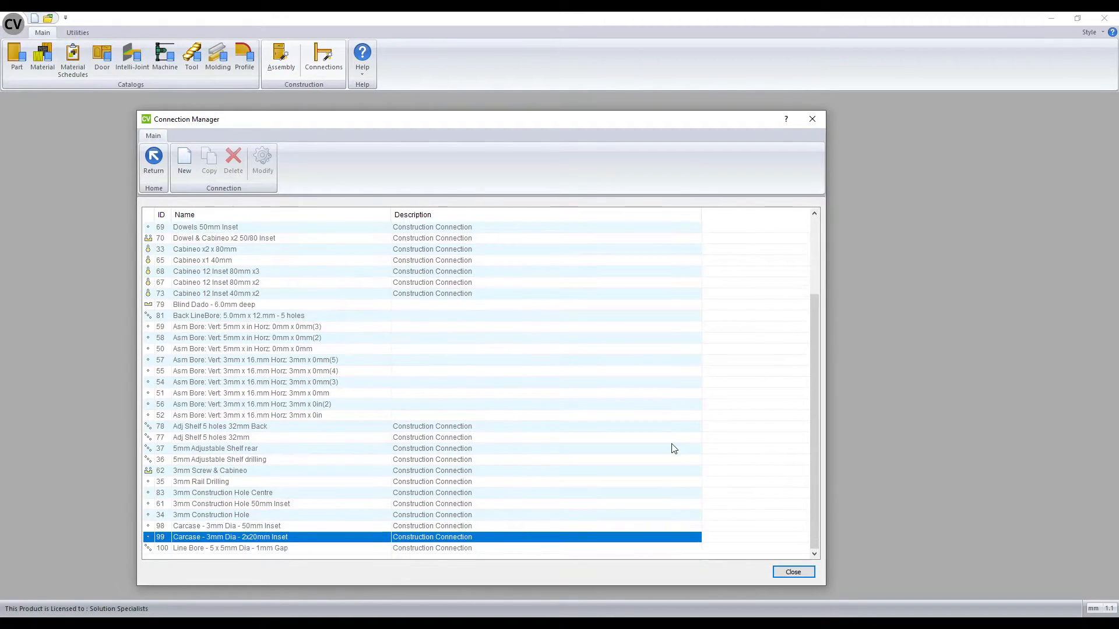
- Select the new line bore connection, leave the Connection Manager and open the Material Manager
left_click(159, 548)
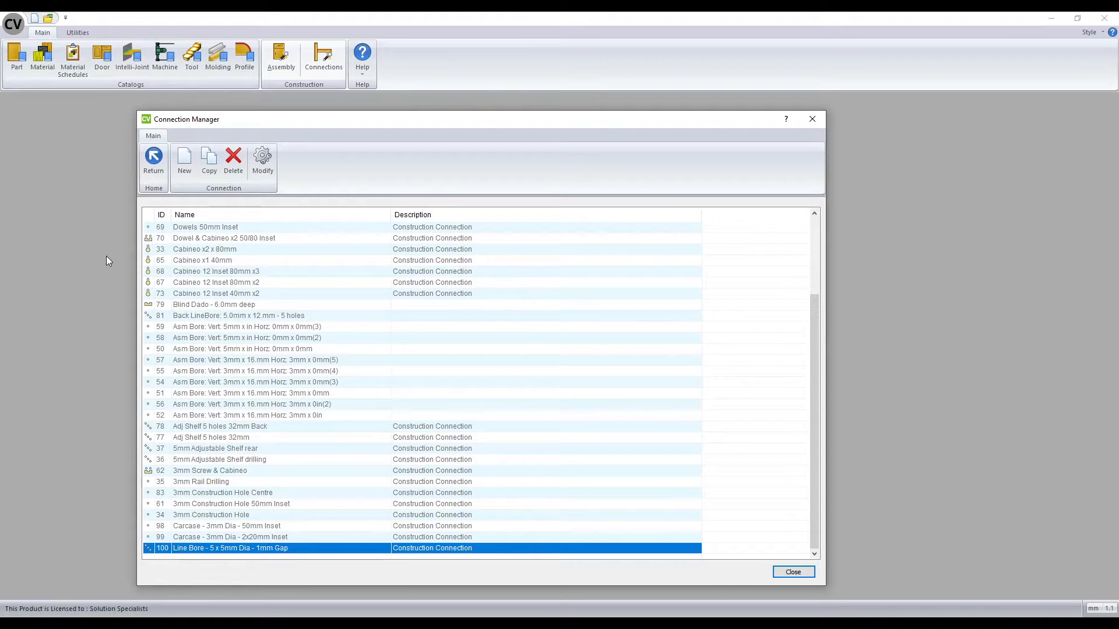
left_click(153, 172)
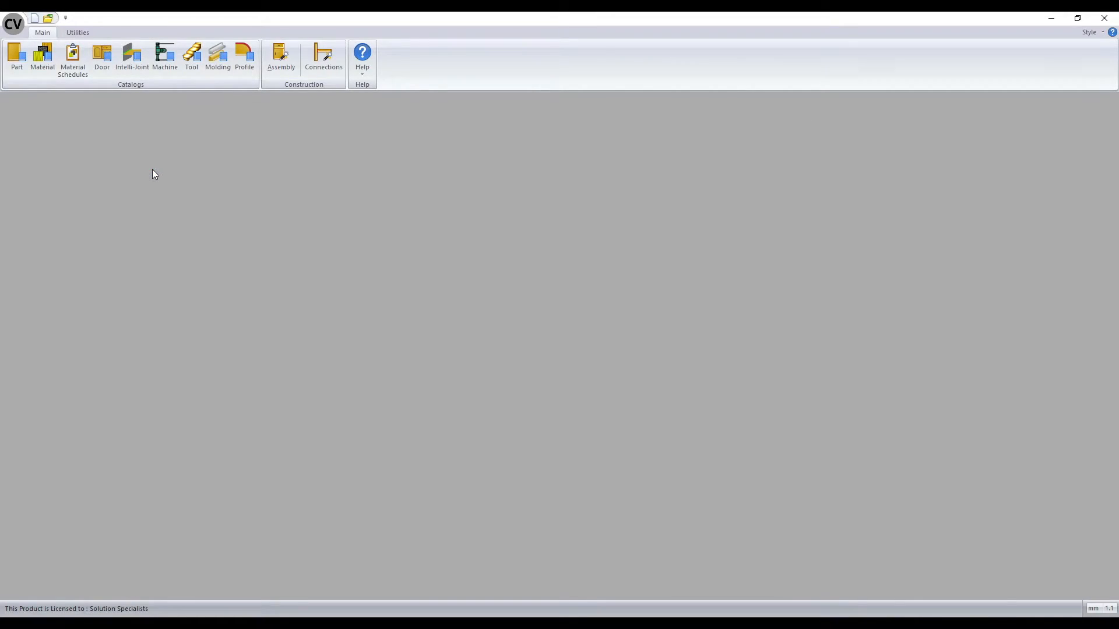
left_click(50, 63)
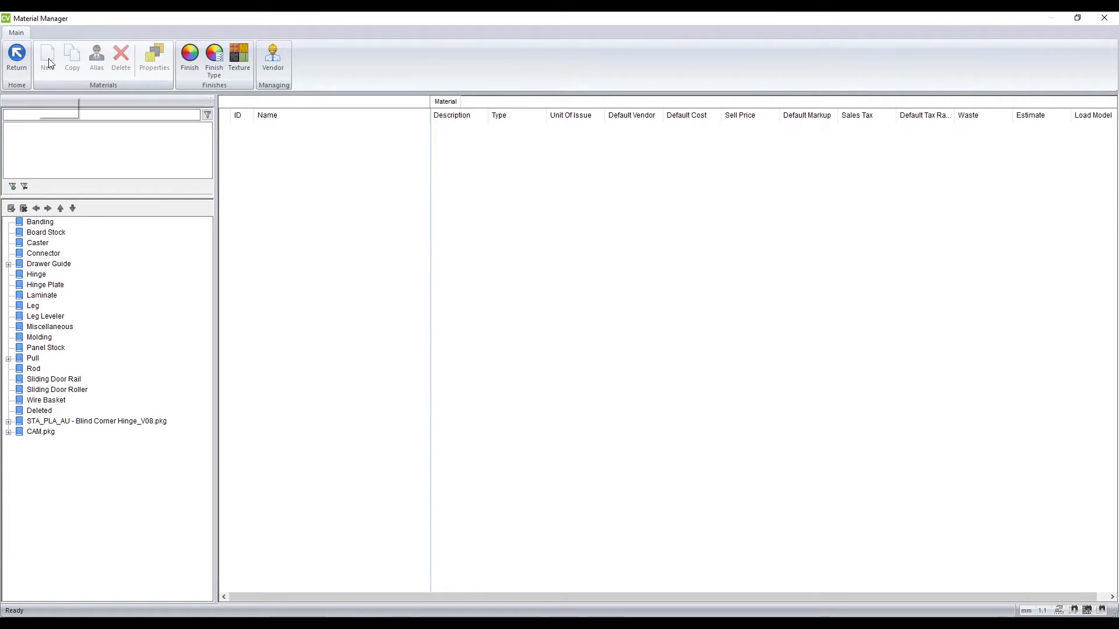
- Start a new material of type Connector named "Cabineo 12" in the Connector category and proceed to its properties
left_click(36, 254)
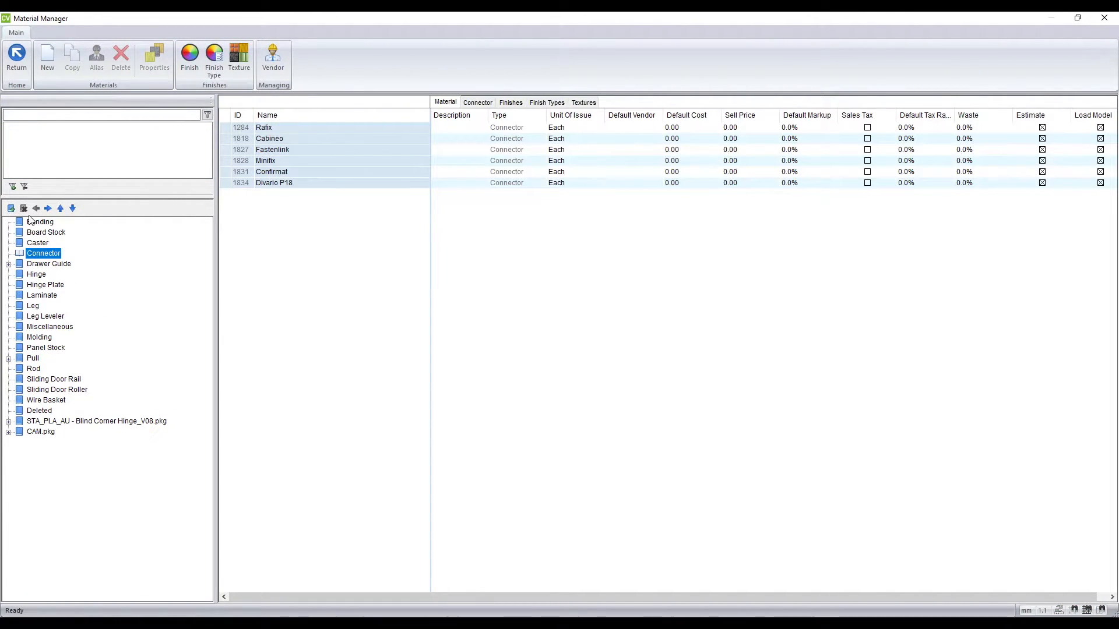
left_click(46, 64)
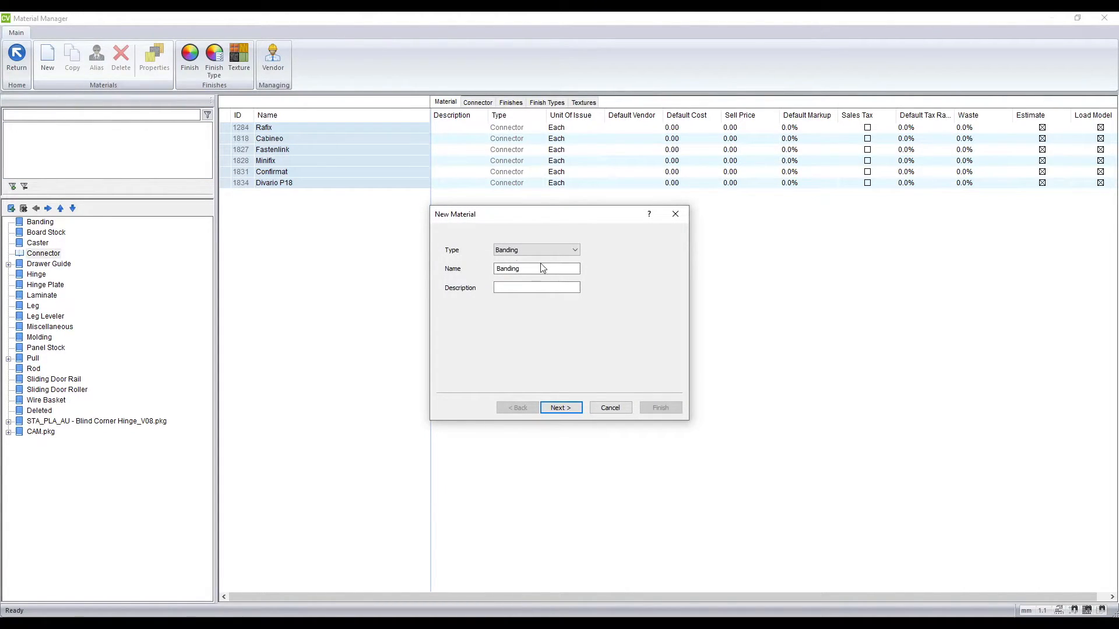
left_click(556, 251)
left_click_drag(531, 268, 457, 269)
type("Cabineo 12")
left_click(561, 408)
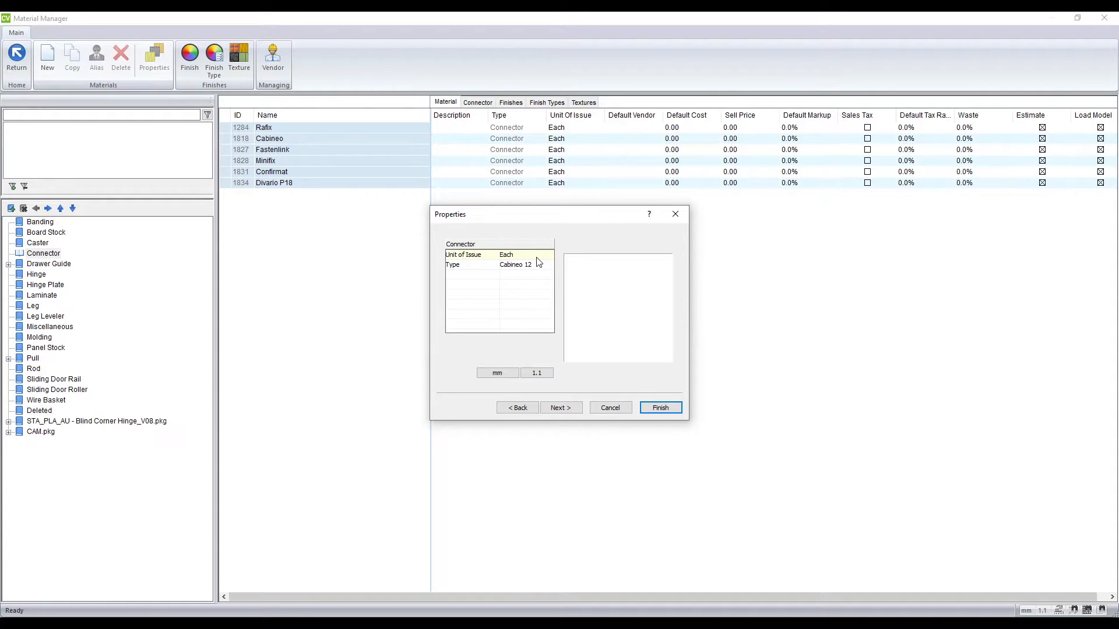
- Set the new material's connector type to Cabineo 12, keep the default display properties, finish the material and leave the Material Manager
left_click(537, 267)
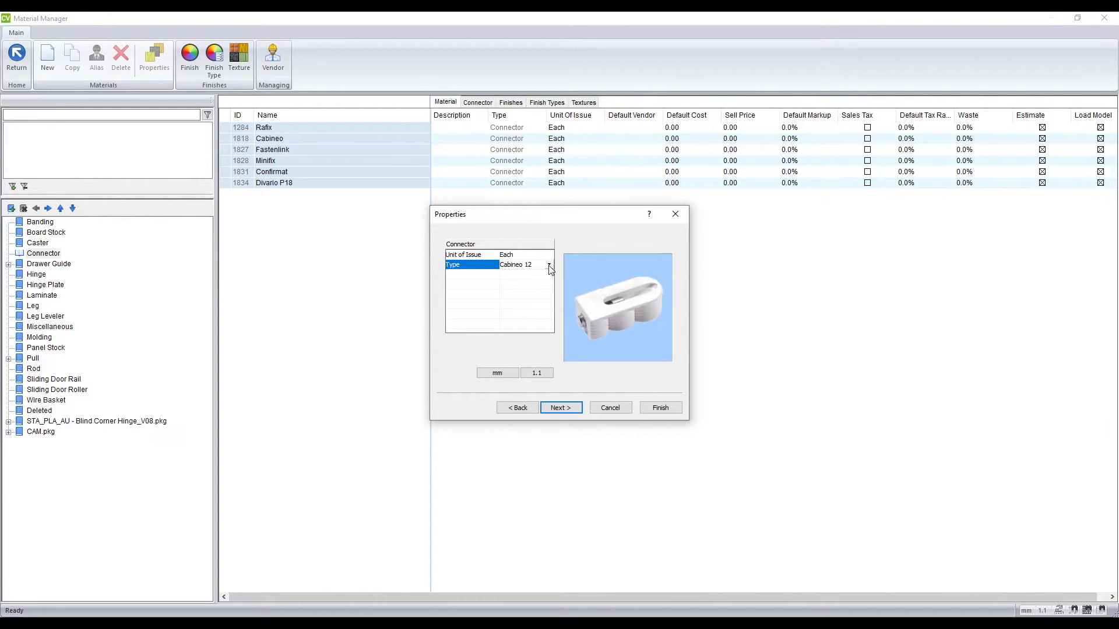
left_click(549, 265)
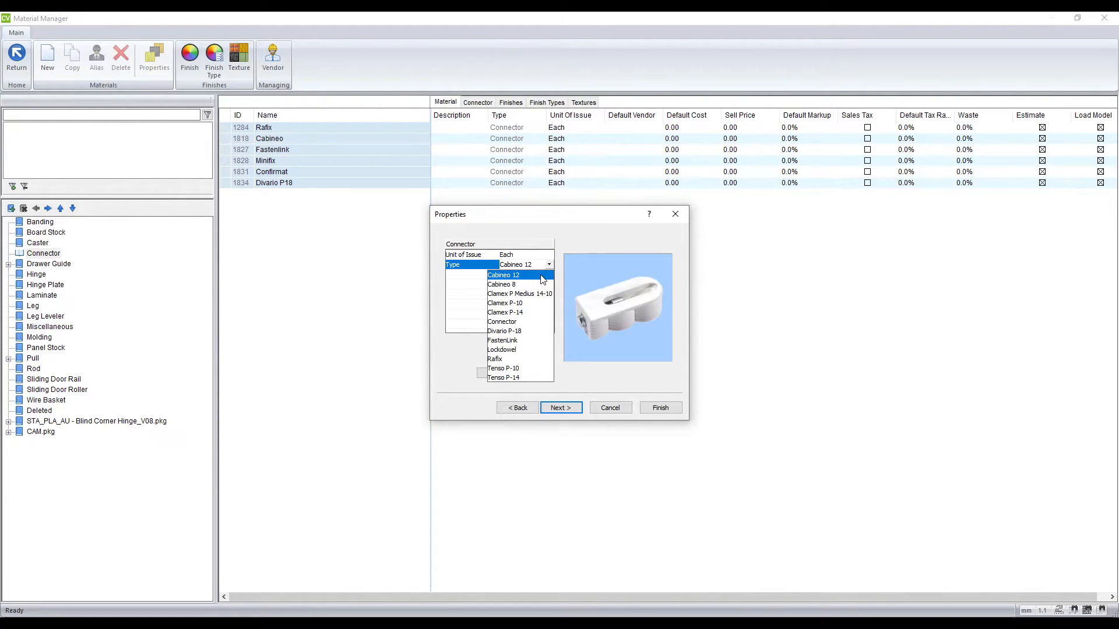
left_click(542, 278)
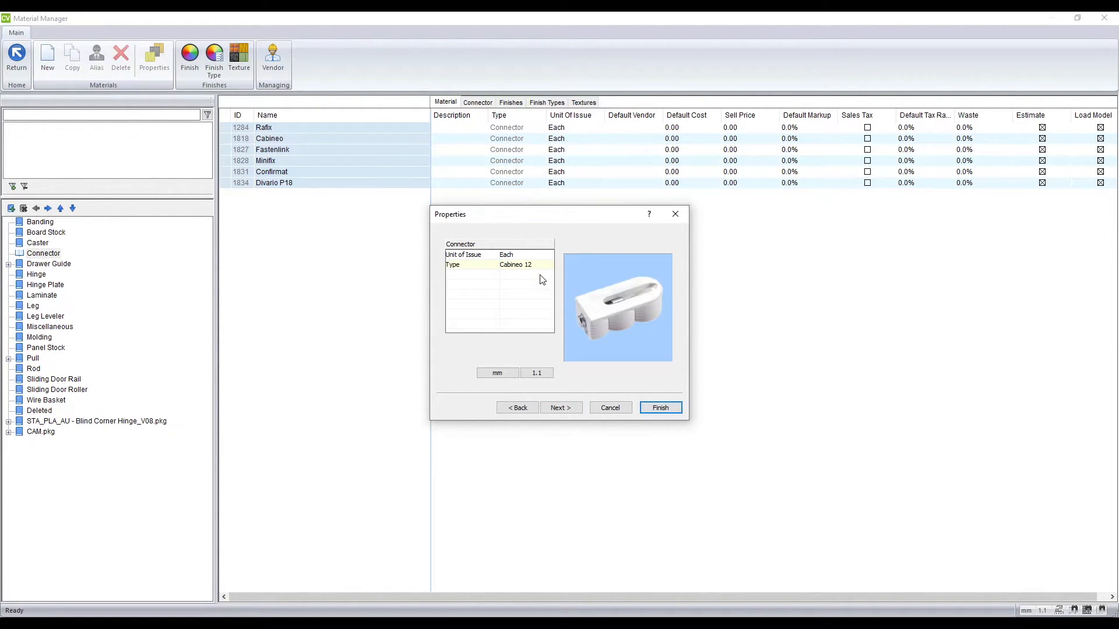
left_click(552, 409)
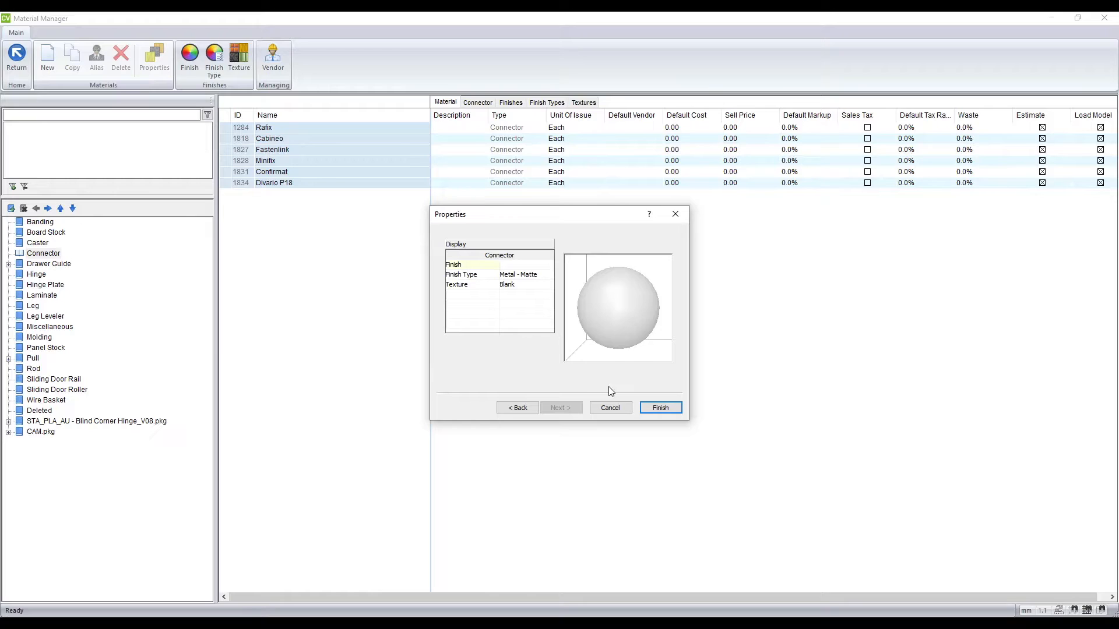
left_click(660, 408)
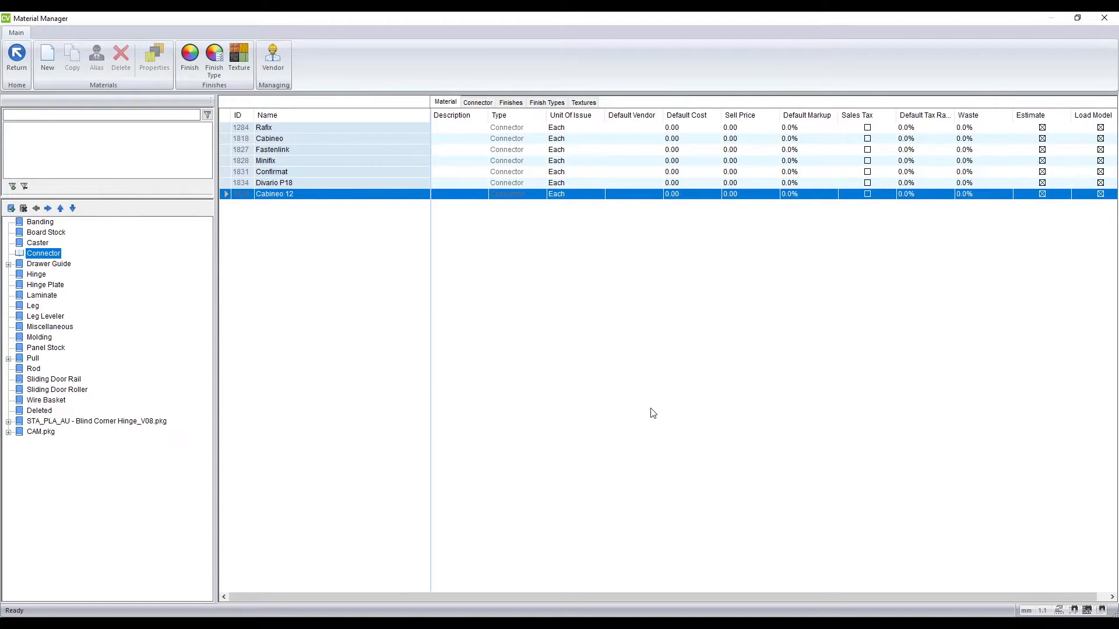
left_click(17, 64)
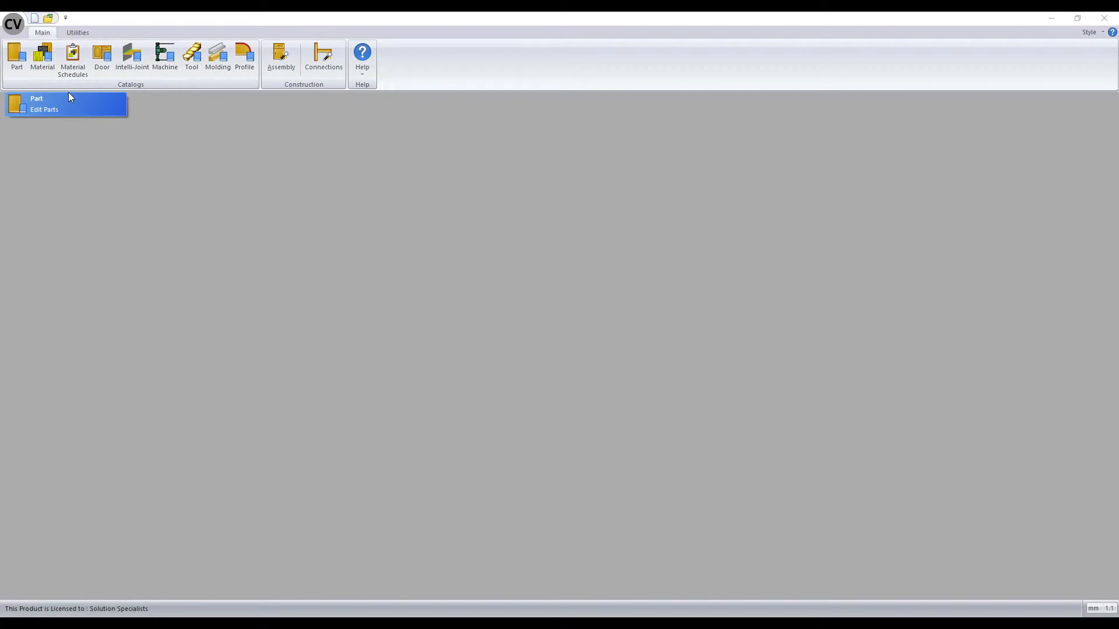
- Start a new Connector-type connection named "Connector - Cabineo 12 - 2x80mm Inset" in the Connection Manager and proceed to its settings
left_click(324, 59)
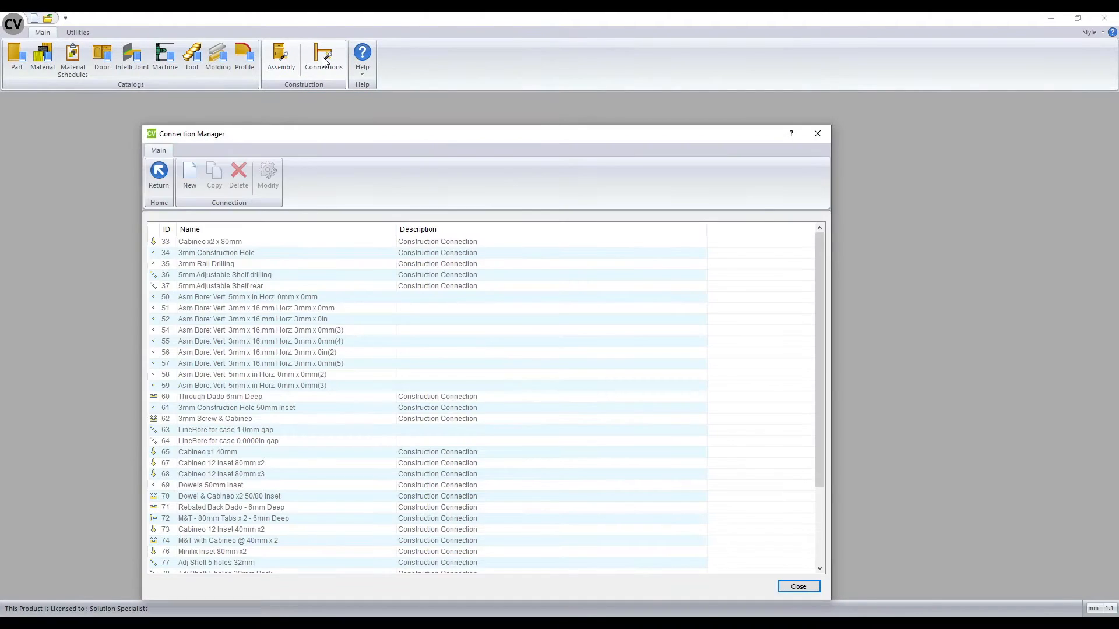
left_click(184, 178)
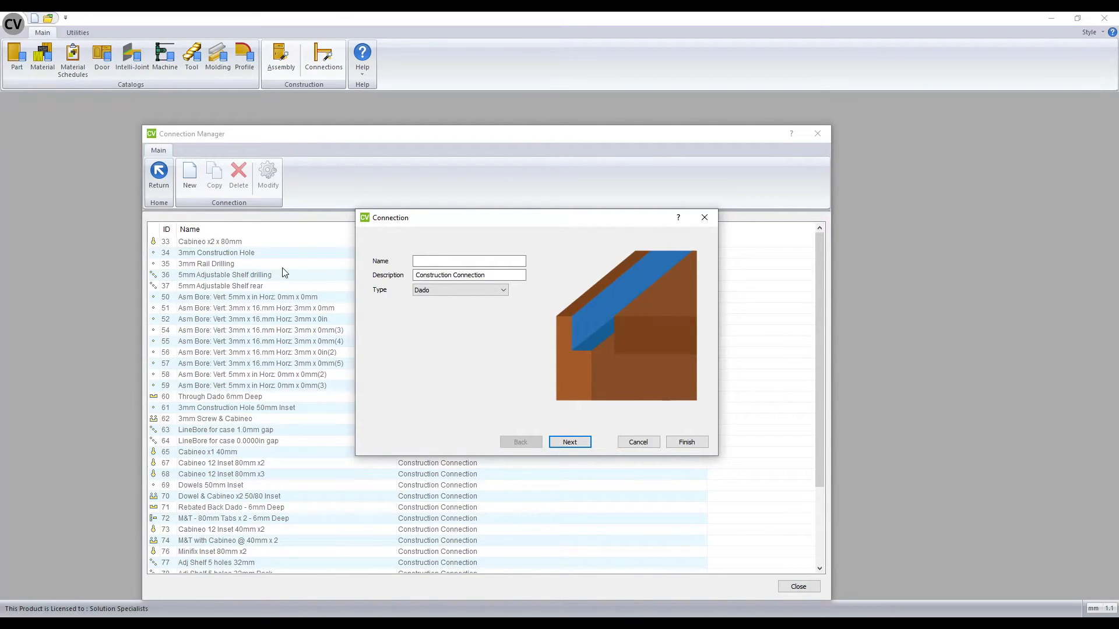
left_click(451, 293)
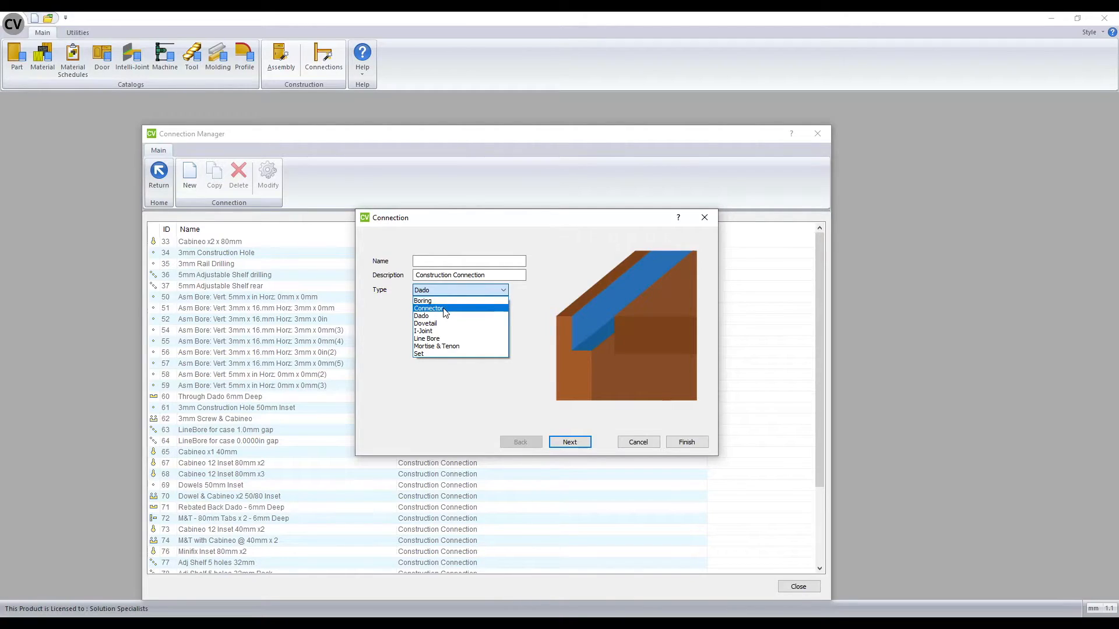
left_click(443, 309)
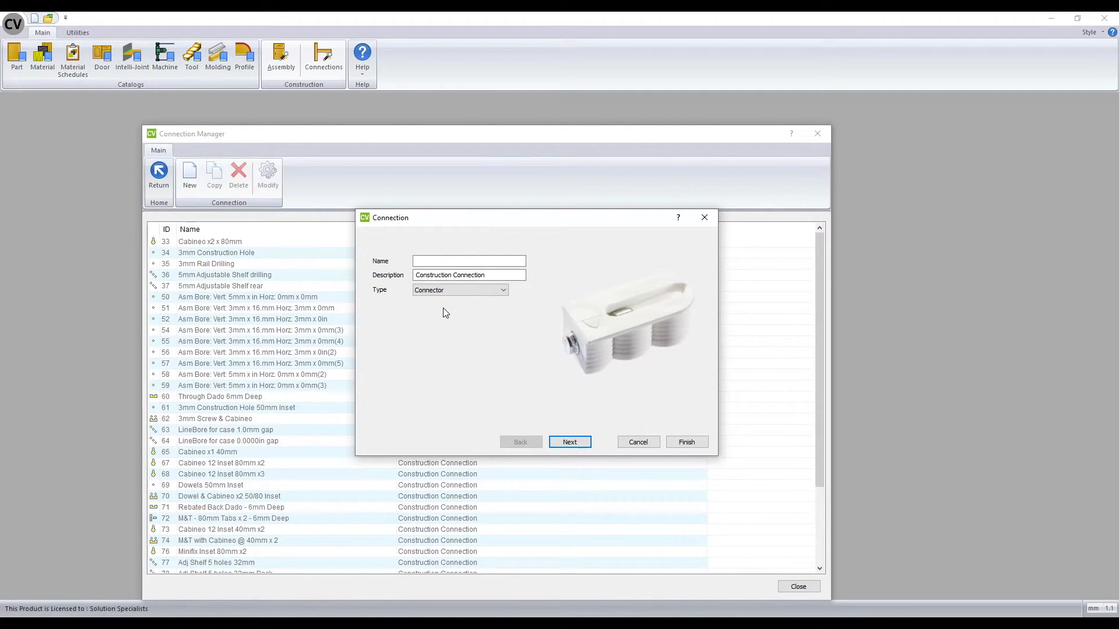
left_click(419, 261)
type("Connector - Cabineo 1")
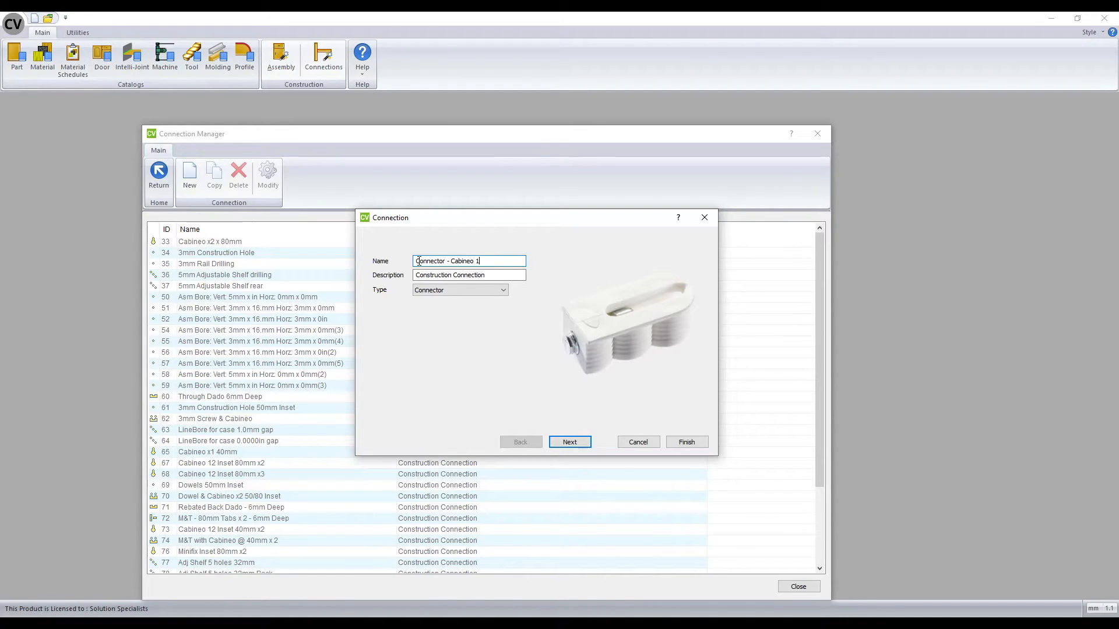
type("2 - 2x80mm Inset")
left_click(577, 444)
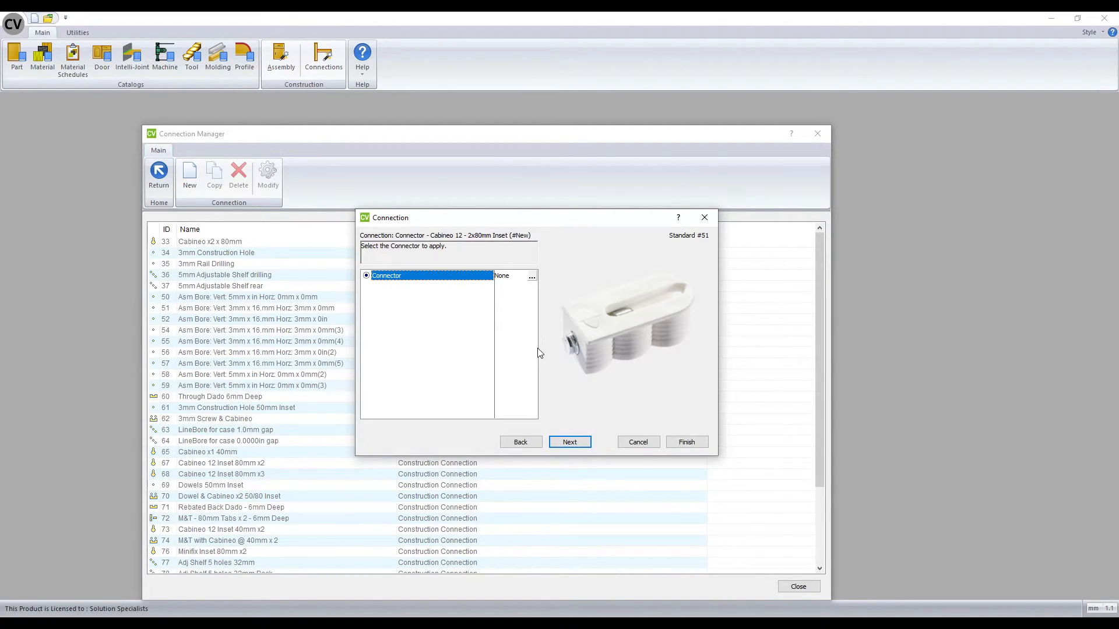
- Assign the Cabineo 12 material from the Connector category as the connector to apply and continue to the edge position
left_click(531, 277)
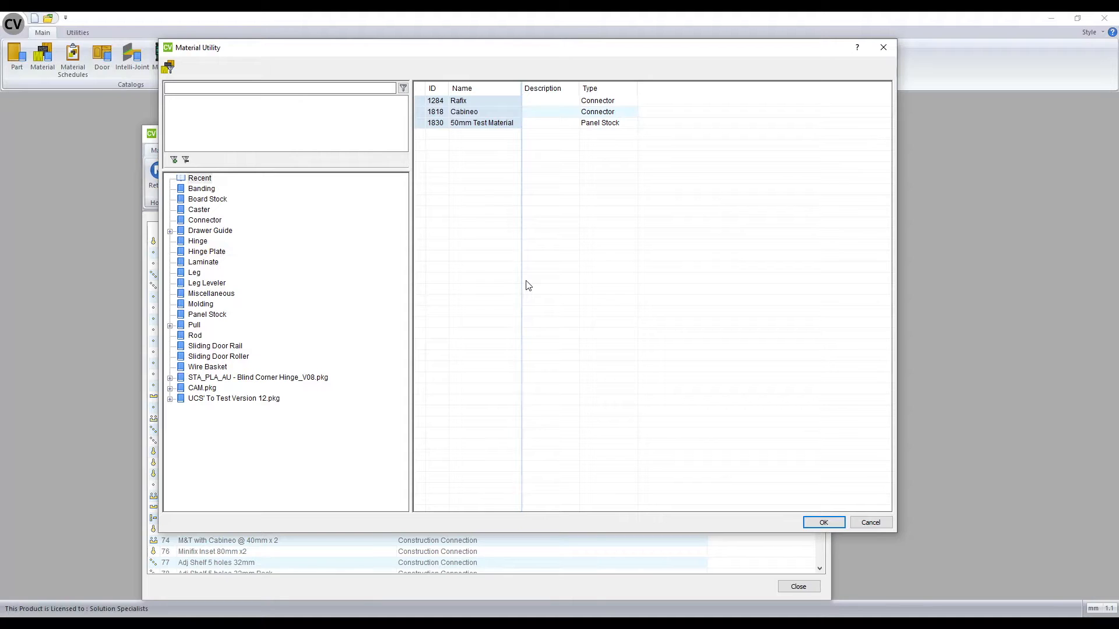
left_click(193, 222)
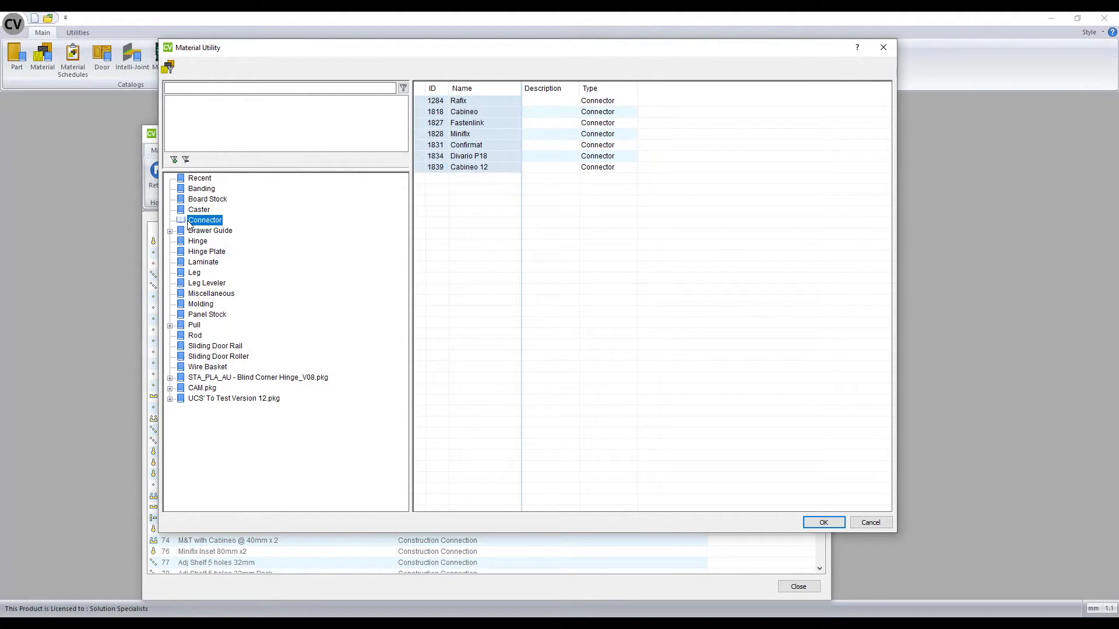
left_click(438, 169)
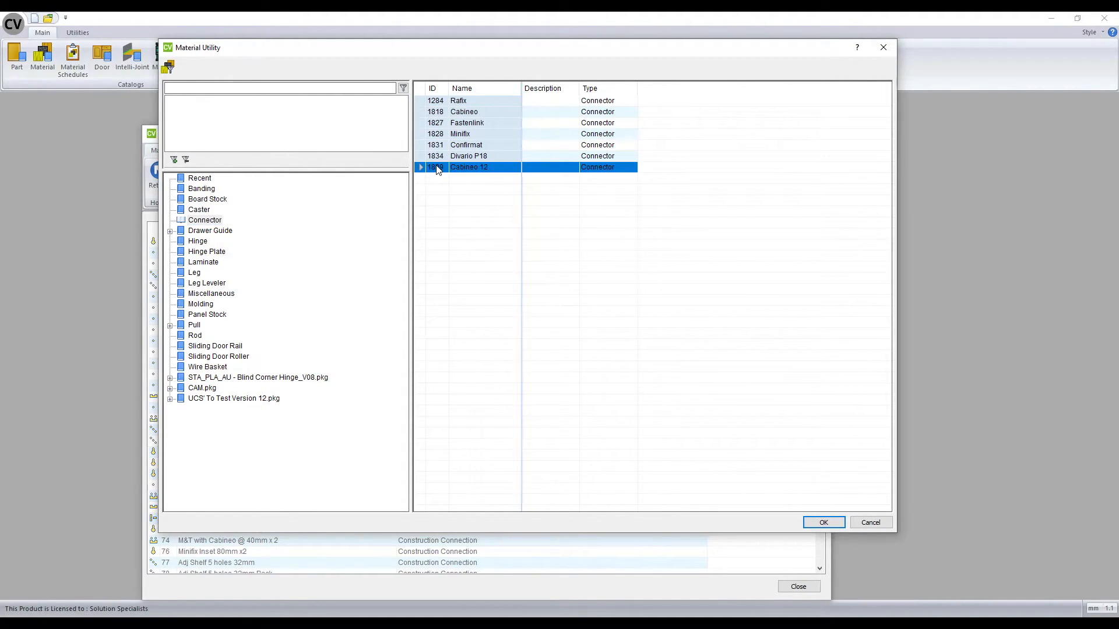
left_click(824, 522)
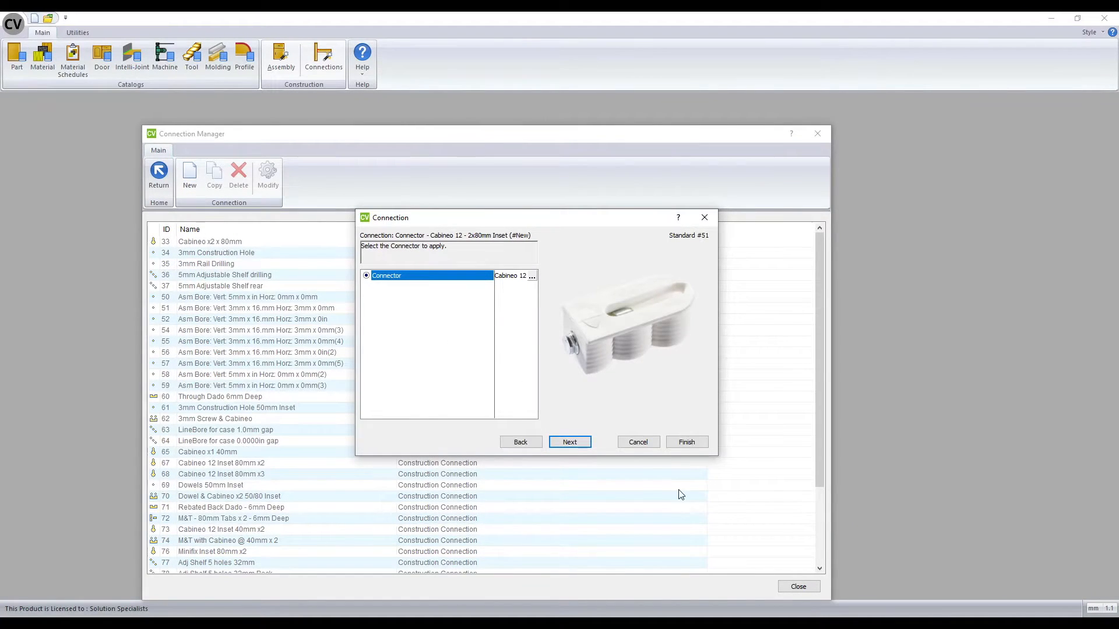
left_click(571, 443)
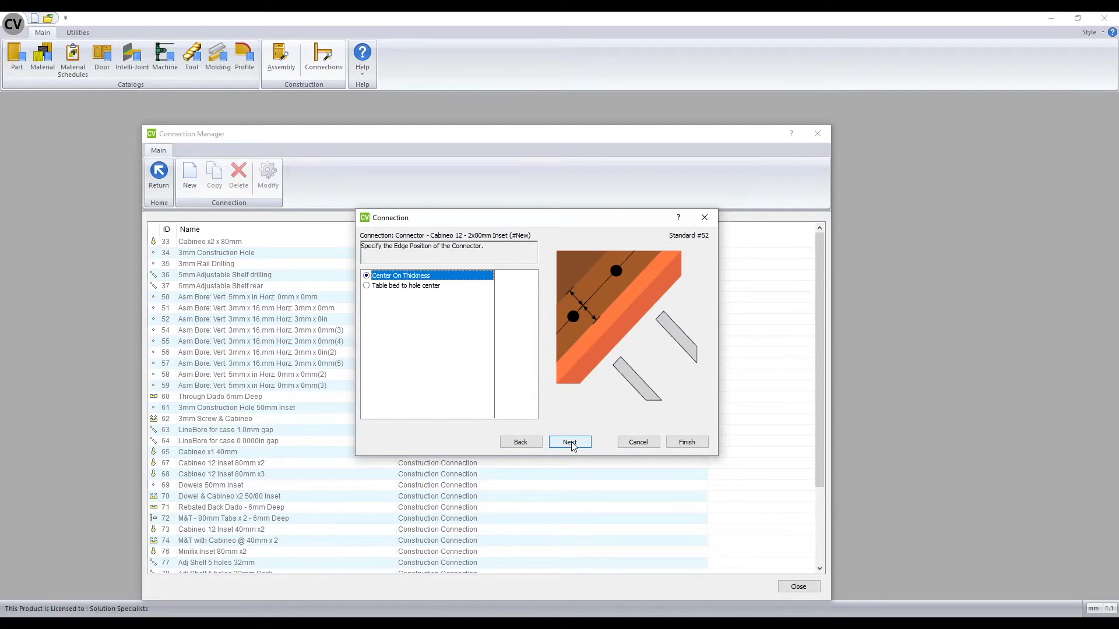
- Accept the Center On Thickness edge position and default boring machine setting, and position the connectors using Front and Rear Connectors
left_click(570, 443)
left_click(570, 443)
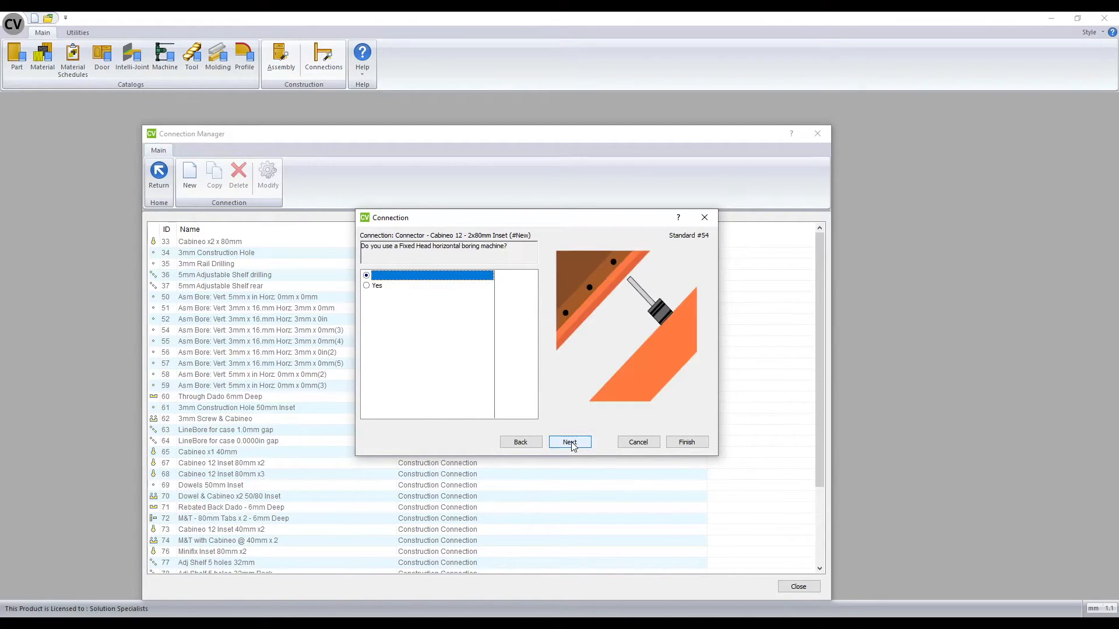
left_click(570, 443)
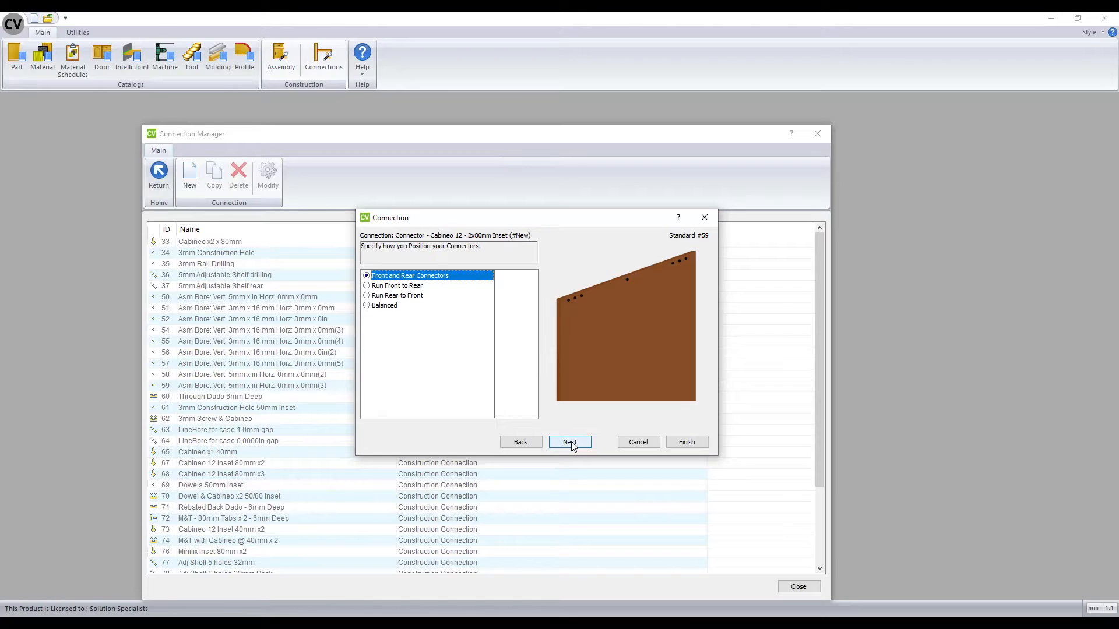
left_click(570, 443)
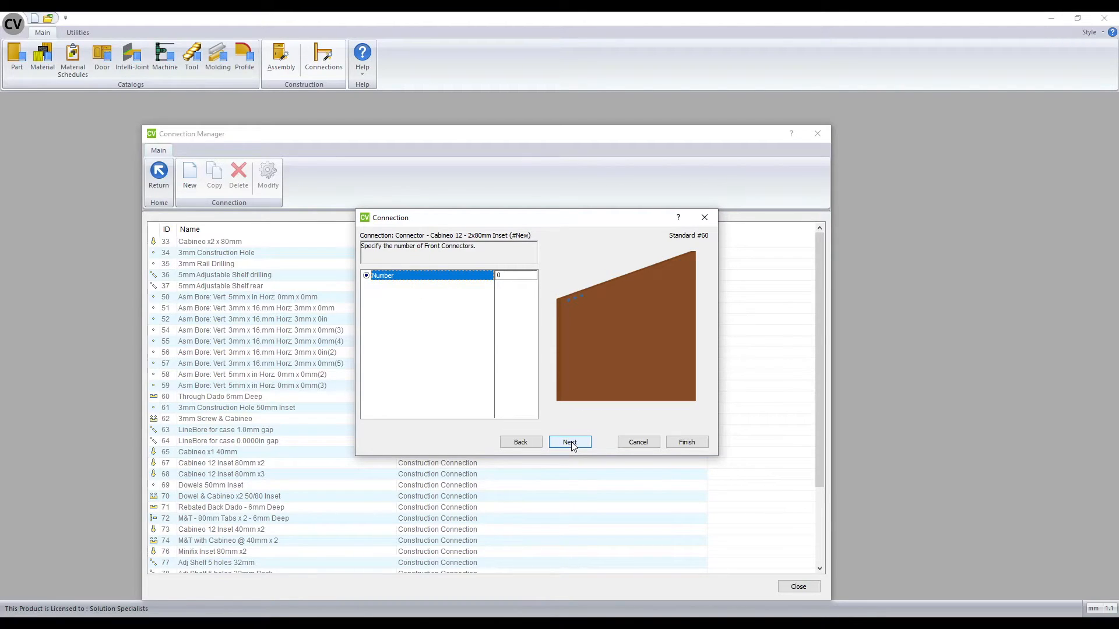
- Set the number of front connectors to 1 and the first connector's position to 80 mm
left_click(505, 275)
type("1")
left_click(571, 443)
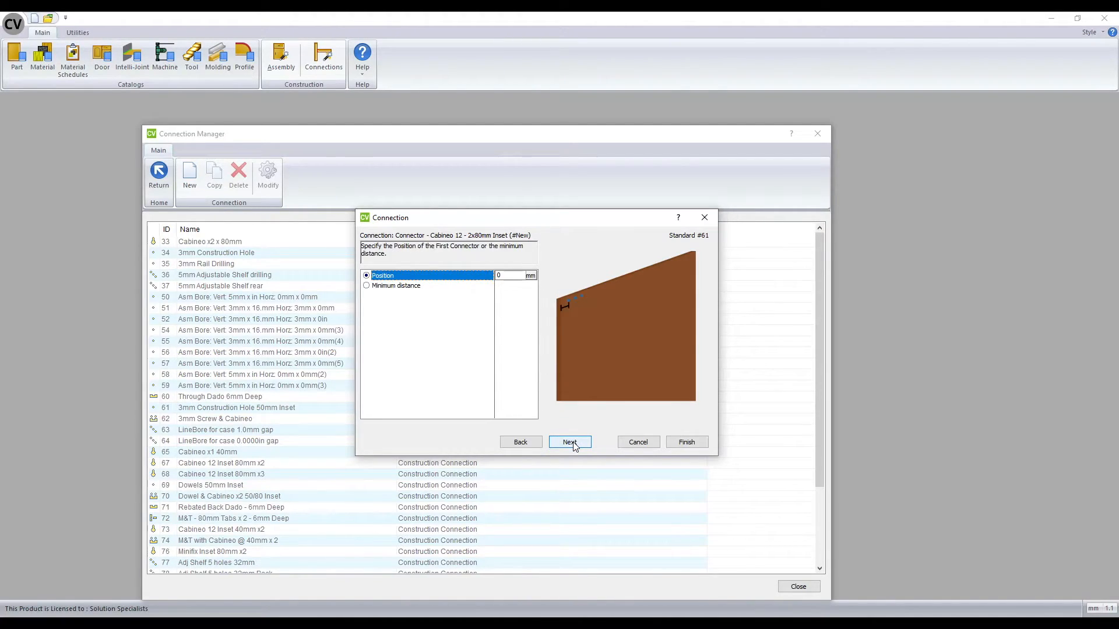
left_click(509, 276)
type("80")
left_click(570, 443)
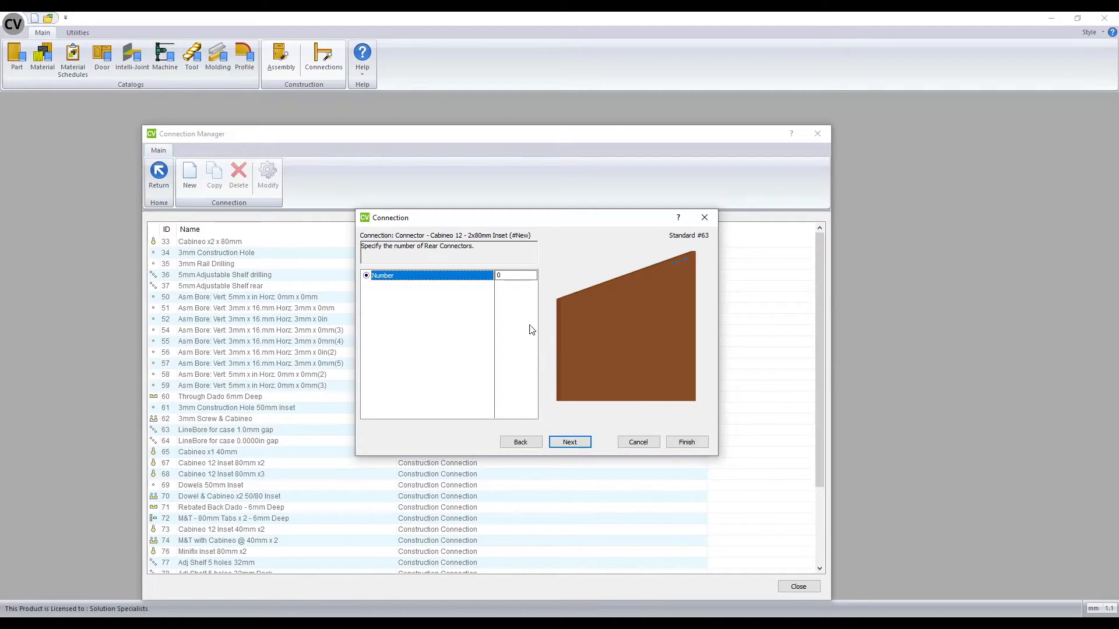
- Set the number of rear connectors to 1 and the rear connector's position to 80 mm
left_click(461, 279)
type("1")
left_click(575, 444)
left_click(512, 275)
type("80")
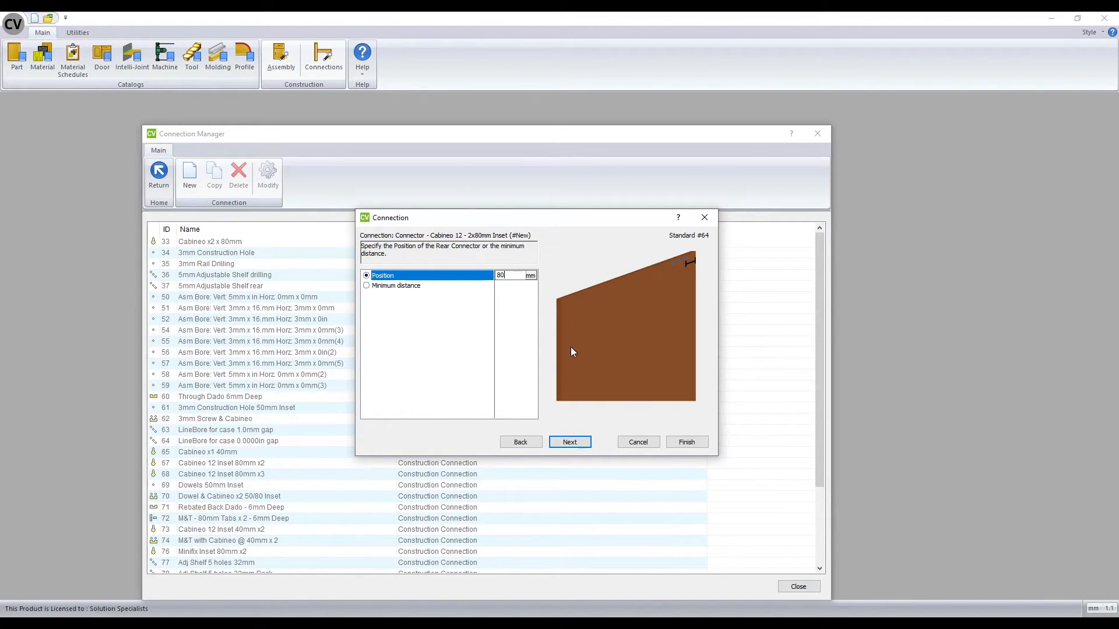
left_click(570, 442)
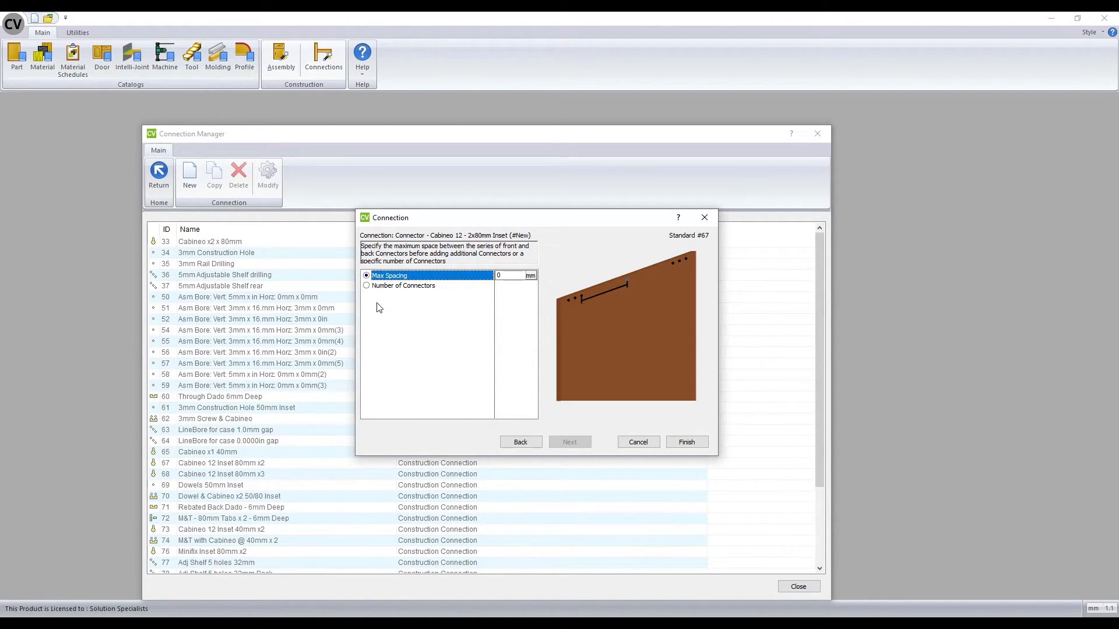
- Specify the additional connectors by Number of Connectors, leave it at 0, and finish the connection
left_click(367, 285)
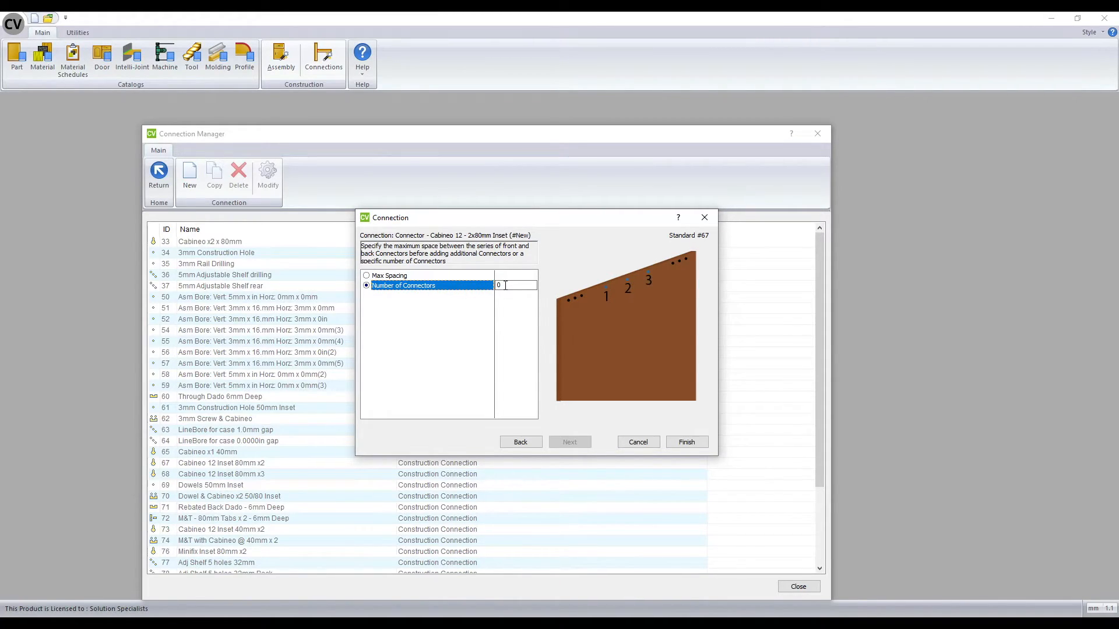
left_click(687, 442)
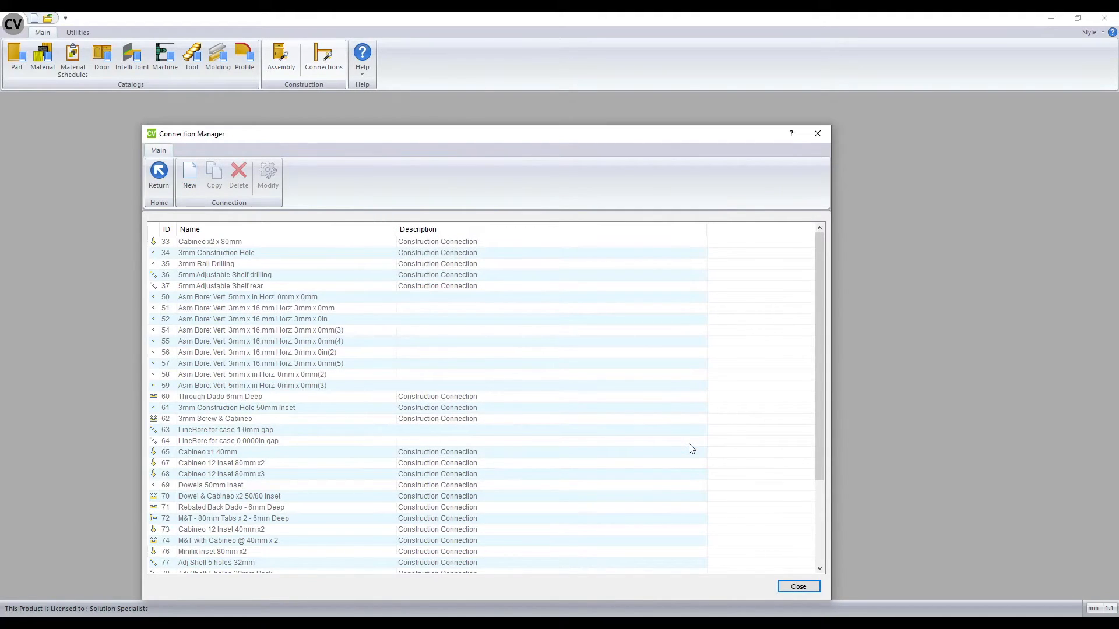
scroll(603, 434, "down", 3)
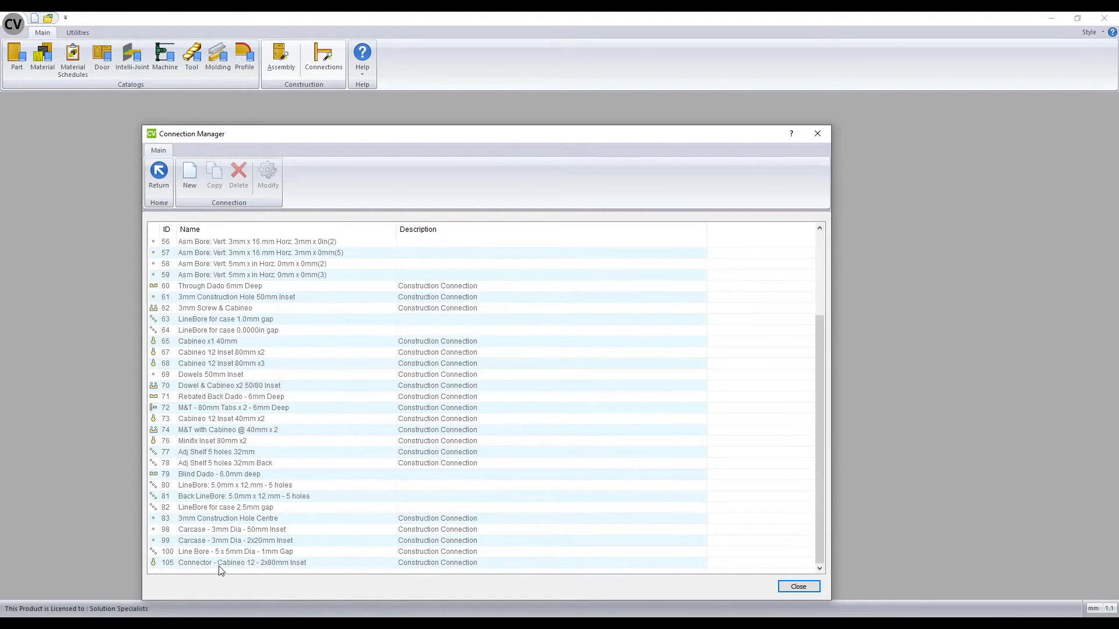
- Start a new Mortise & Tenon connection named "M&T - 6mm Deep - 2x50mm Tab" and proceed to its settings
left_click(188, 180)
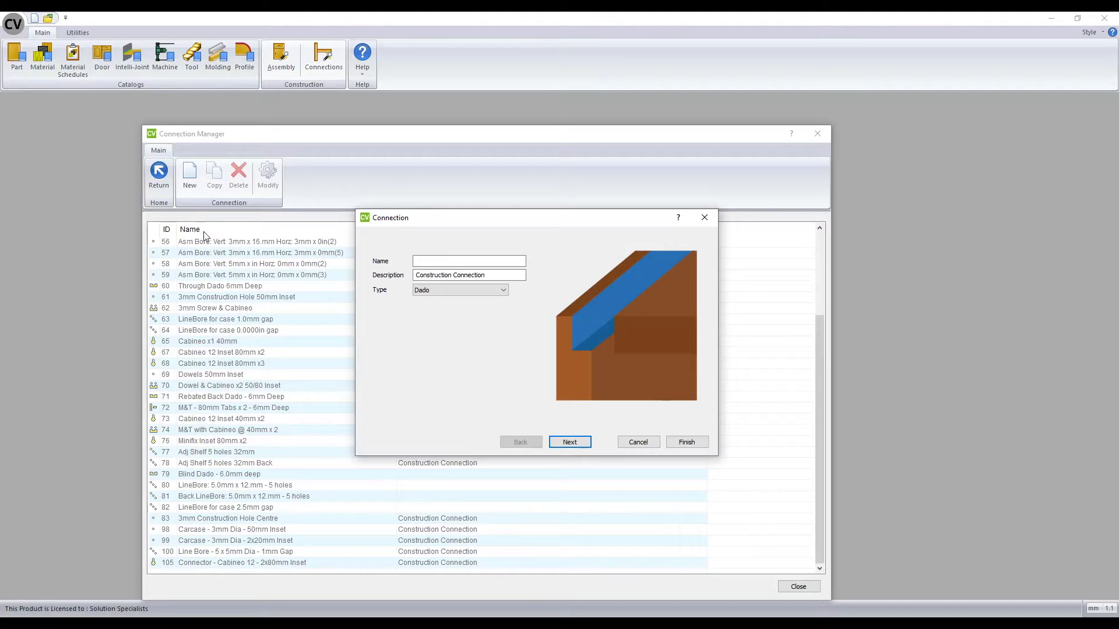
left_click(443, 292)
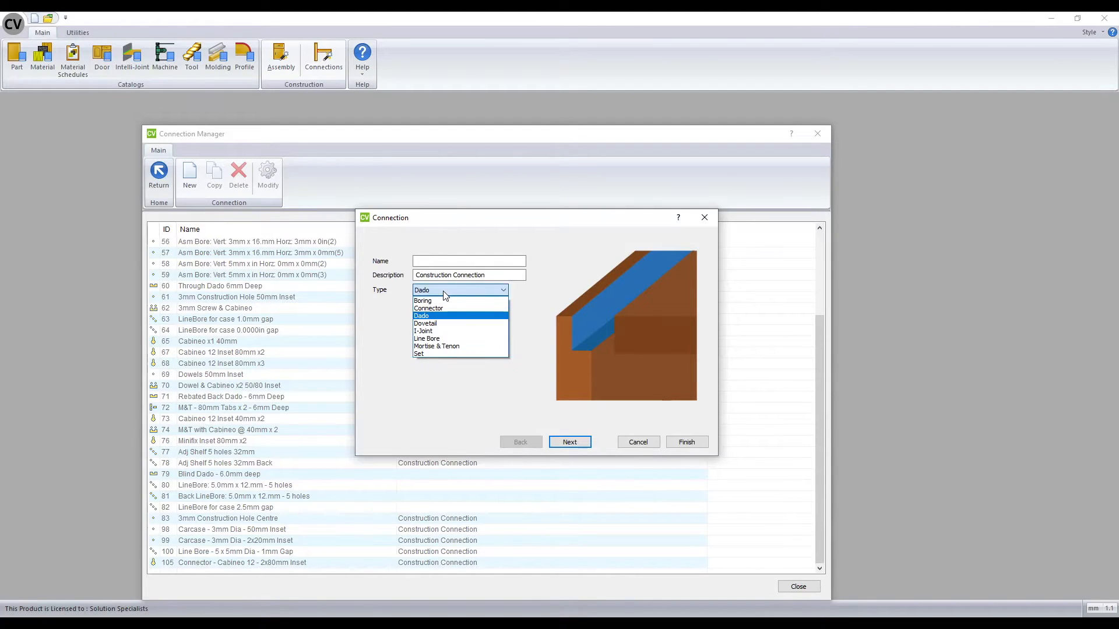
left_click(440, 347)
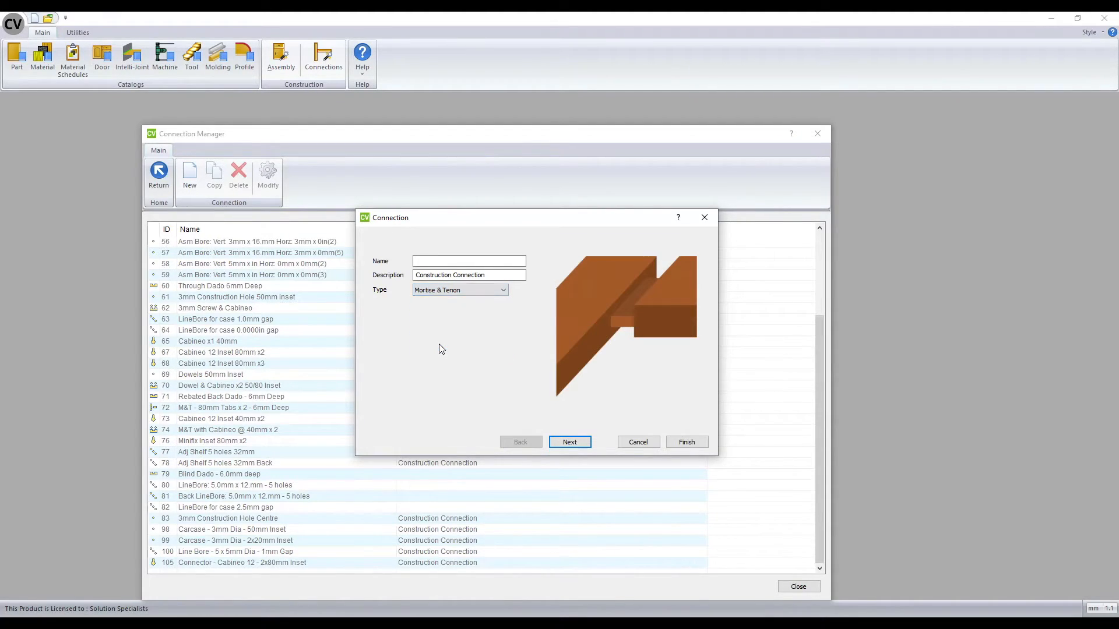
left_click(426, 261)
type("M&T - 6mm Deep - 2x")
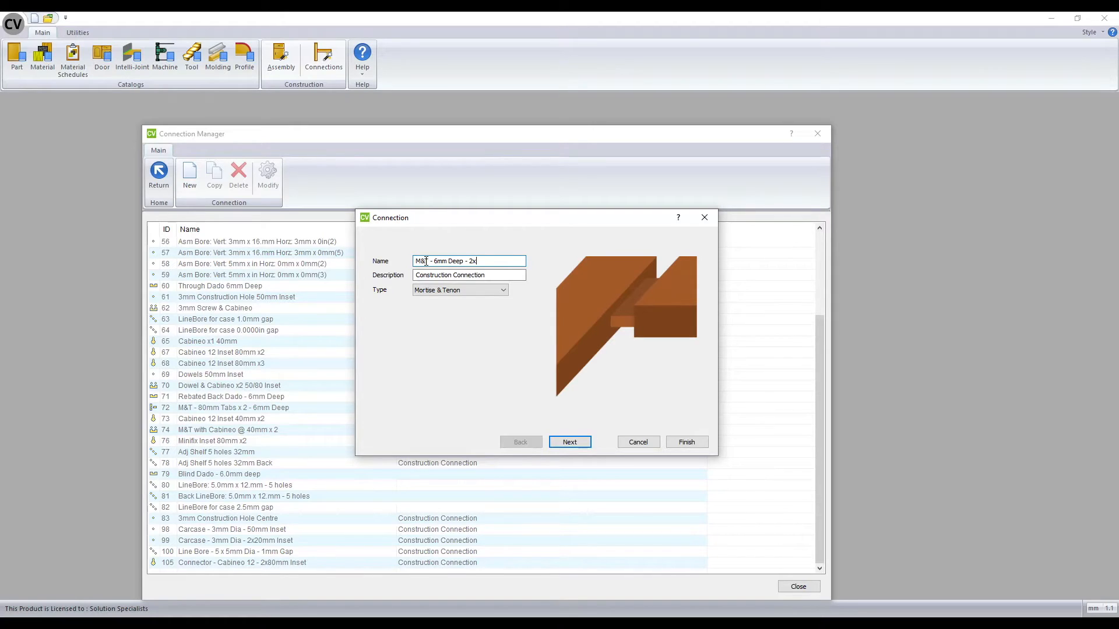
type("50mm Tab")
left_click(573, 444)
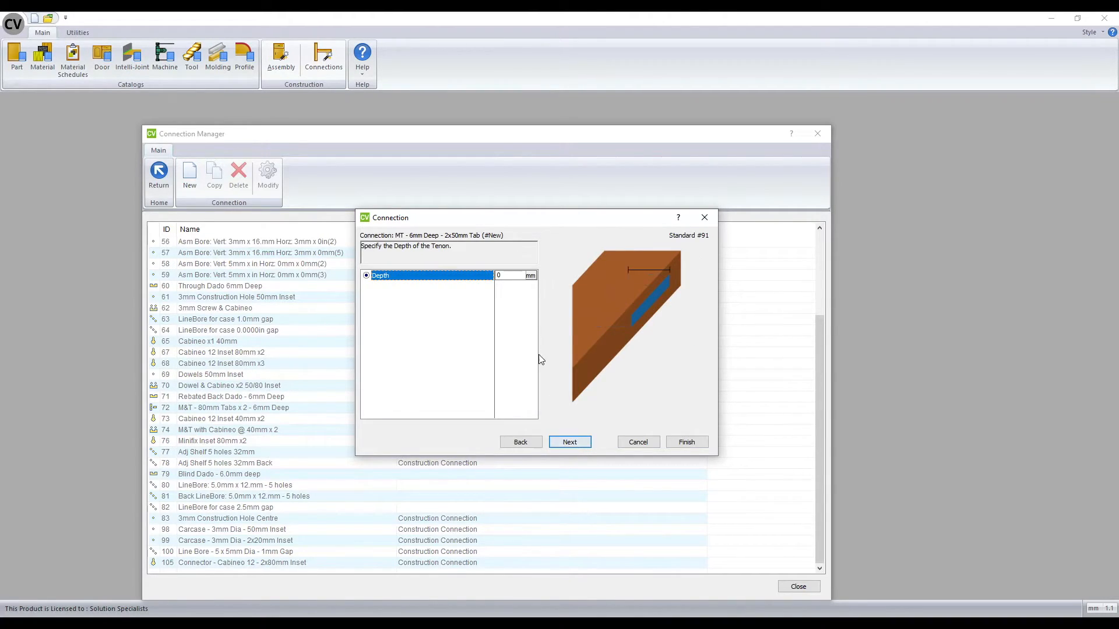
- Set the tenon depth to 6 mm, then continue past the pocket width and keep Suppress S2M Dado Extension at No
left_click_drag(505, 276, 438, 276)
type("6")
left_click(570, 443)
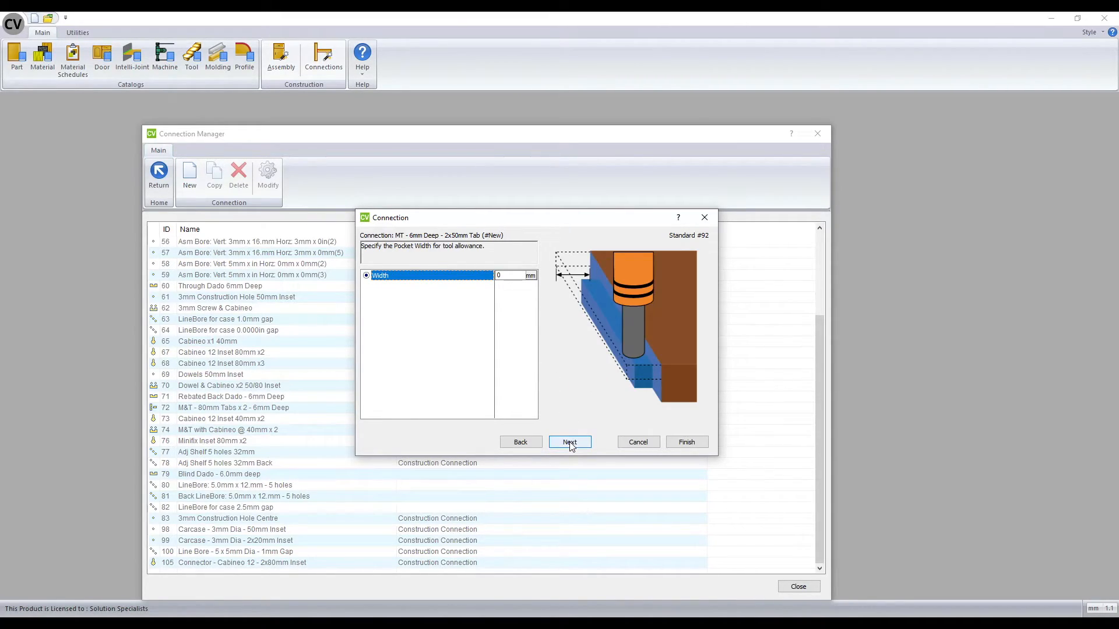
left_click_drag(507, 276, 493, 277)
left_click(574, 442)
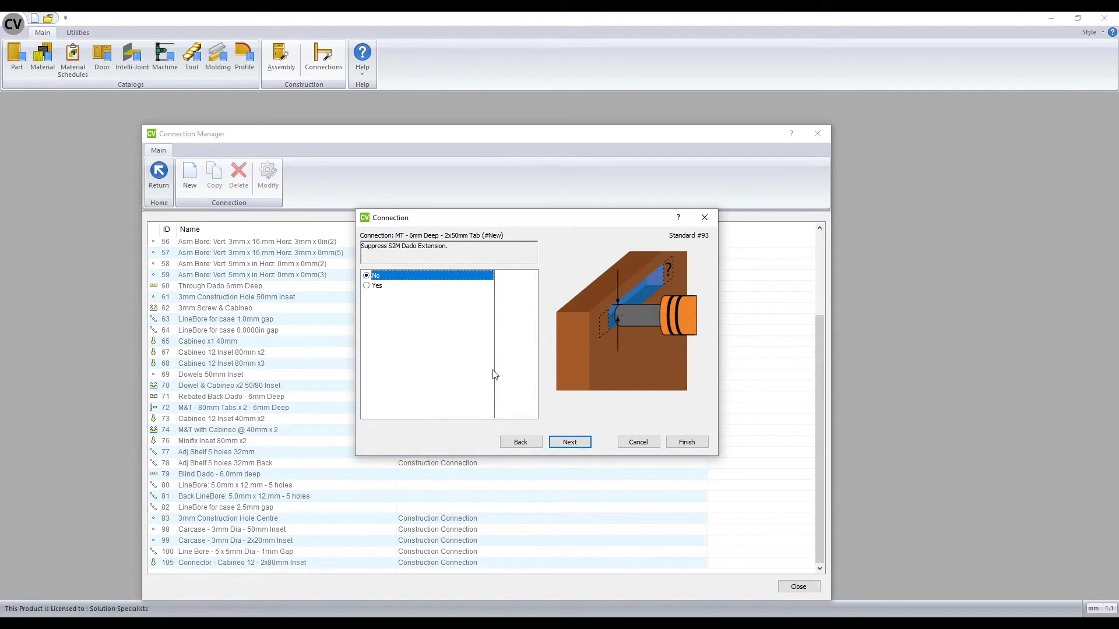
left_click(568, 444)
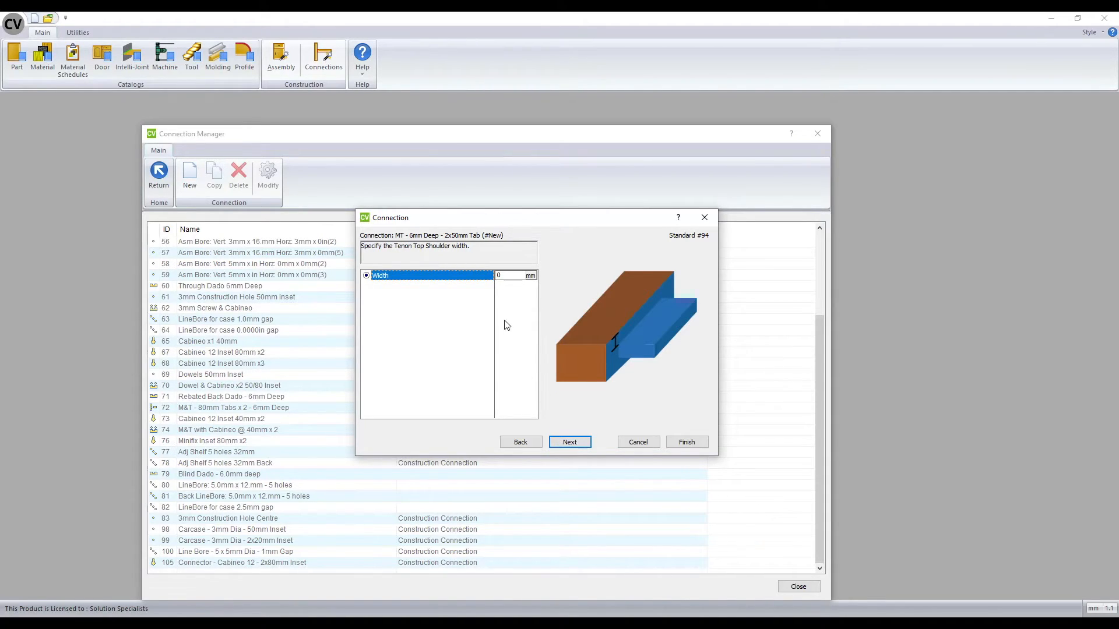
- Keep the tenon top shoulder width at 0 mm and continue to the front shoulder width
left_click(502, 276)
double_click(502, 275)
left_click(572, 442)
left_click(568, 443)
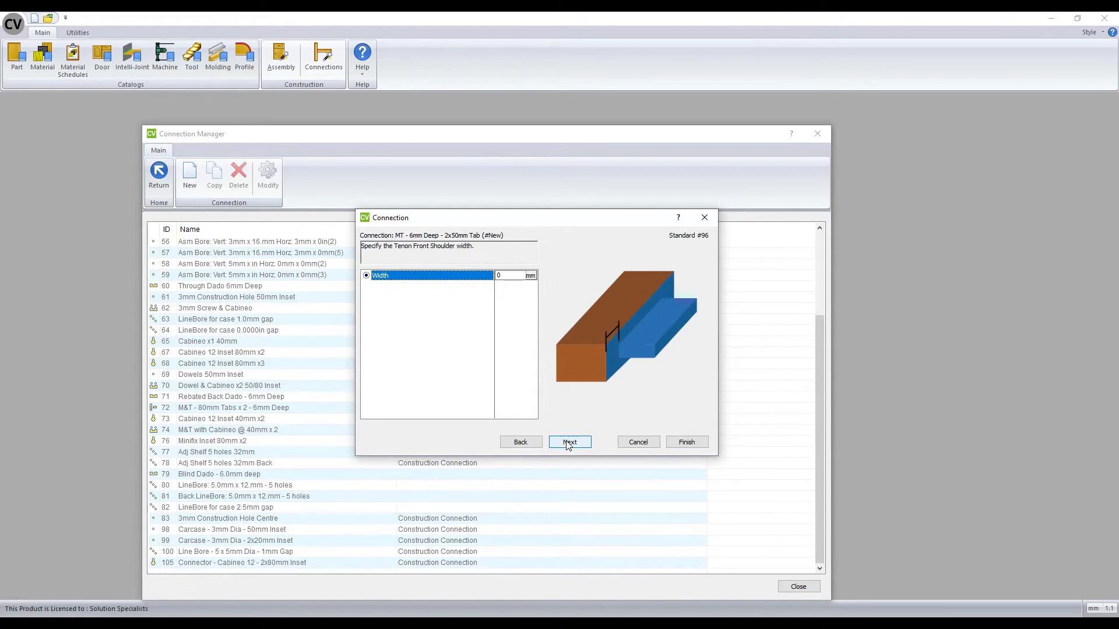
- Set the tenon front shoulder width to 50 mm and complete the rear shoulder width setting
left_click(498, 275)
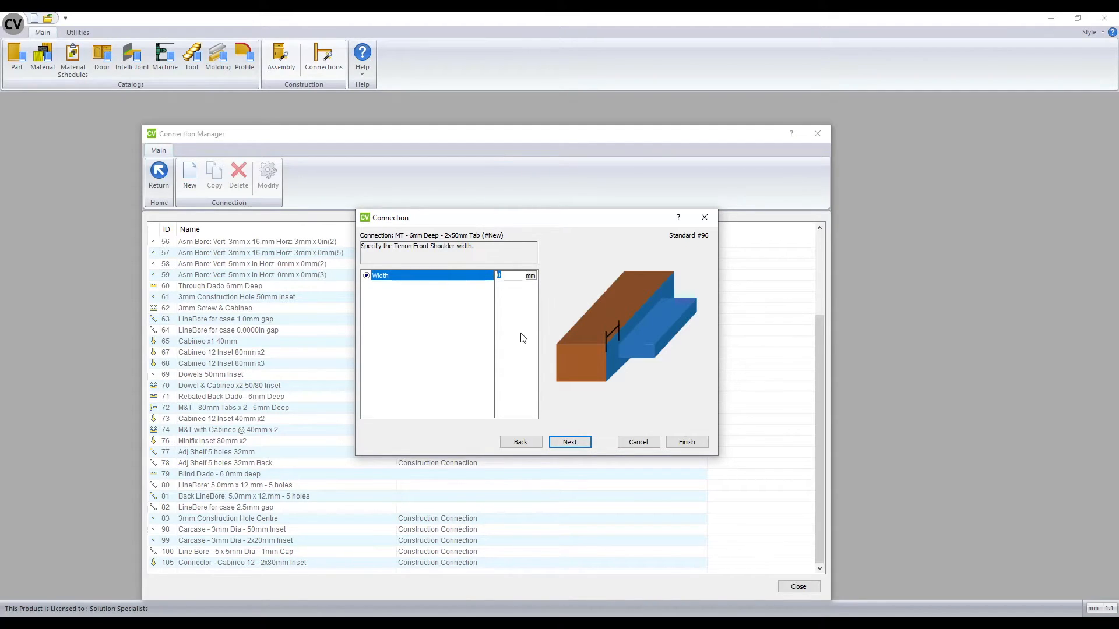
type("50")
left_click(567, 441)
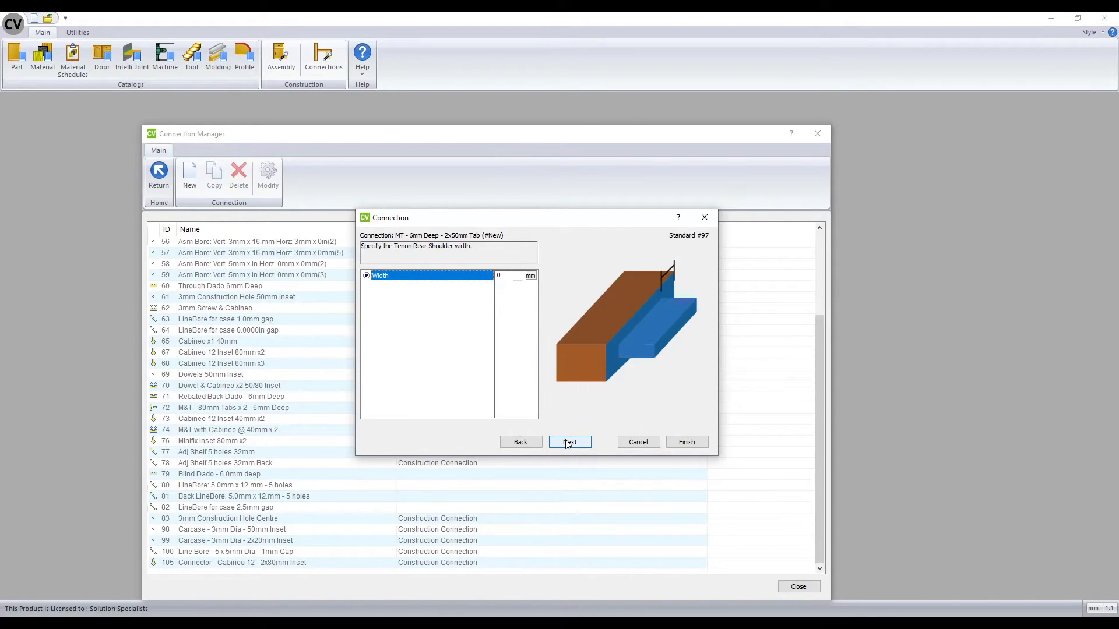
left_click(499, 275)
left_click(581, 444)
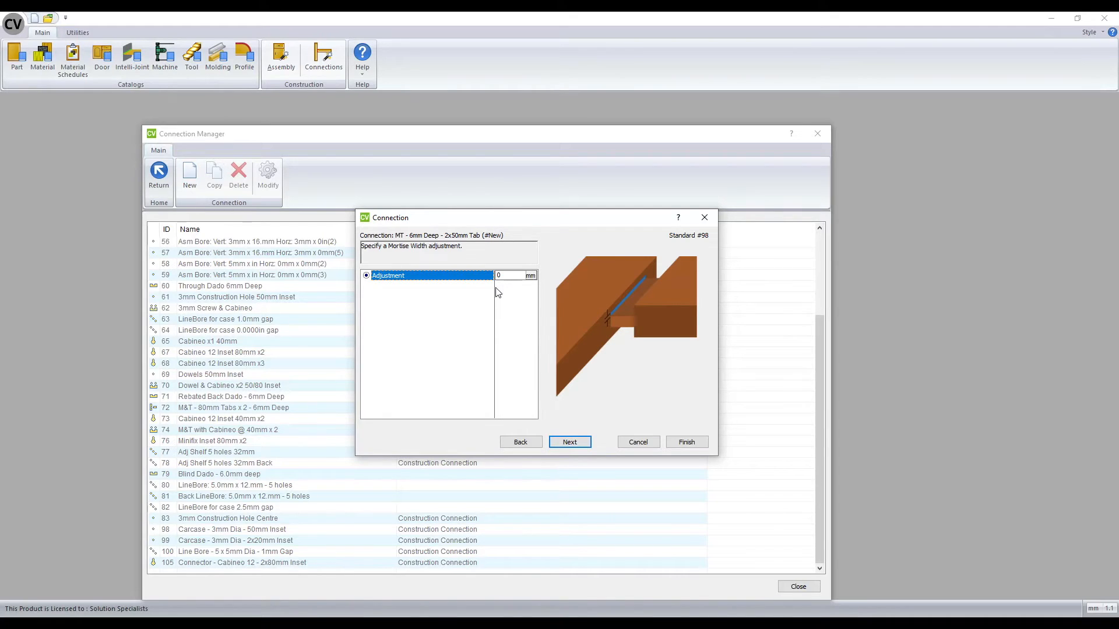
- Set the mortise width adjustment to 0.3 mm and the mortise adjustment after it to 1 mm
type(".3")
left_click(570, 442)
type("1")
left_click(566, 444)
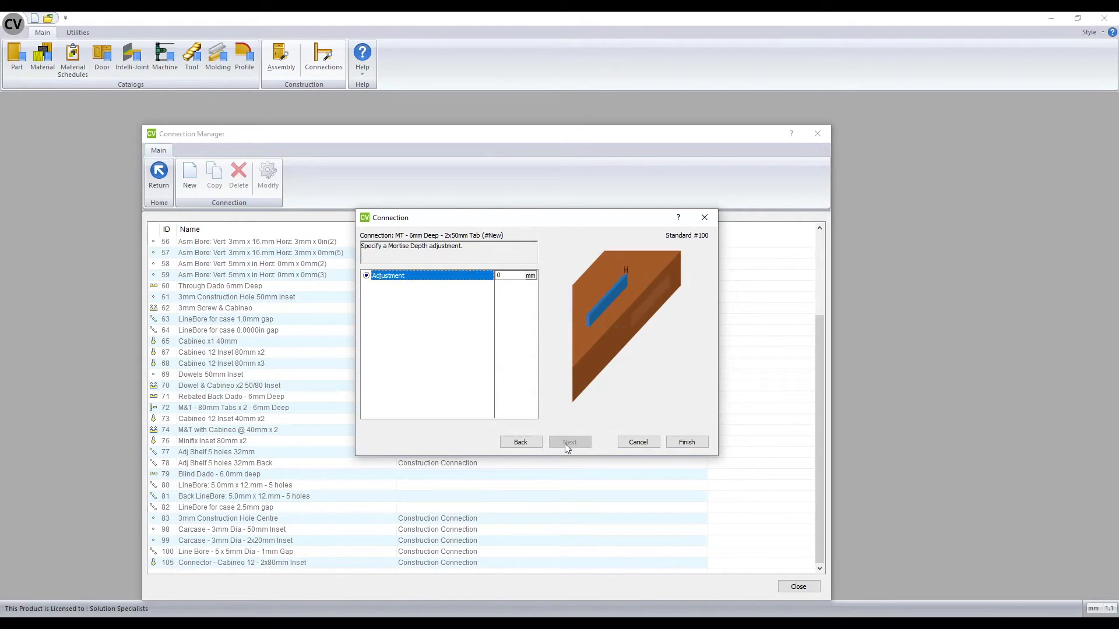
- Set the mortise depth adjustment to 0.5 mm and finish the mortise and tenon connection
left_click(507, 277)
type(".5")
left_click(673, 443)
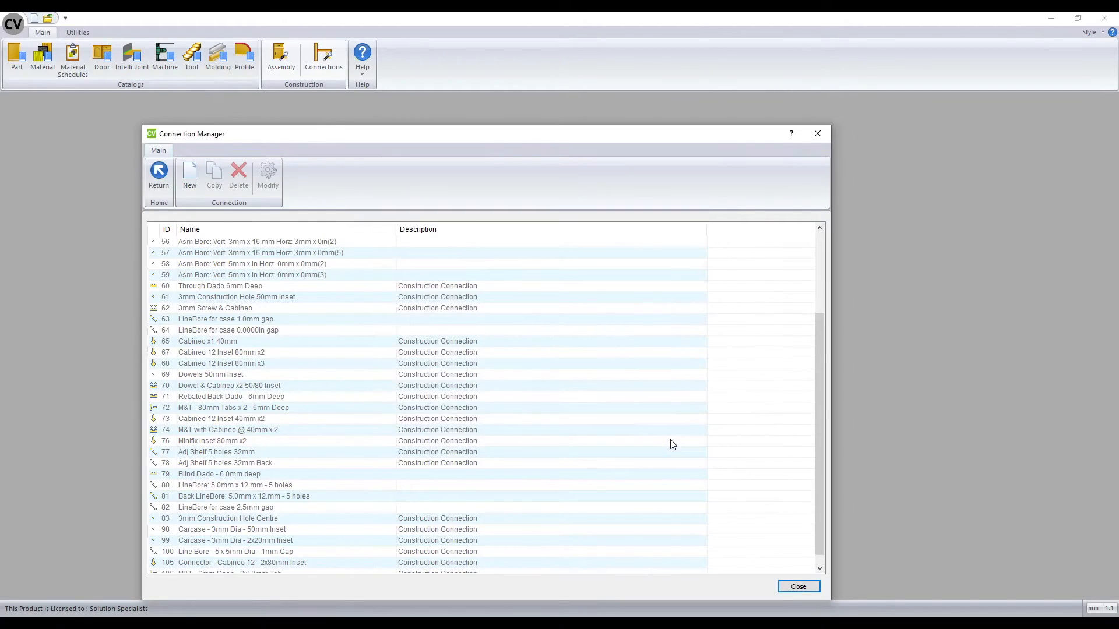
scroll(670, 443, "down", 1)
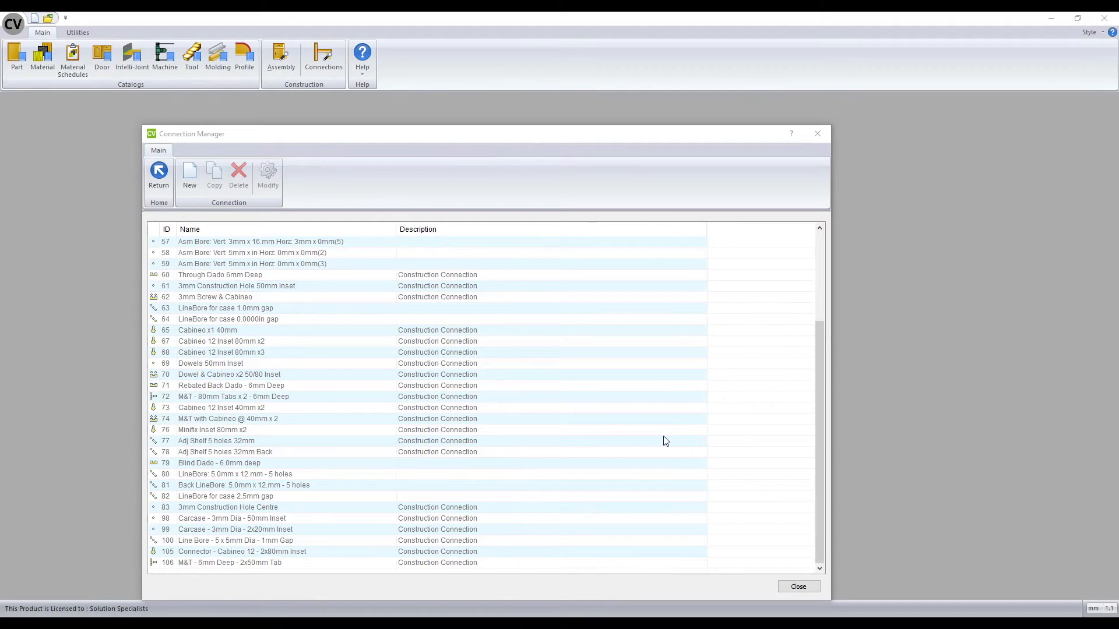
- Start a new Set connection named "Set - Screw 3mm Dia - 50mm Inset - Cabineo 2x80mm" and proceed to its member connections
left_click(194, 184)
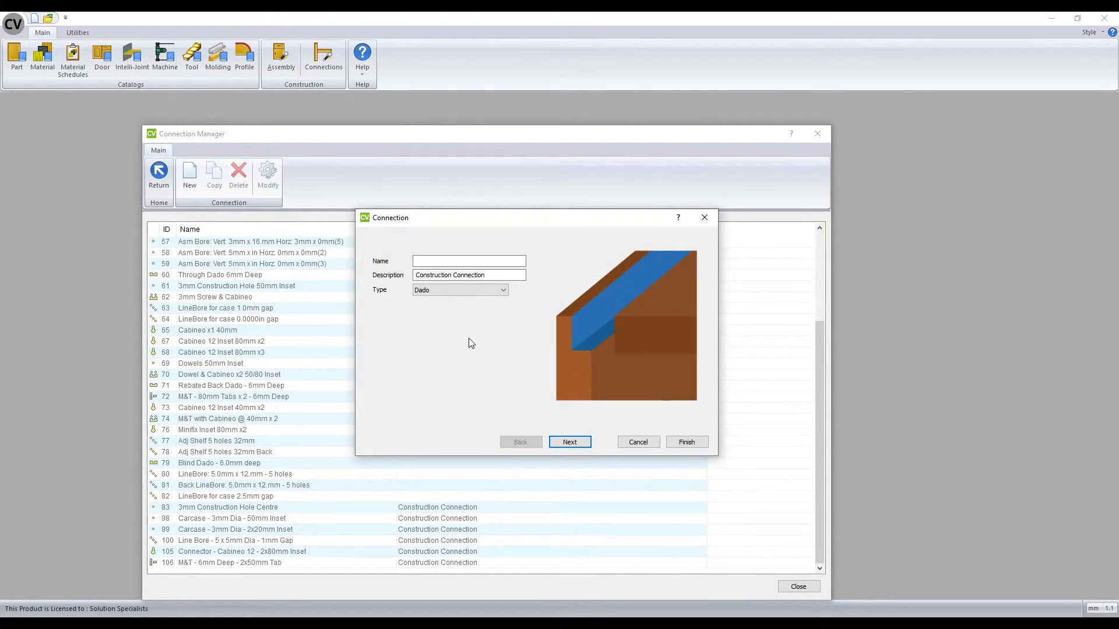
left_click(502, 290)
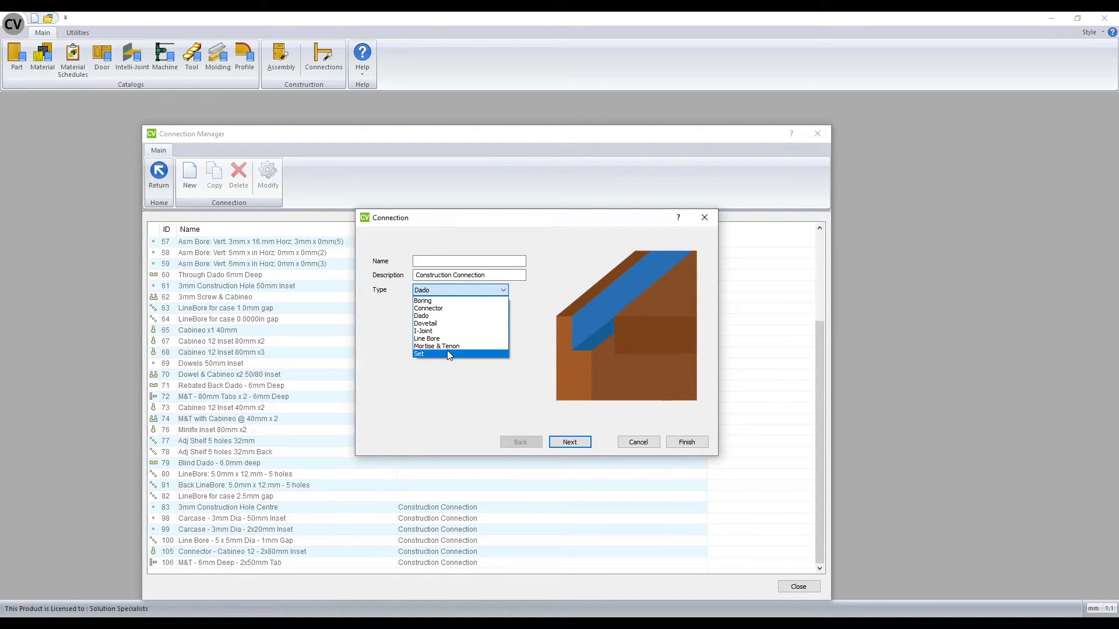
left_click(446, 354)
left_click(425, 260)
type("Set")
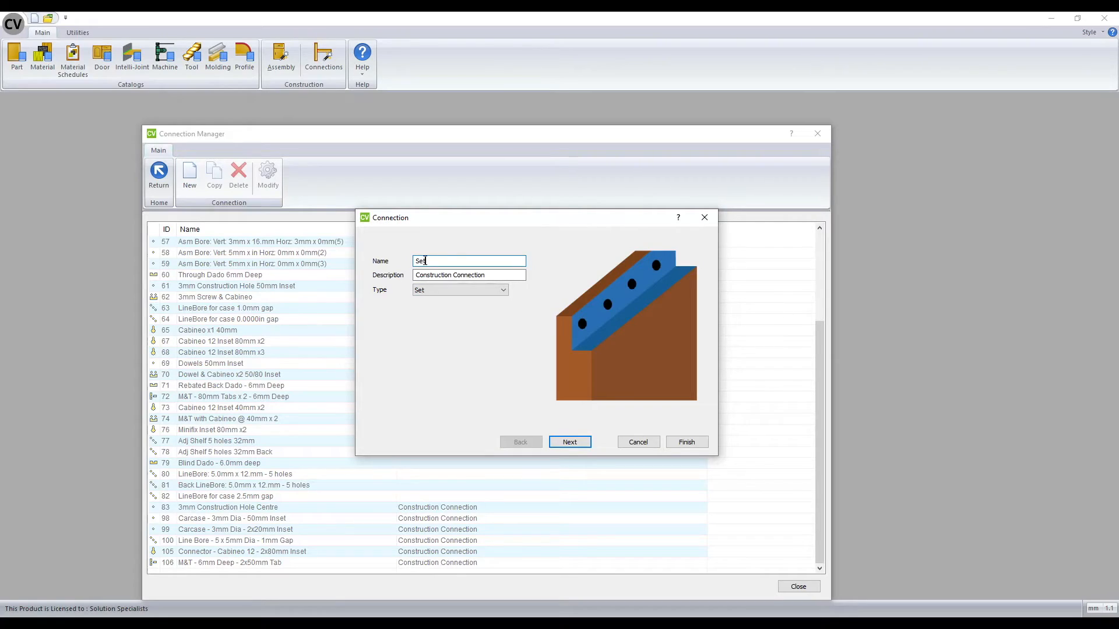
type(" - Screw")
type(" 3mm")
type(" Dia")
type(" - 50mm")
type(" Inse")
type("t - Cabineo")
type(" 2x80")
type("mm")
left_click(566, 442)
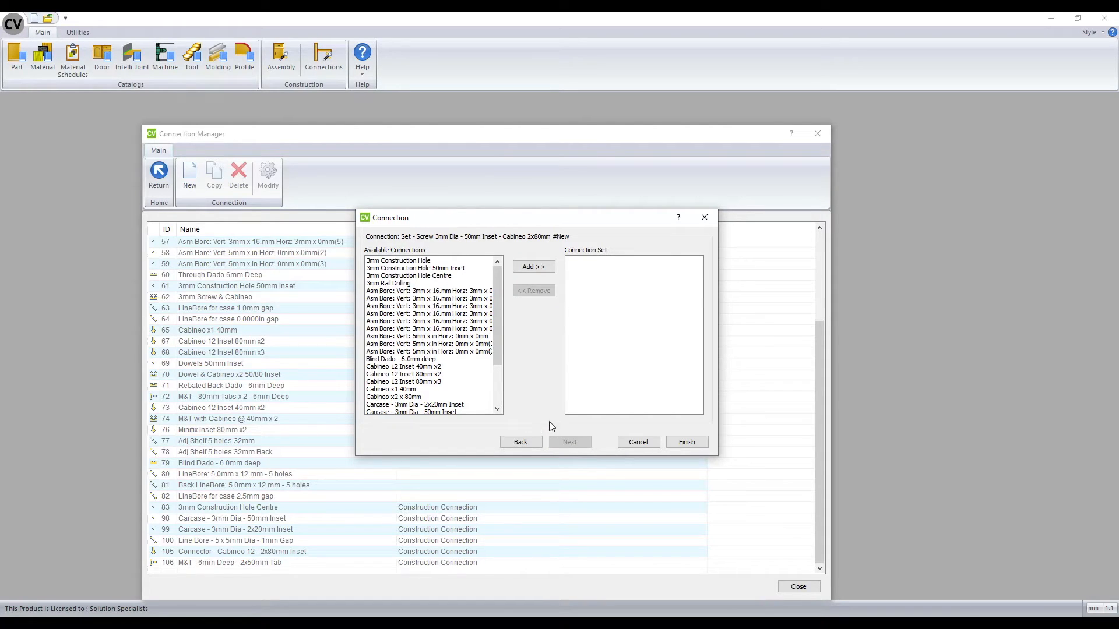
- Add "Carcase - 3mm Dia - 50mm Inset" and "Connector - Cabineo 12 - 2x80mm Inset" to the connection set and finish it
left_click_drag(496, 313, 499, 360)
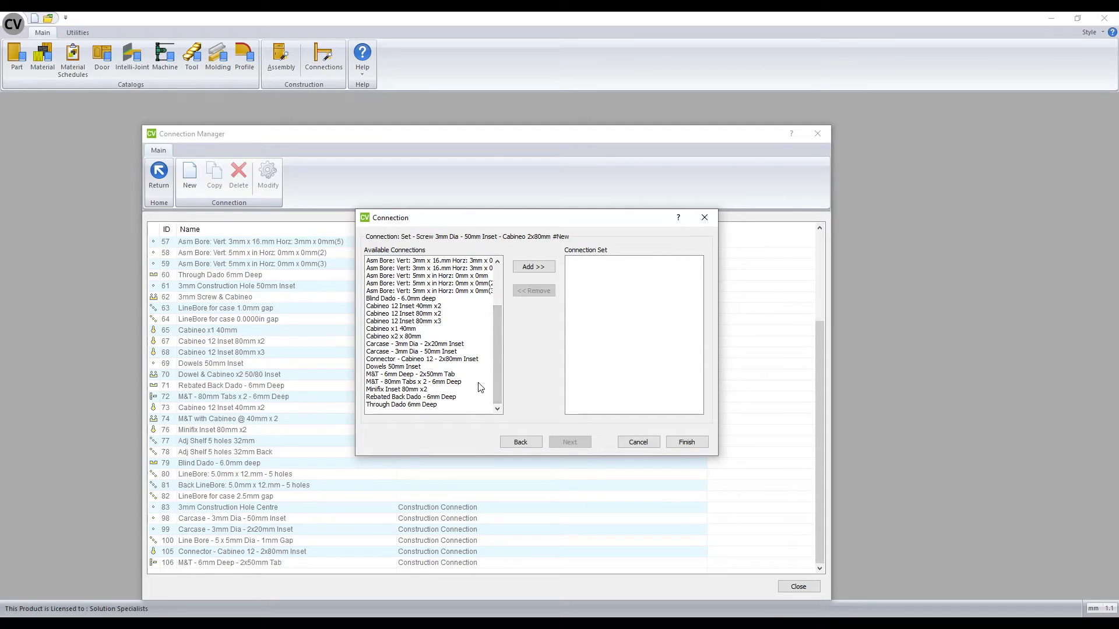
left_click(410, 352)
left_click(526, 268)
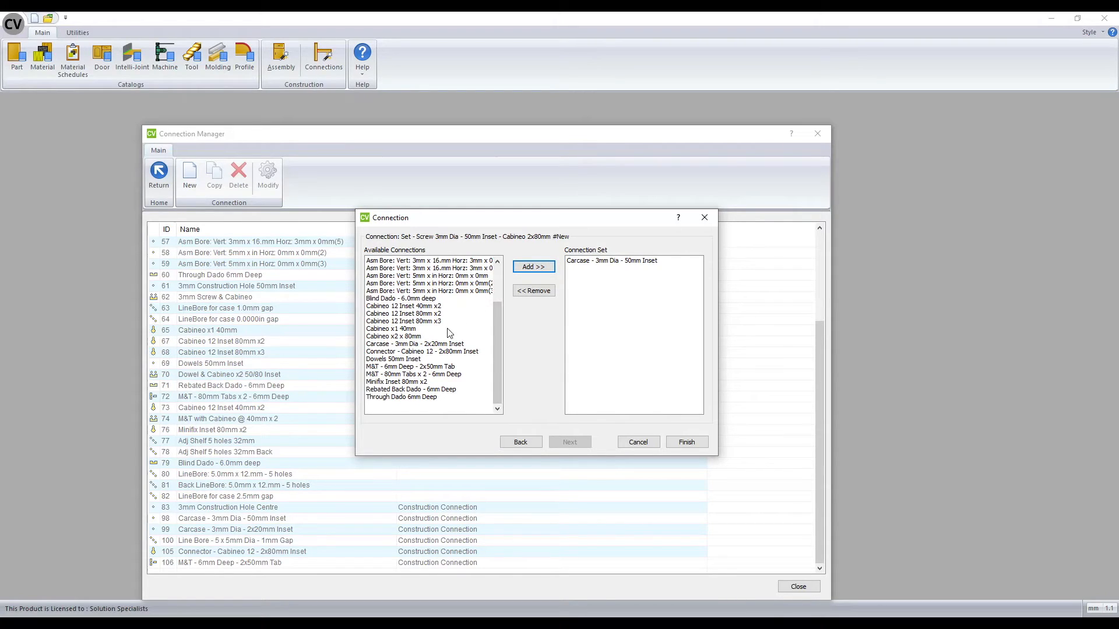
left_click(420, 352)
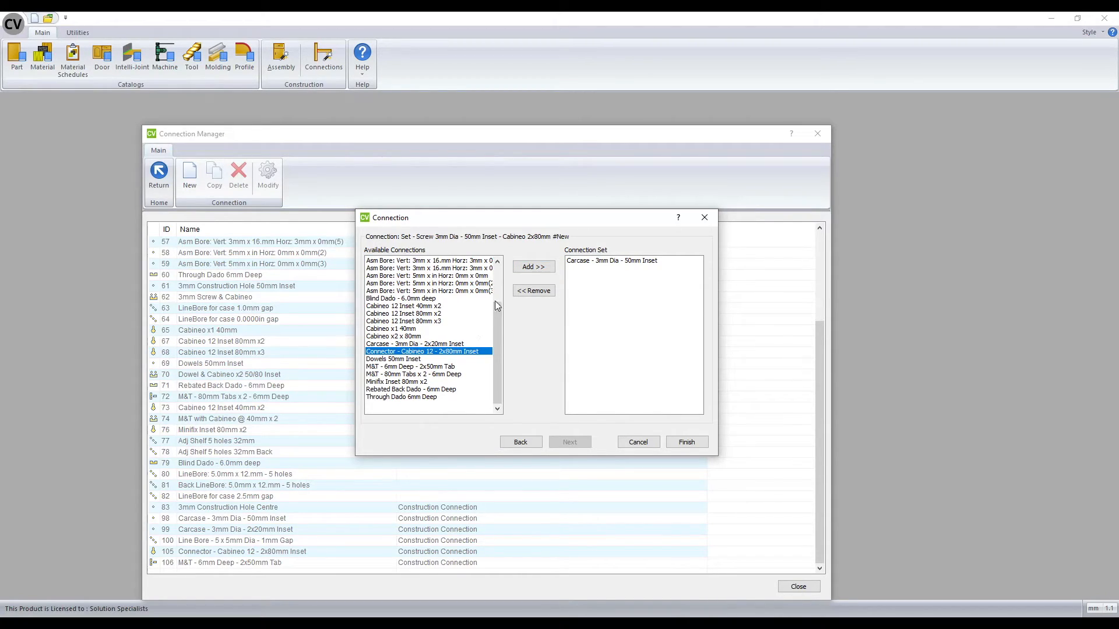
left_click(528, 268)
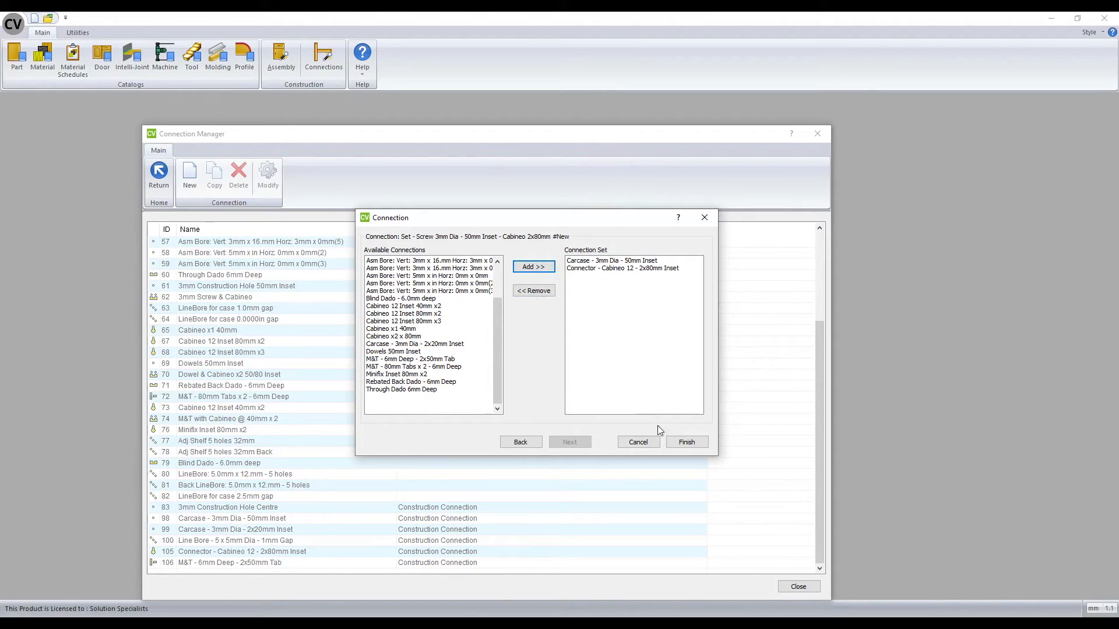
left_click(687, 443)
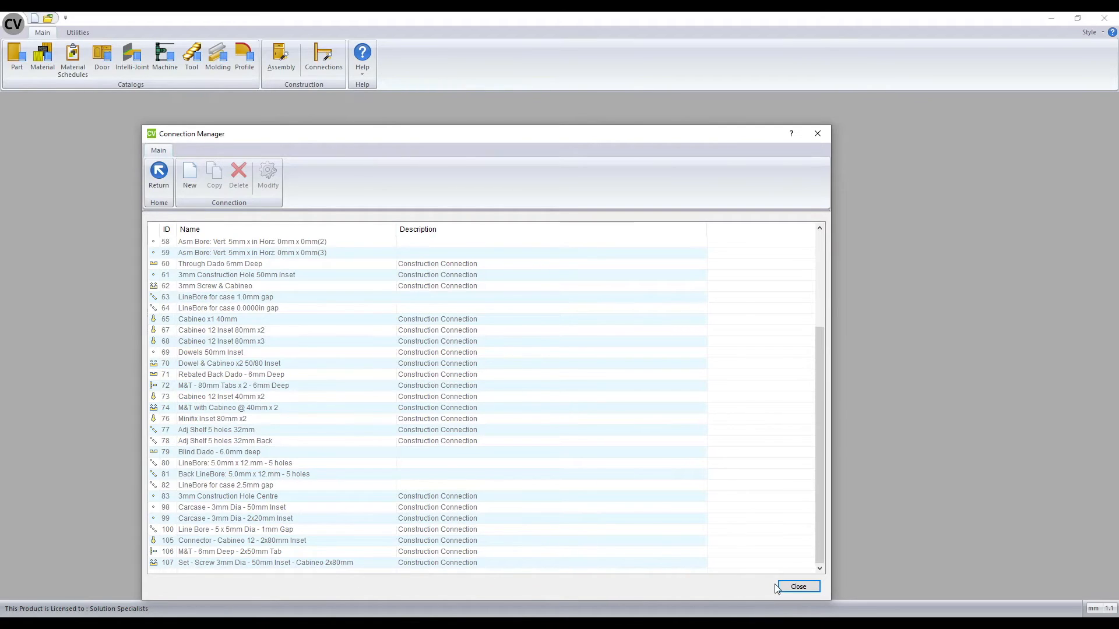
- Leave the Connection Manager and copy the Standard schedule in the Assembly Manager under the name "Connection Manager Examp..."
left_click(797, 587)
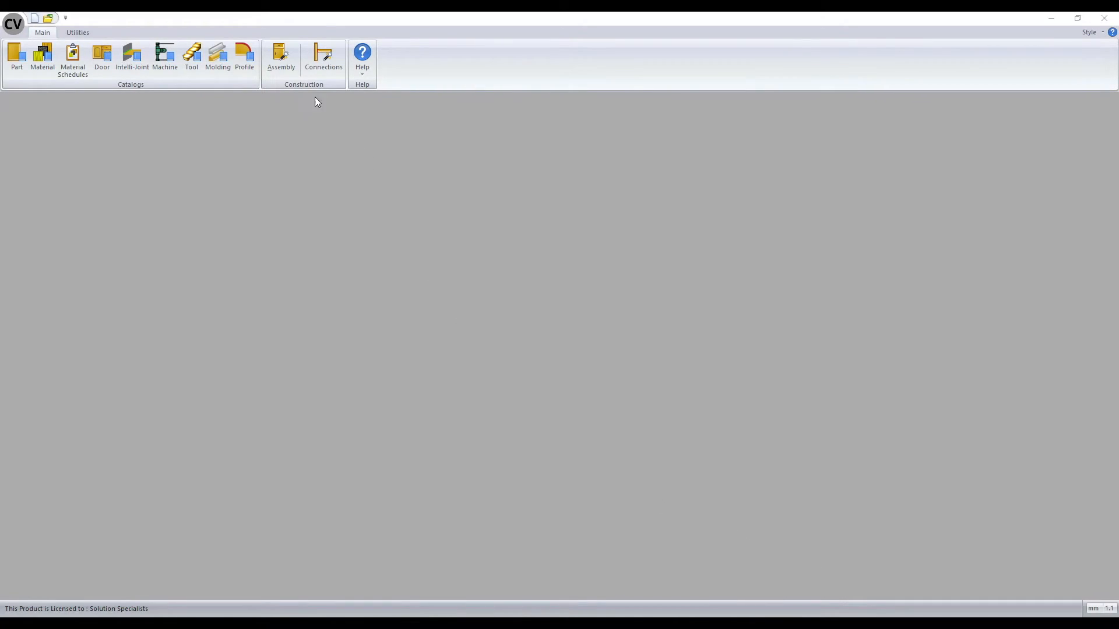
left_click(281, 60)
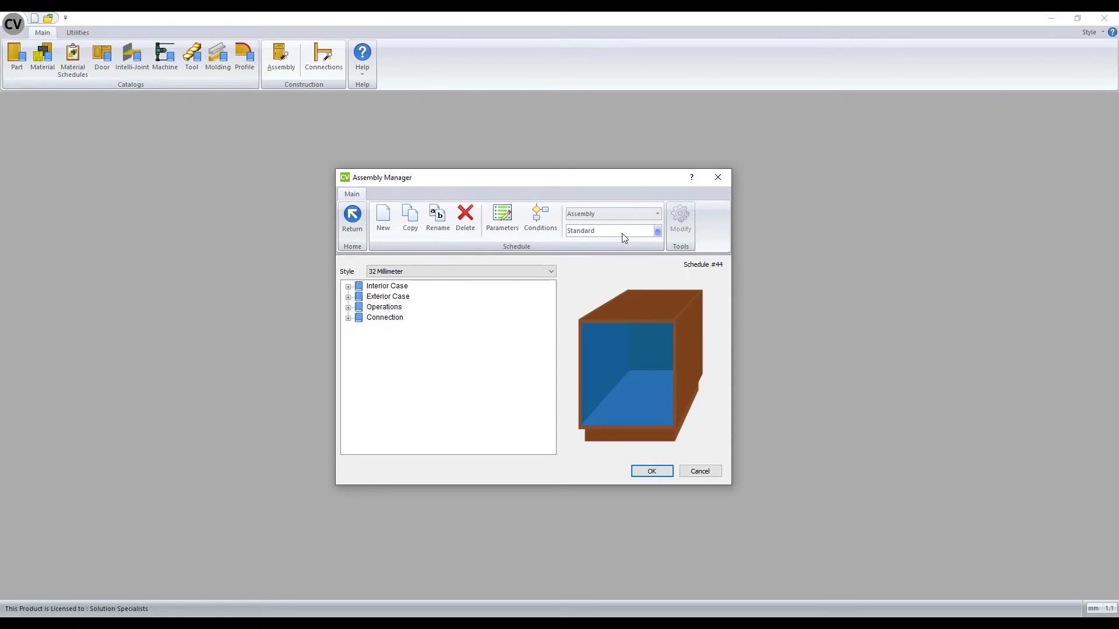
left_click(411, 217)
left_click_drag(548, 318, 333, 302)
type("Connection Mana")
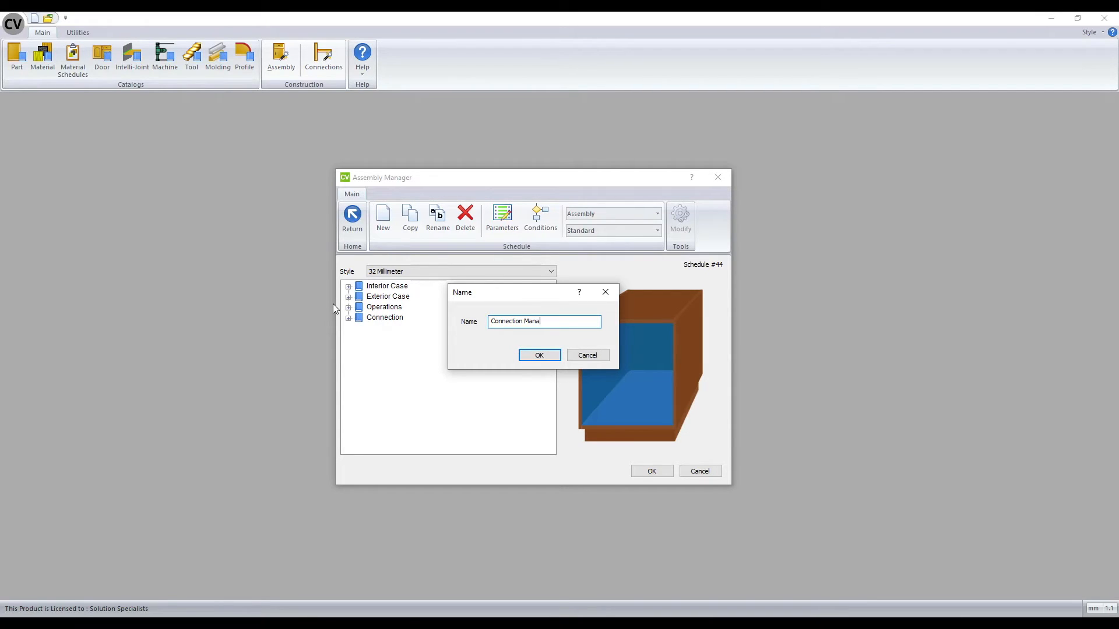
type("gerCourse")
key("Return")
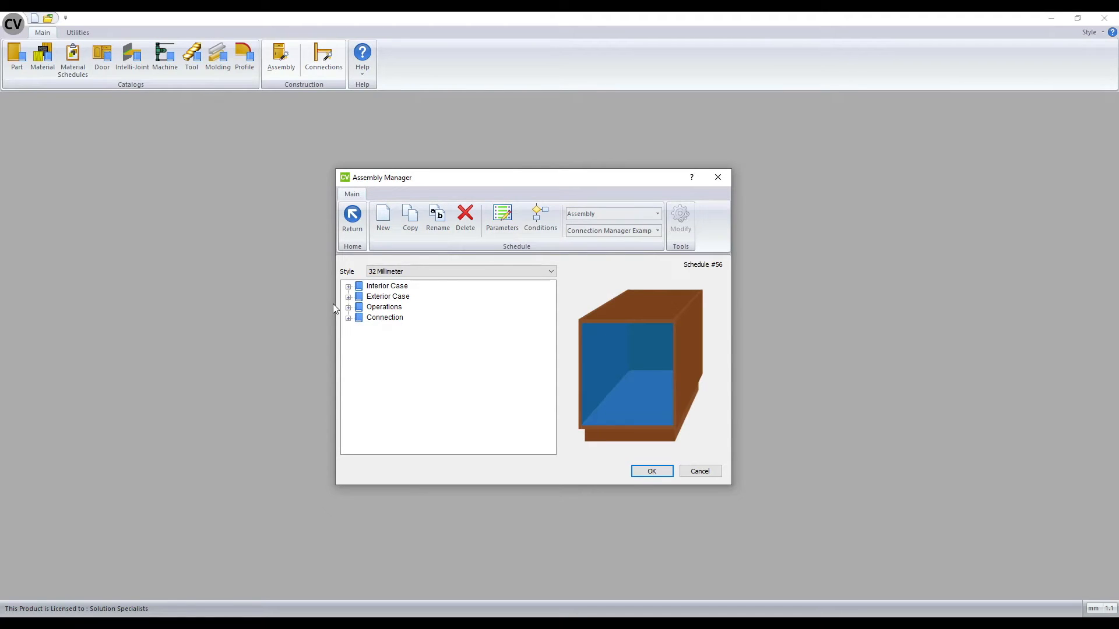
- Review the Interior Case, Exterior Case, Operations and Connection categories and the Interior Case parts, including Adjustable Shelf
left_click(374, 289)
left_click(374, 298)
left_click(375, 309)
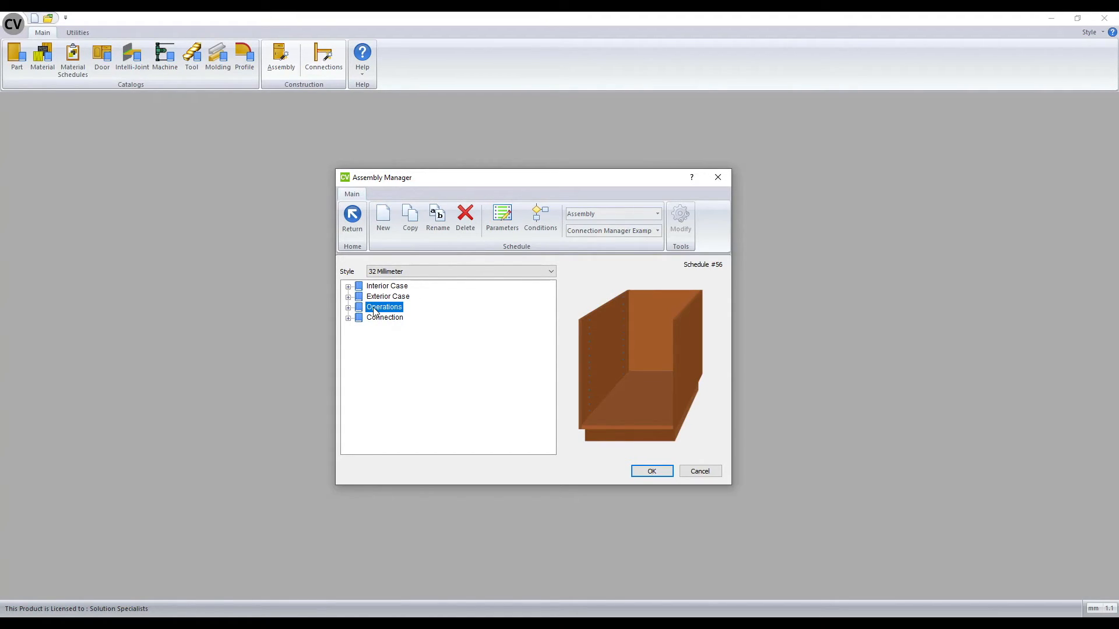
left_click(374, 322)
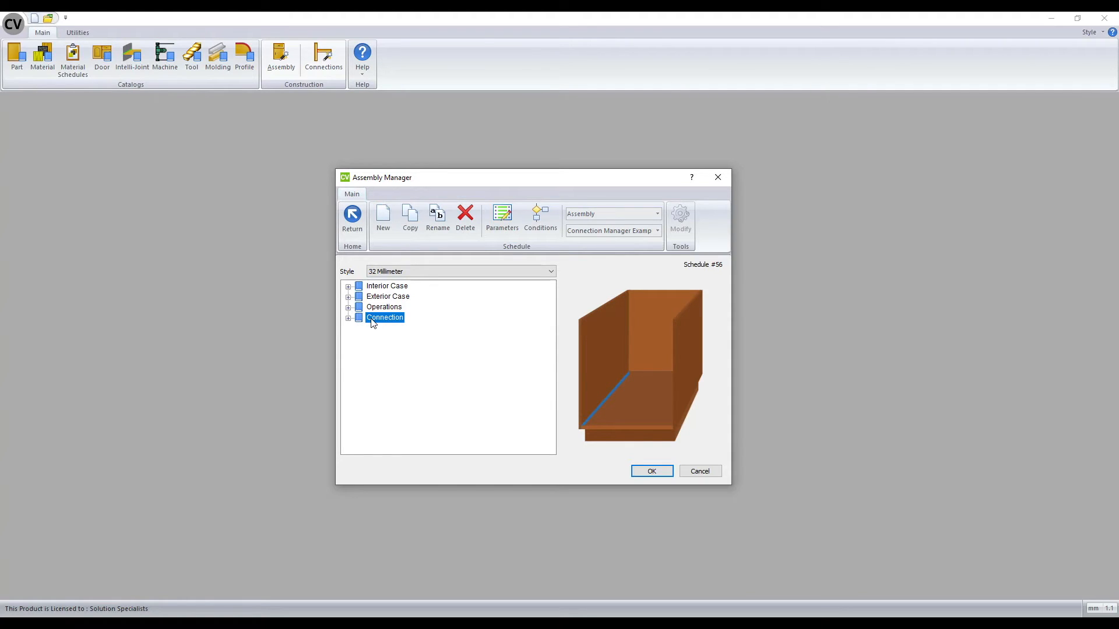
left_click(348, 286)
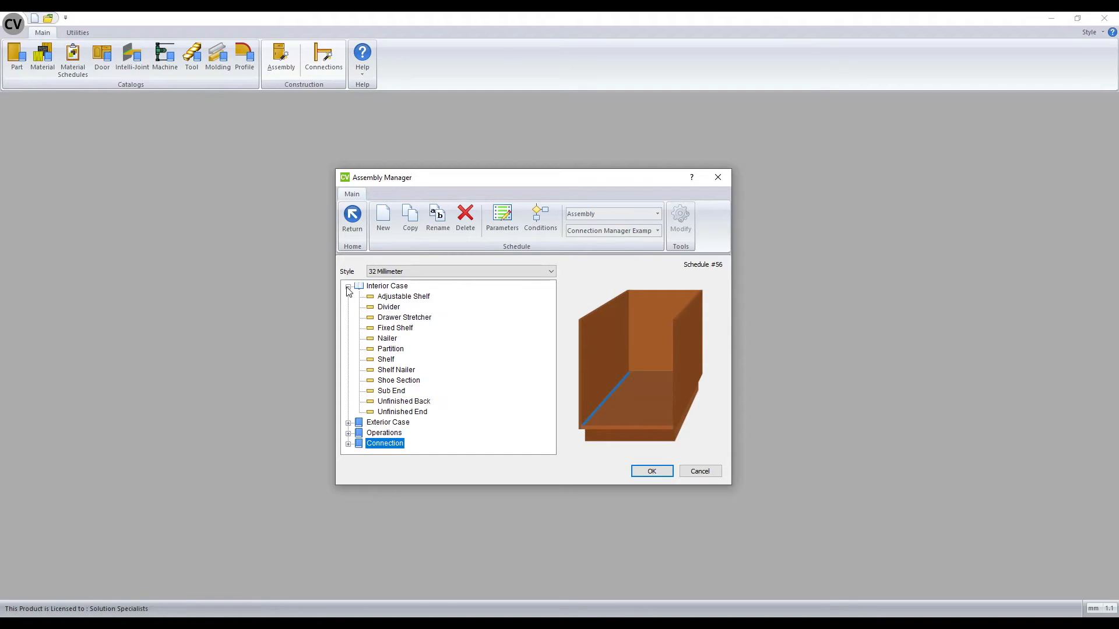
left_click(386, 298)
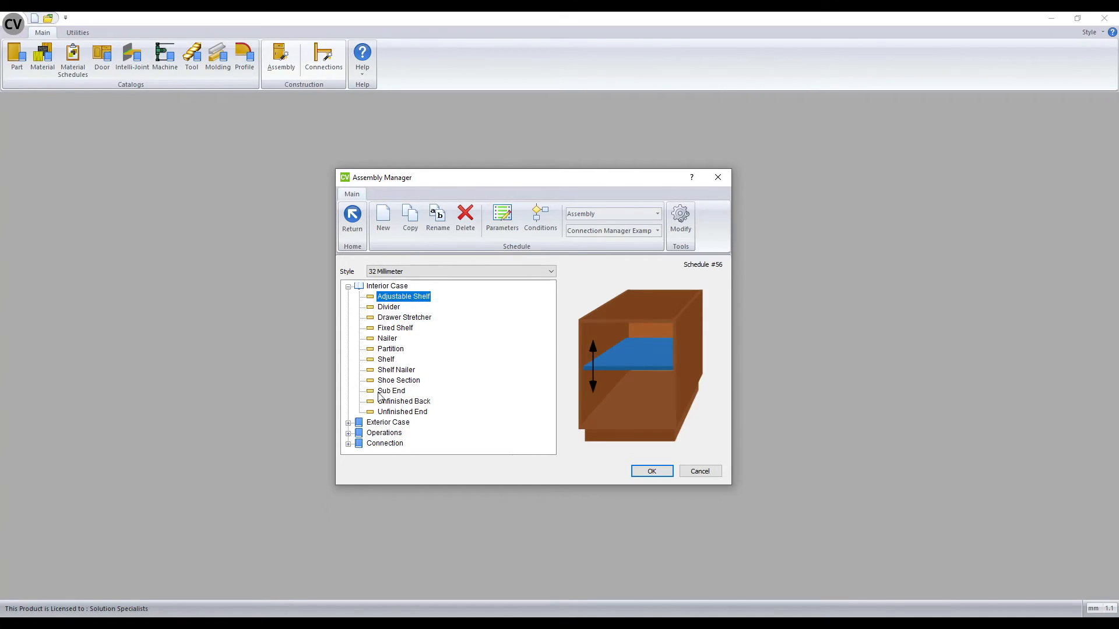
- Open the standards for the Top in the Connection category
left_click(348, 443)
left_click(384, 299)
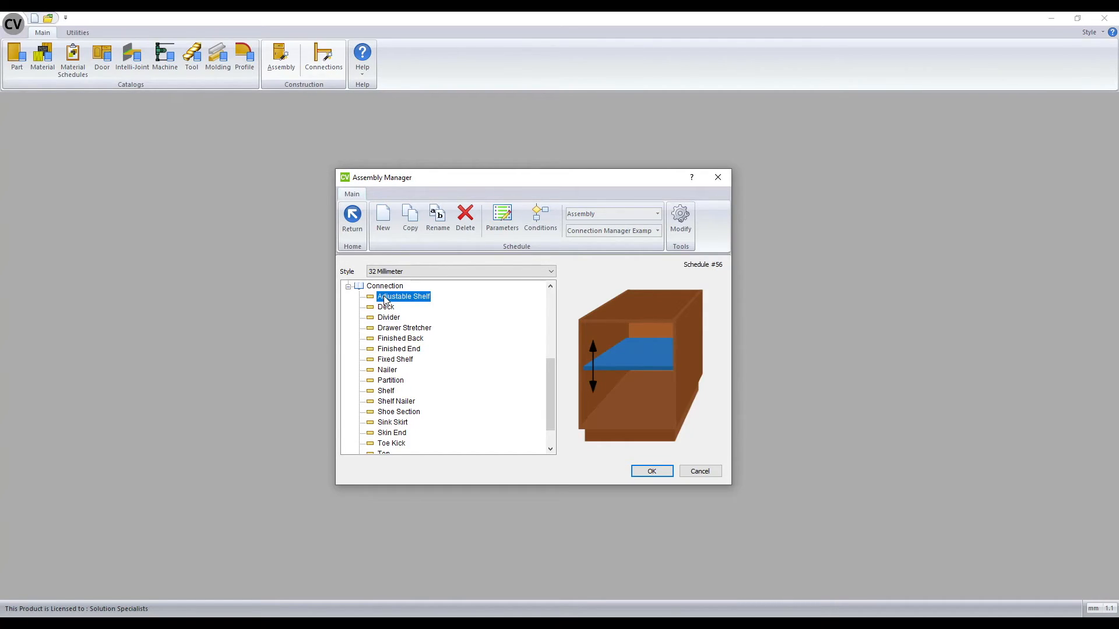
scroll(382, 425, "down", 1)
left_click(382, 423)
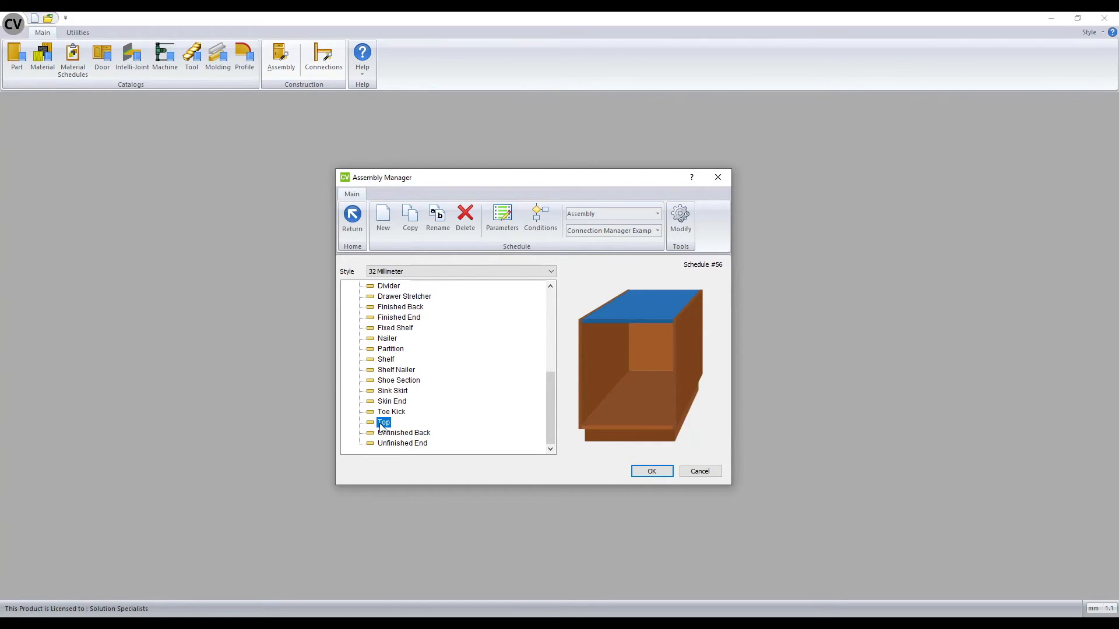
double_click(383, 422)
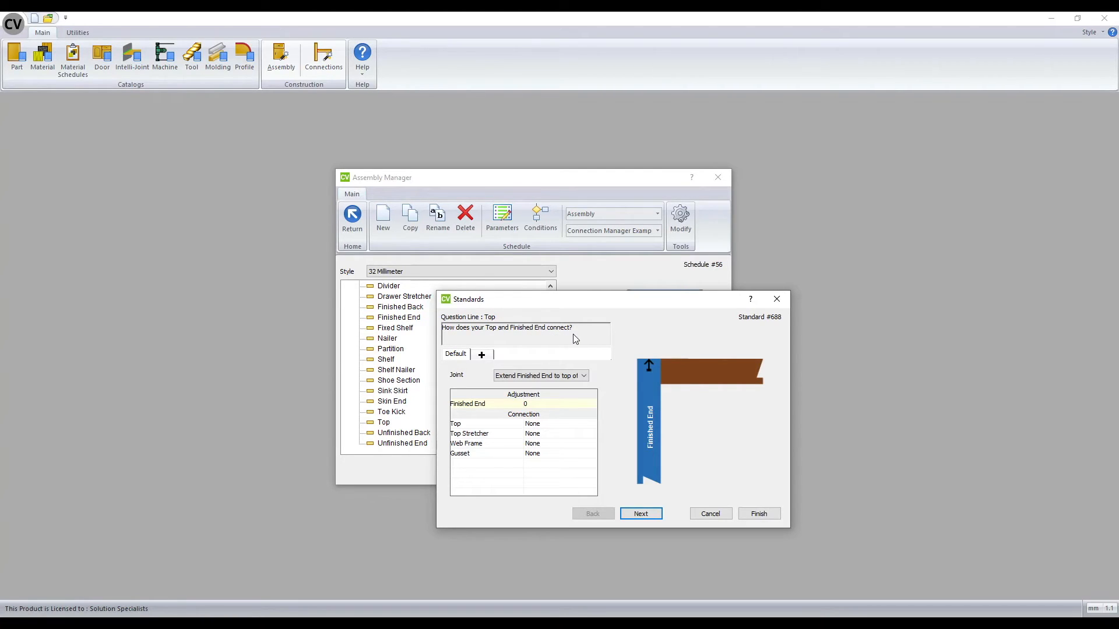
- Assign "Set - Screw 3mm Dia - 50mm Inset - Cabineo 2x80mm" as the Top's connection to the Finished End, then proceed to the Unfinished End question
left_click(583, 376)
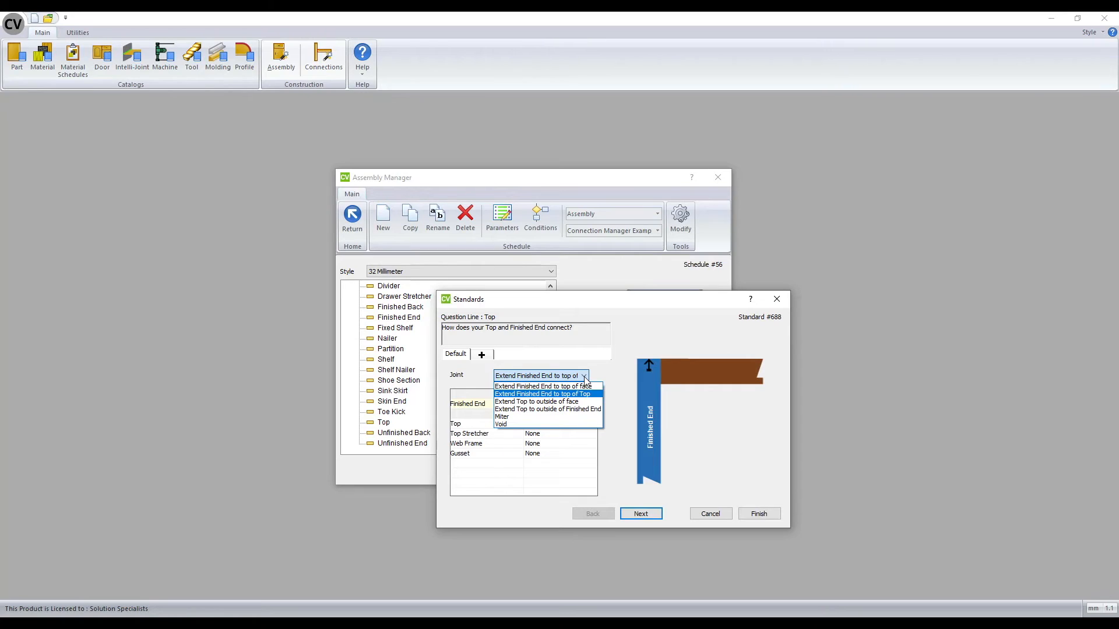
left_click(584, 376)
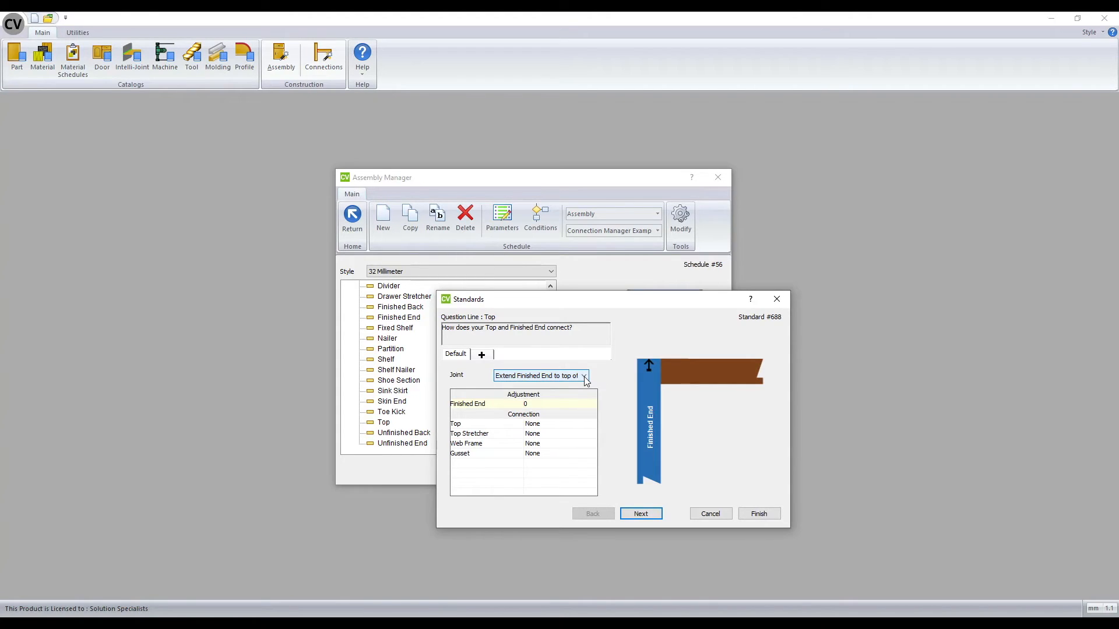
left_click(581, 427)
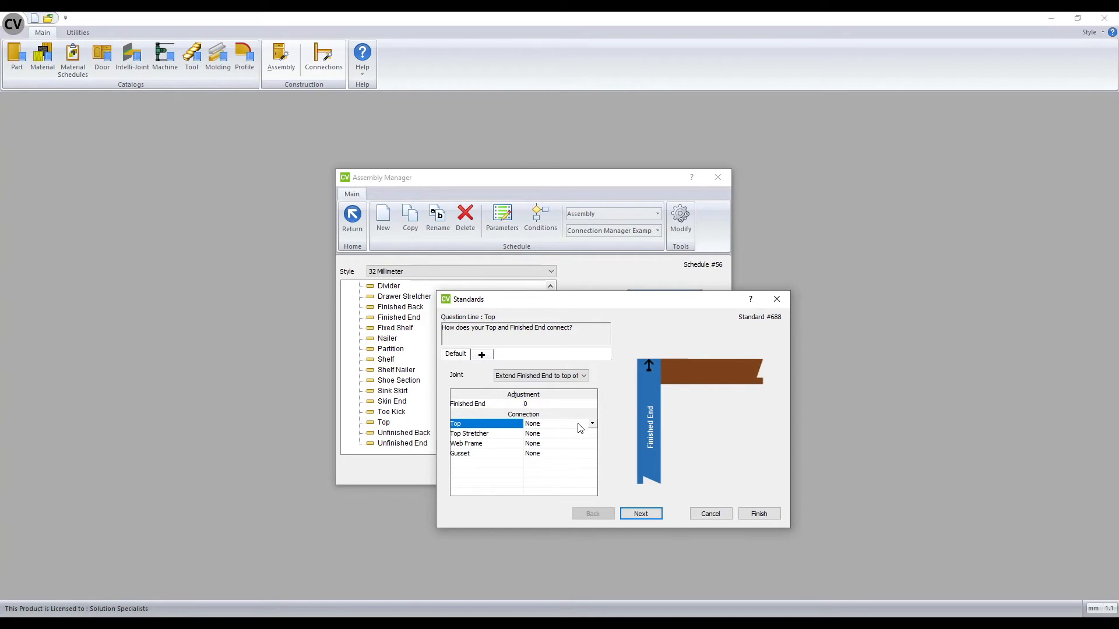
left_click(592, 424)
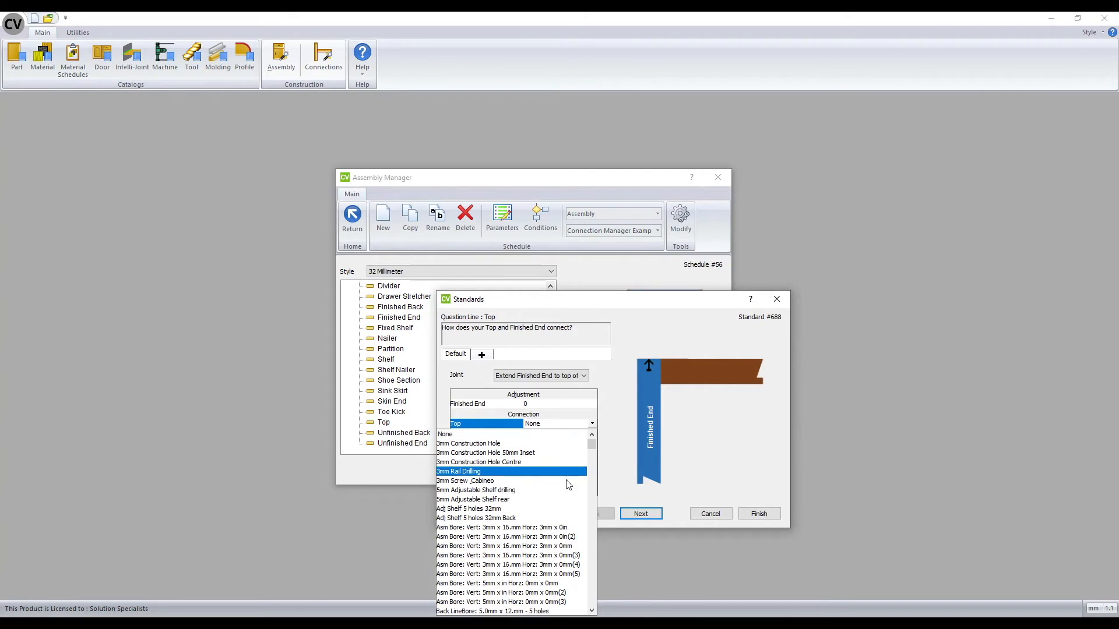
scroll(563, 501, "down", 3)
scroll(564, 501, "down", 5)
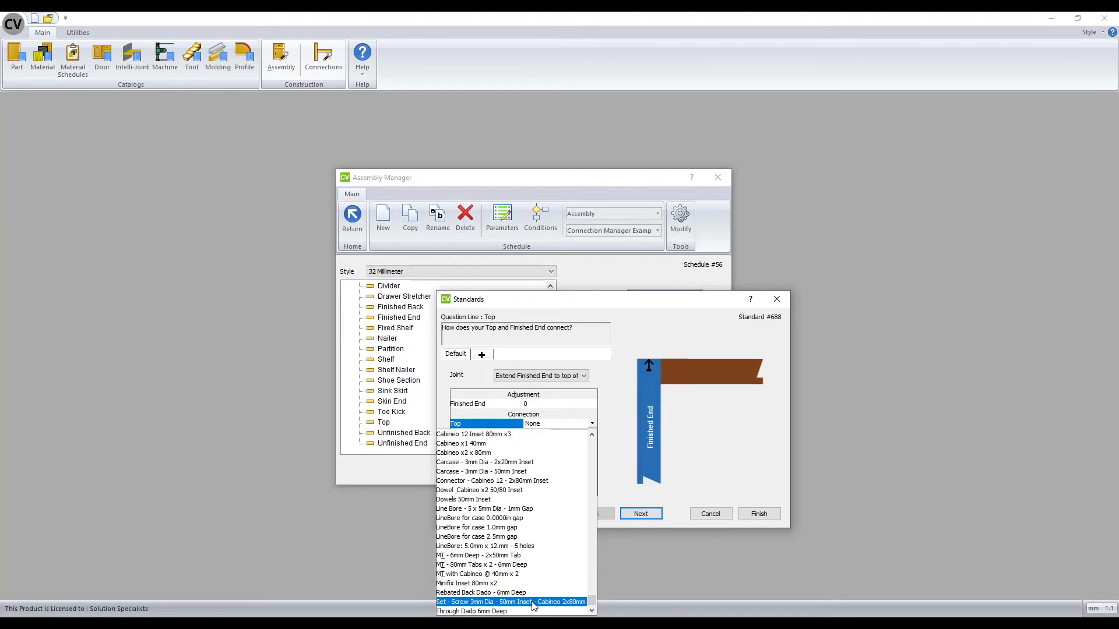
left_click(533, 602)
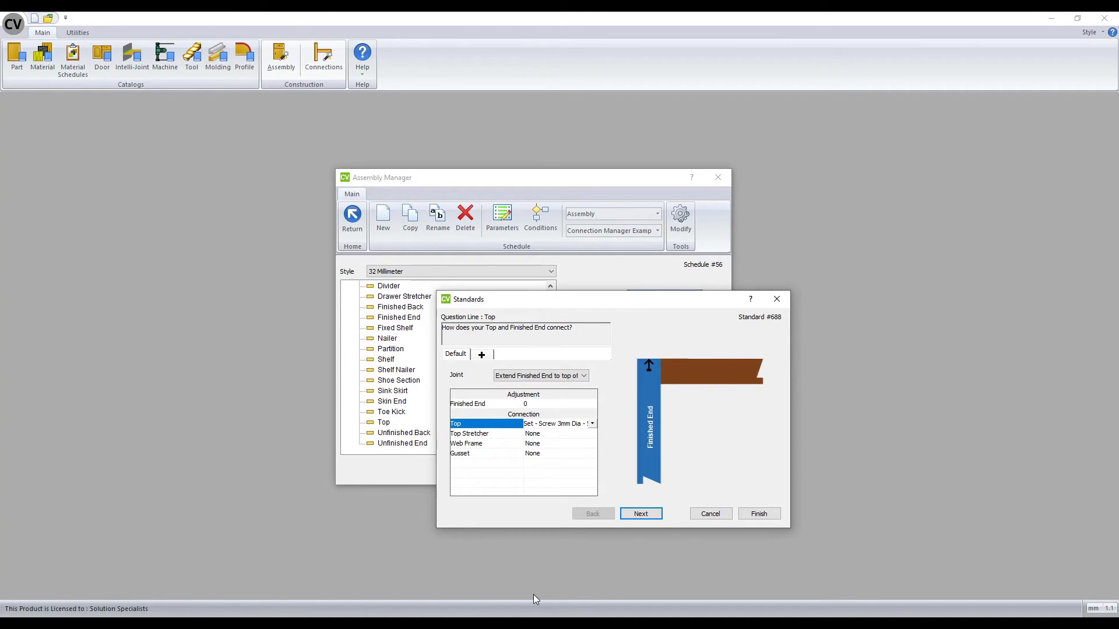
left_click(630, 518)
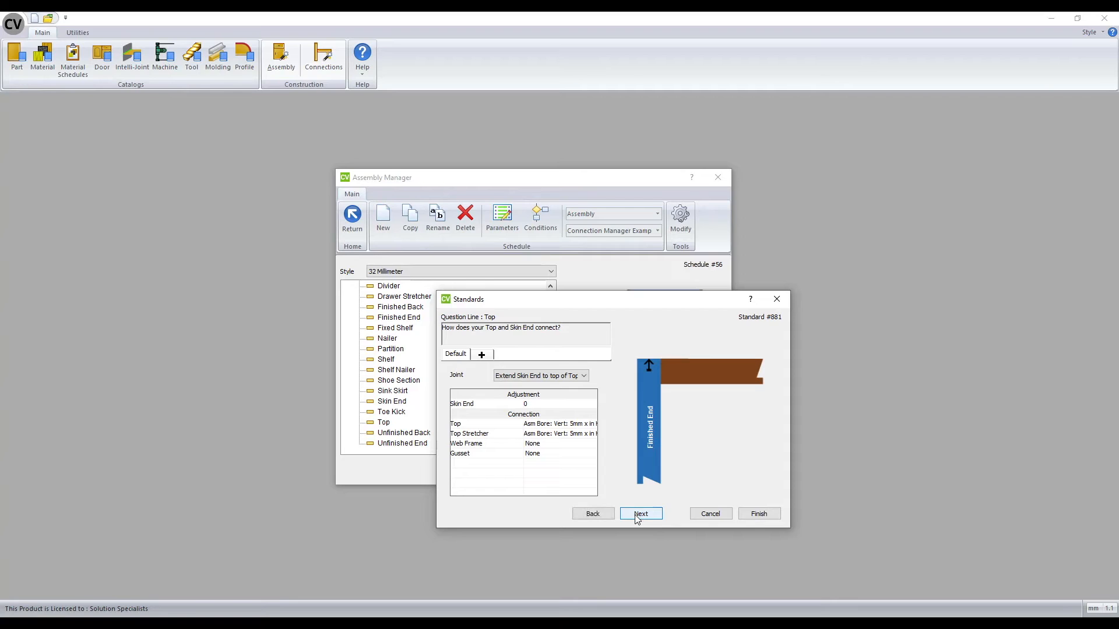
left_click(640, 517)
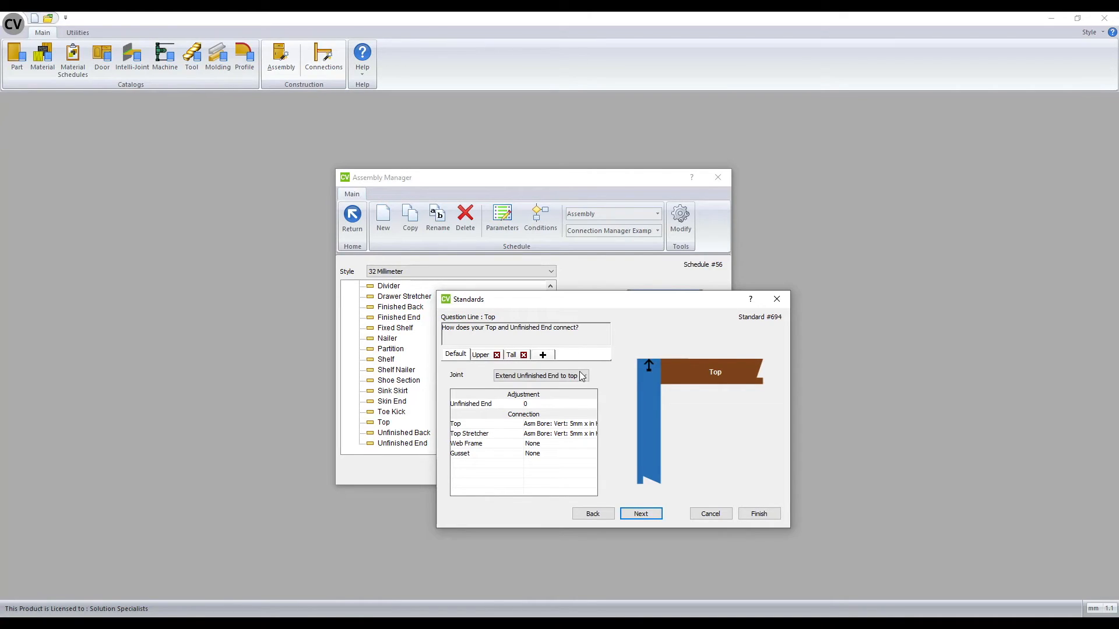
- Assign "Carcase - 3mm Dia - 50mm Inset" as the Top's connection to the Unfinished End
left_click(583, 424)
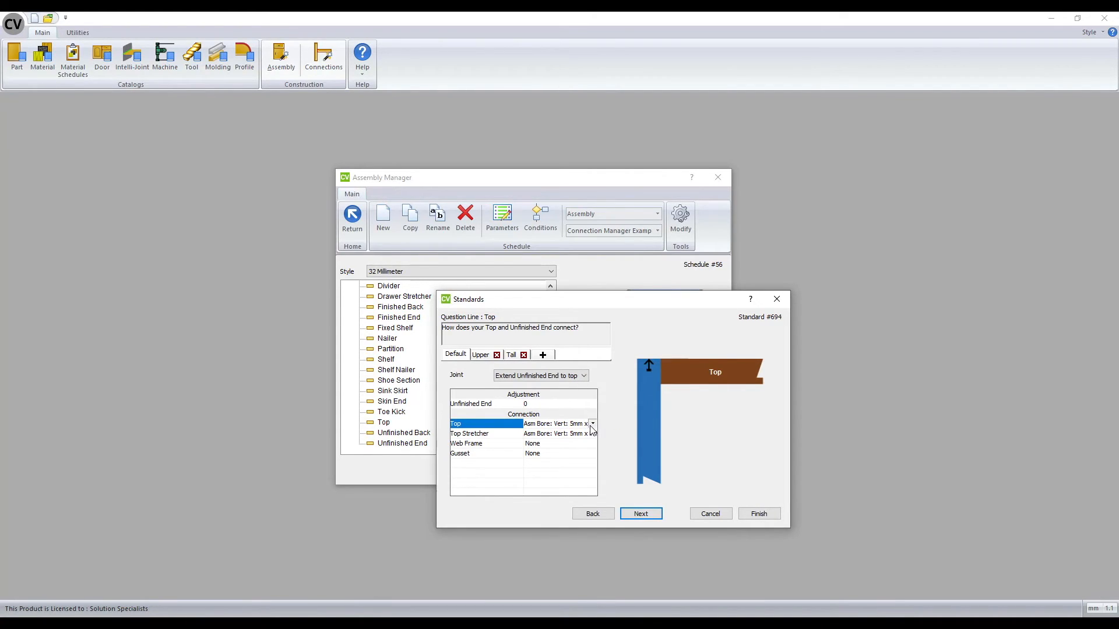
left_click(592, 424)
scroll(542, 525, "down", 5)
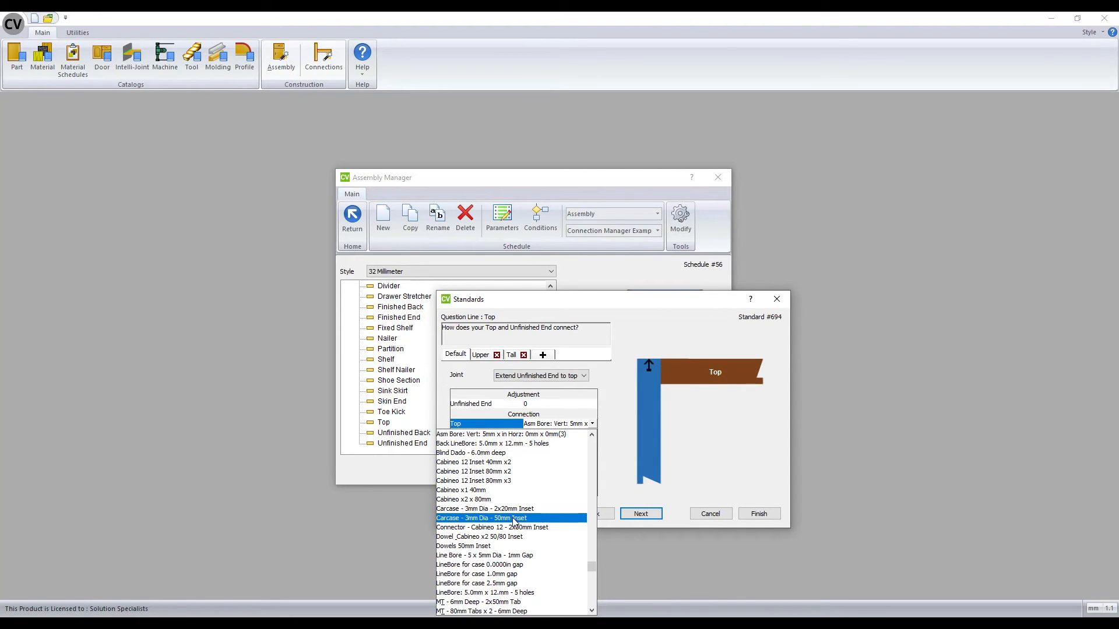
left_click(513, 518)
- Set the Top Stretcher's connection to the Unfinished End to "Carcase - 3mm Dia - 2x20mm Inset" and finish the Top standards
left_click(585, 434)
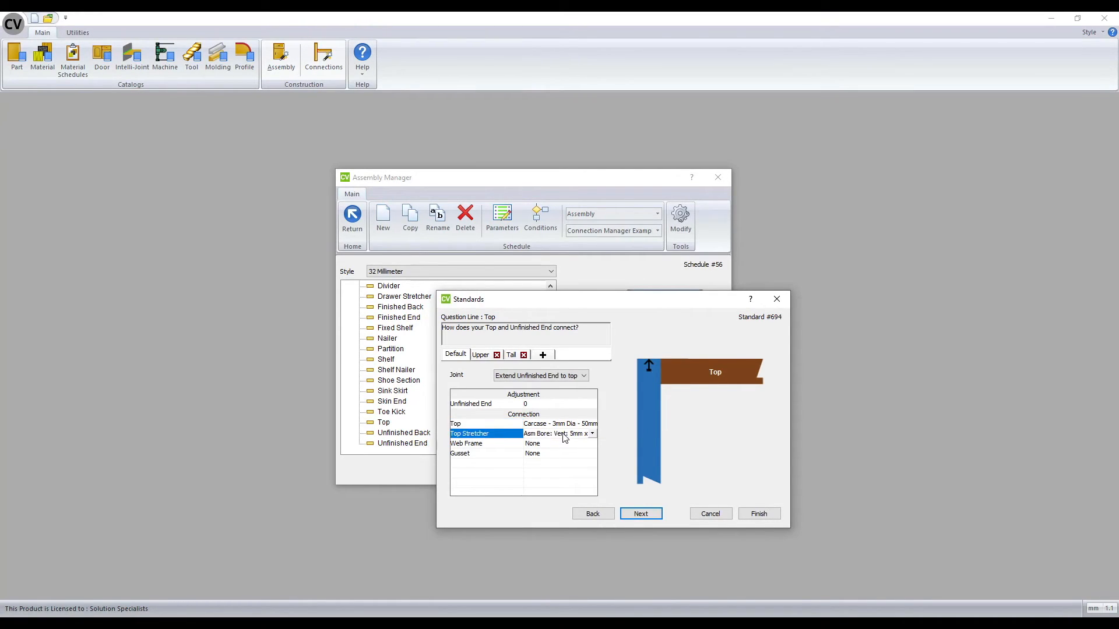
left_click(592, 434)
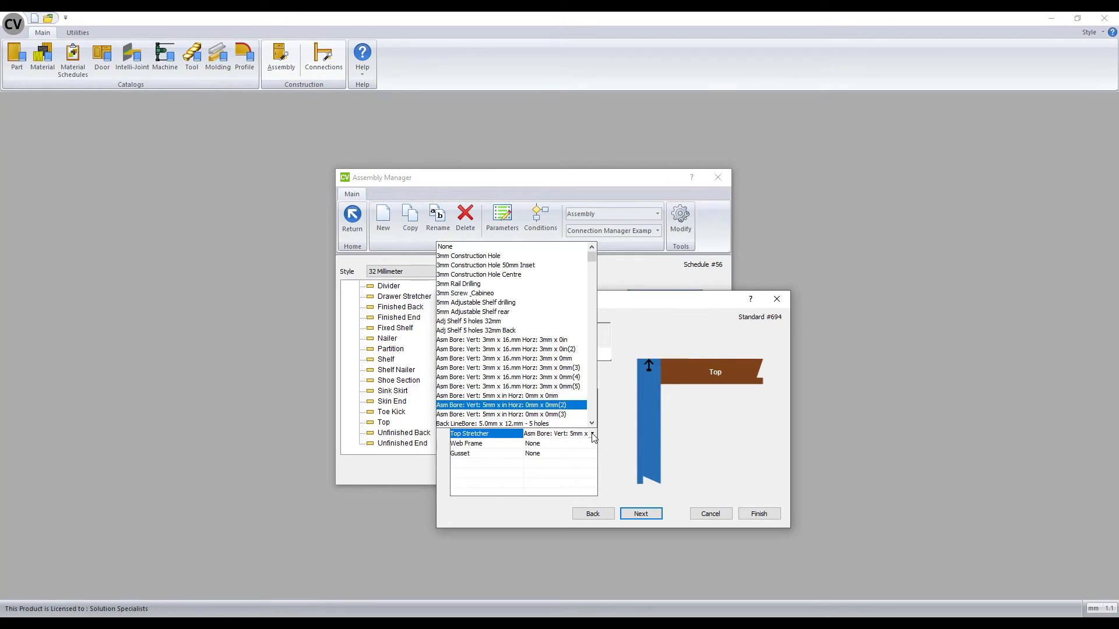
scroll(549, 411, "down", 6)
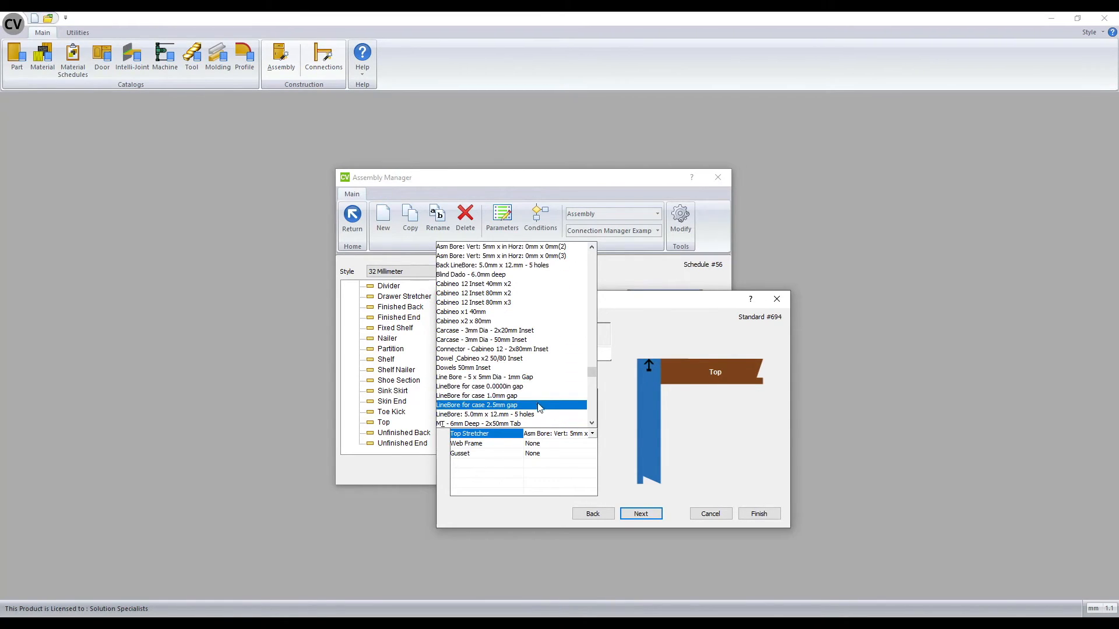
left_click(515, 331)
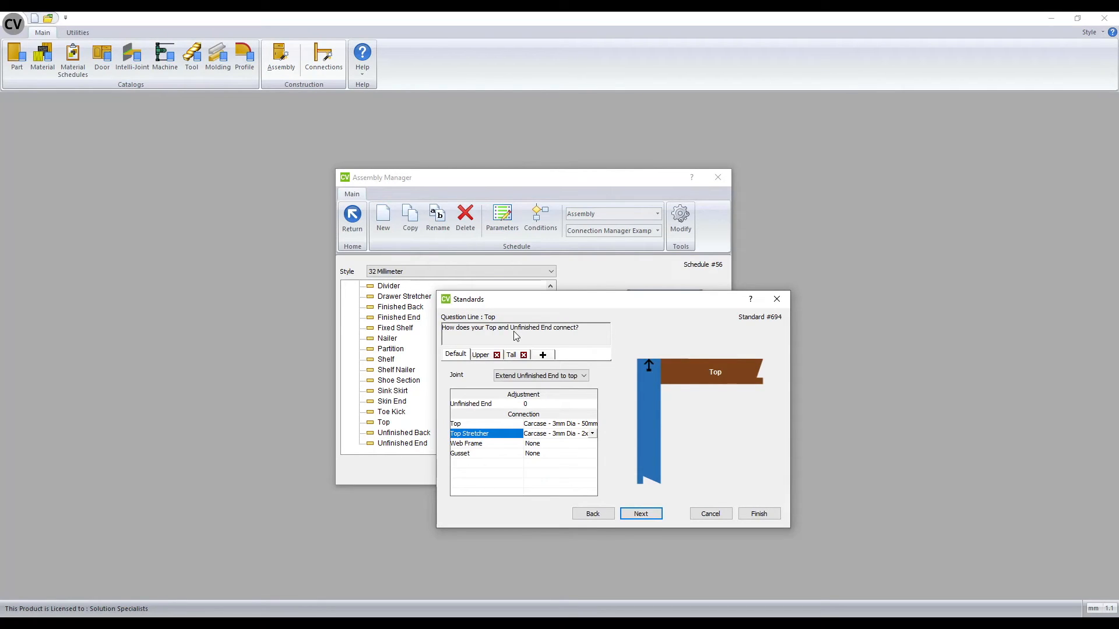
left_click(759, 514)
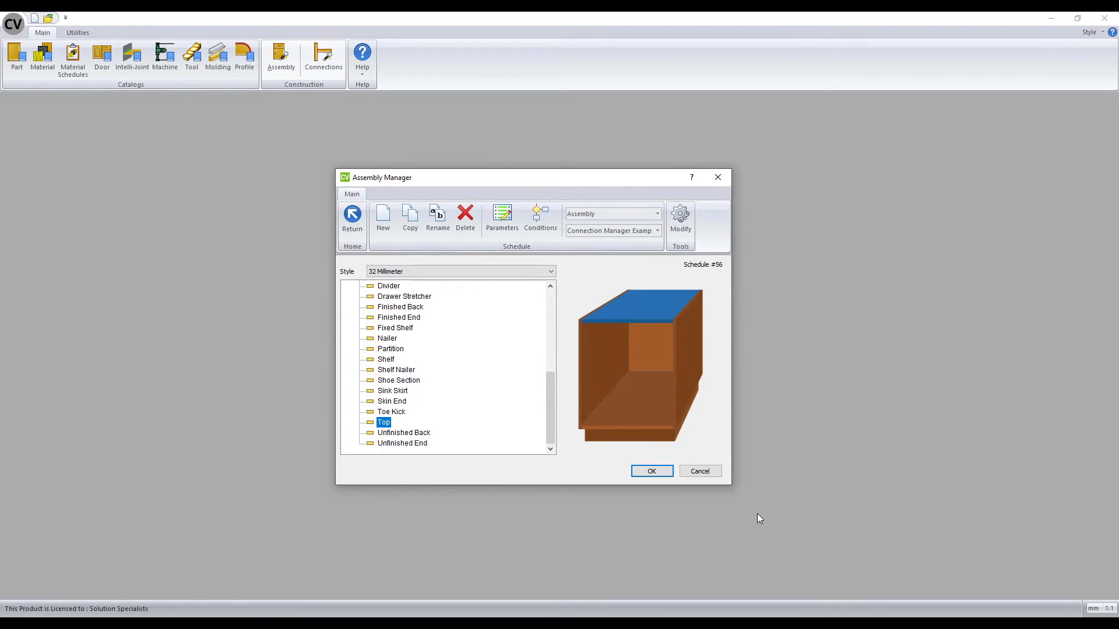
- In the Deck connection standards, assign "Connector - Cabineo 12 - 2x80mm Inset" for the Finished End, then proceed to the Unfinished End question
scroll(408, 408, "up", 3)
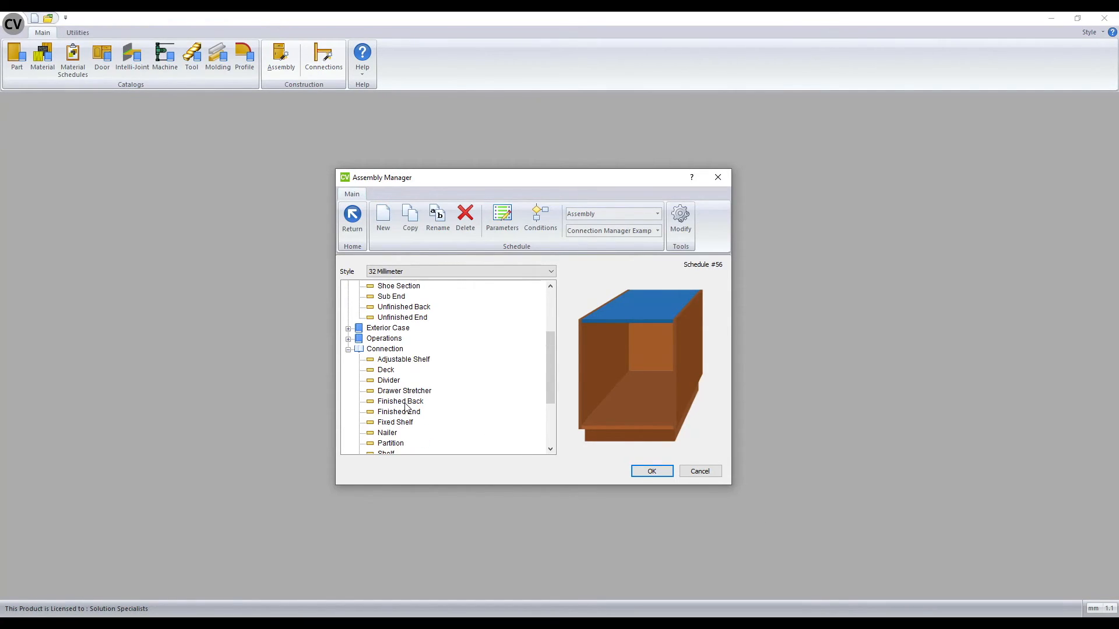
double_click(385, 371)
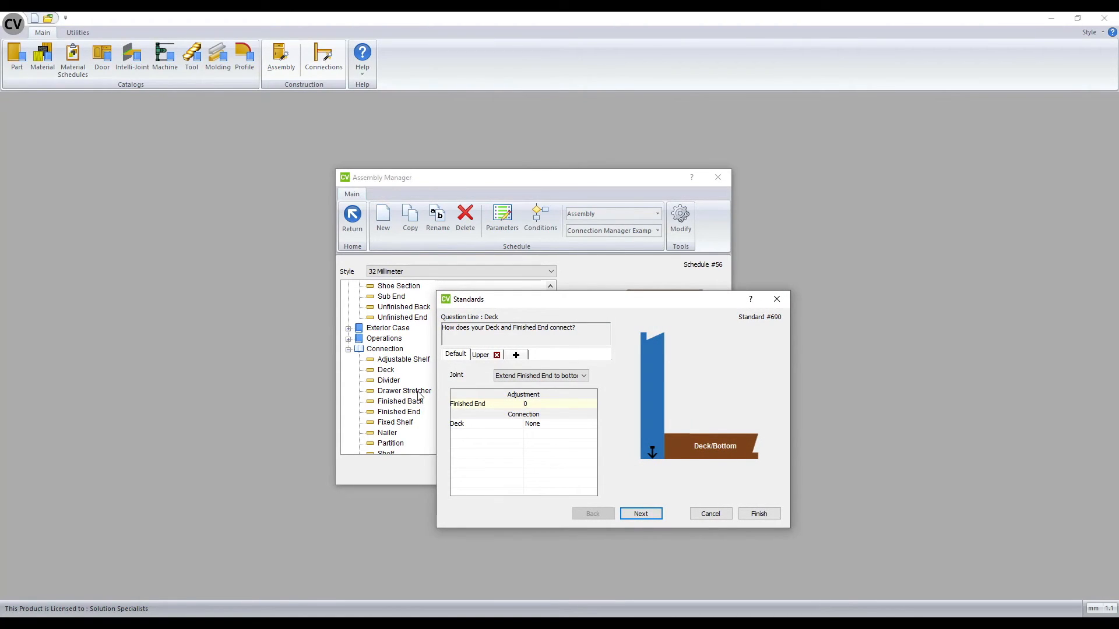
left_click(574, 425)
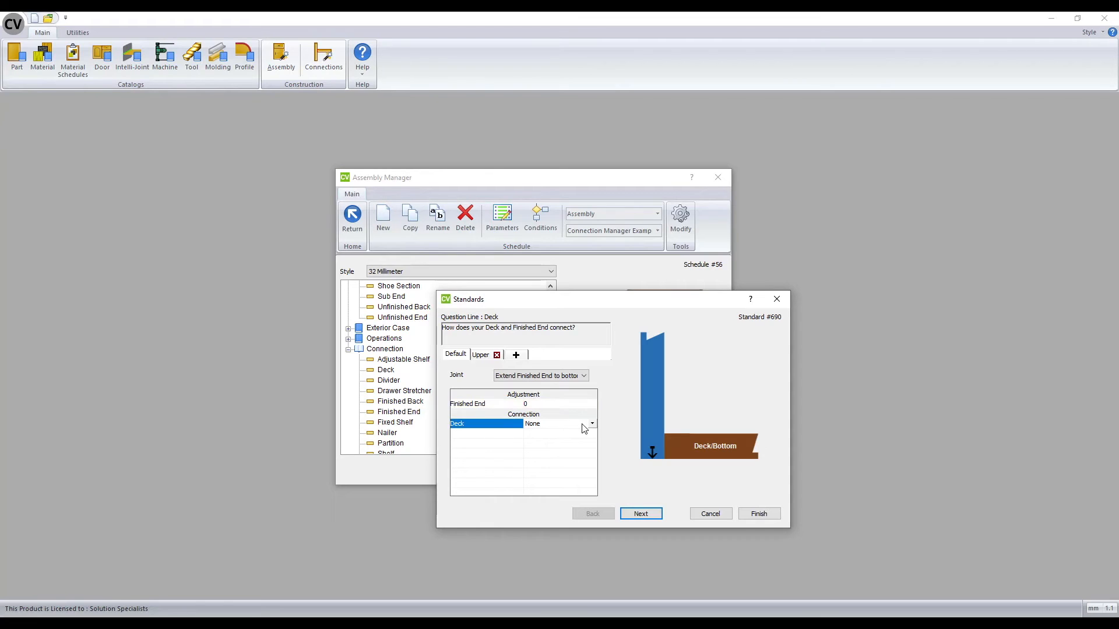
left_click(592, 424)
scroll(569, 484, "down", 5)
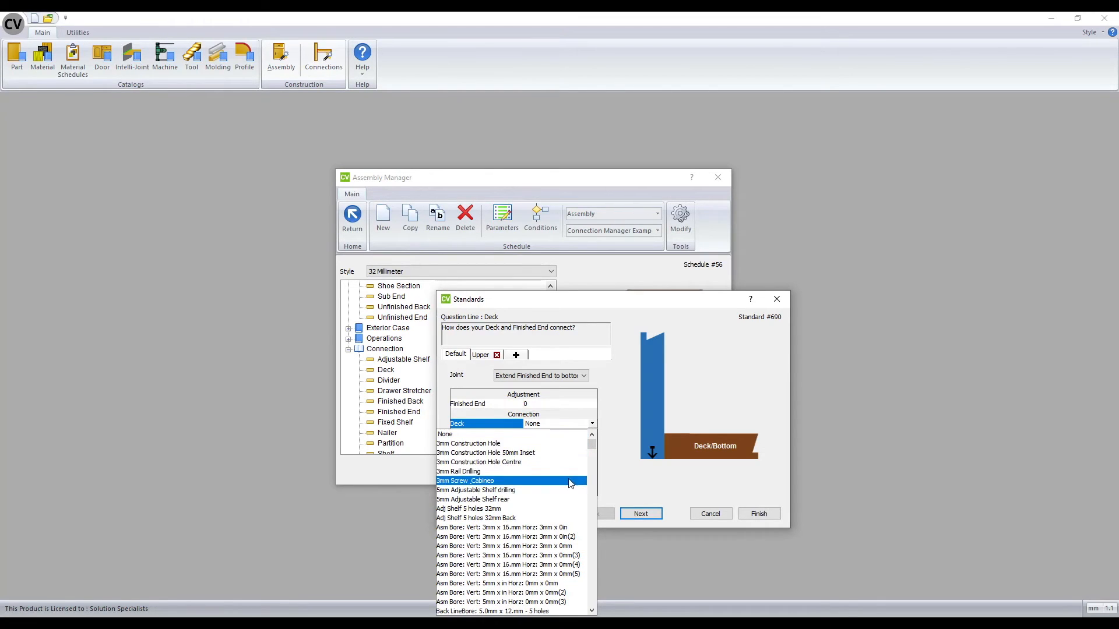
scroll(570, 484, "down", 1)
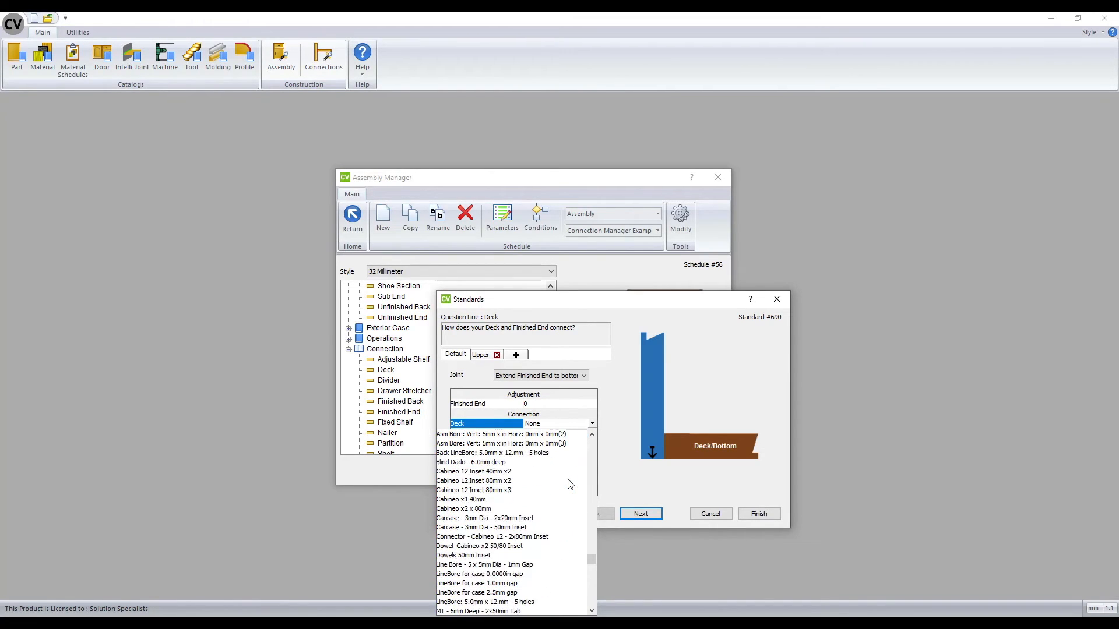
left_click(532, 537)
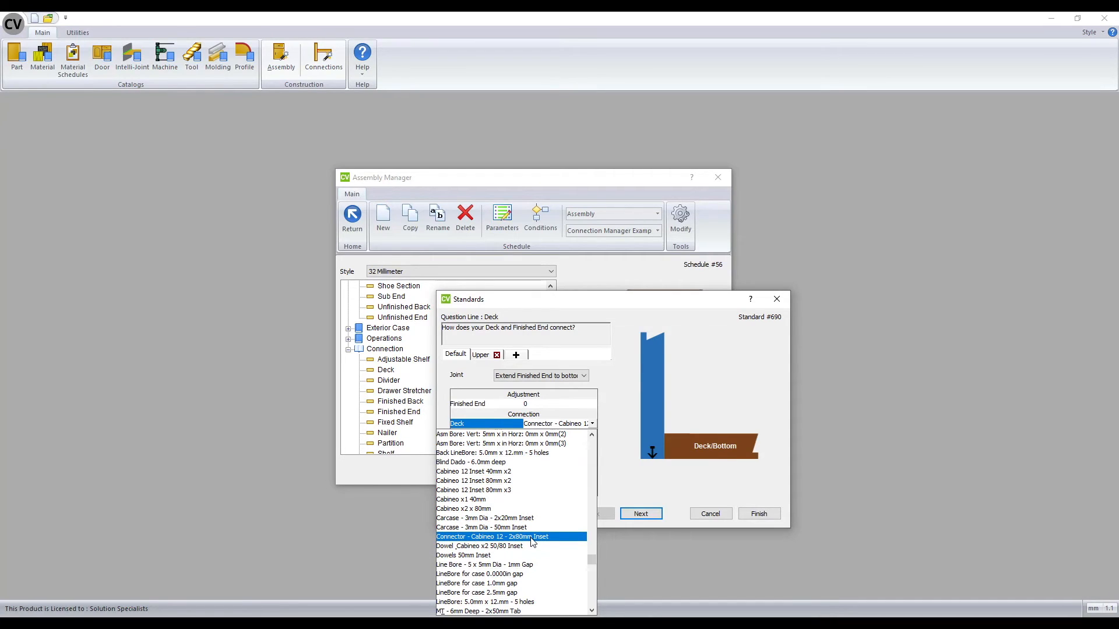
left_click(639, 515)
left_click(642, 515)
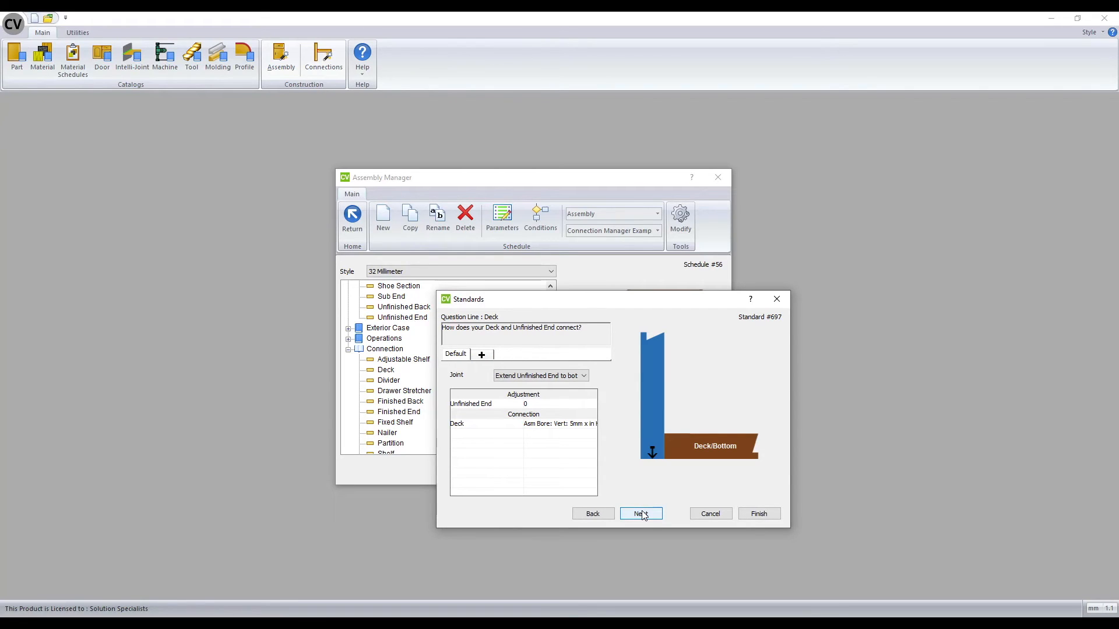
- Assign "Carcase - 3mm Dia - 50mm Inset" as the Deck's connection to the Unfinished End and finish the Deck standards
left_click(560, 424)
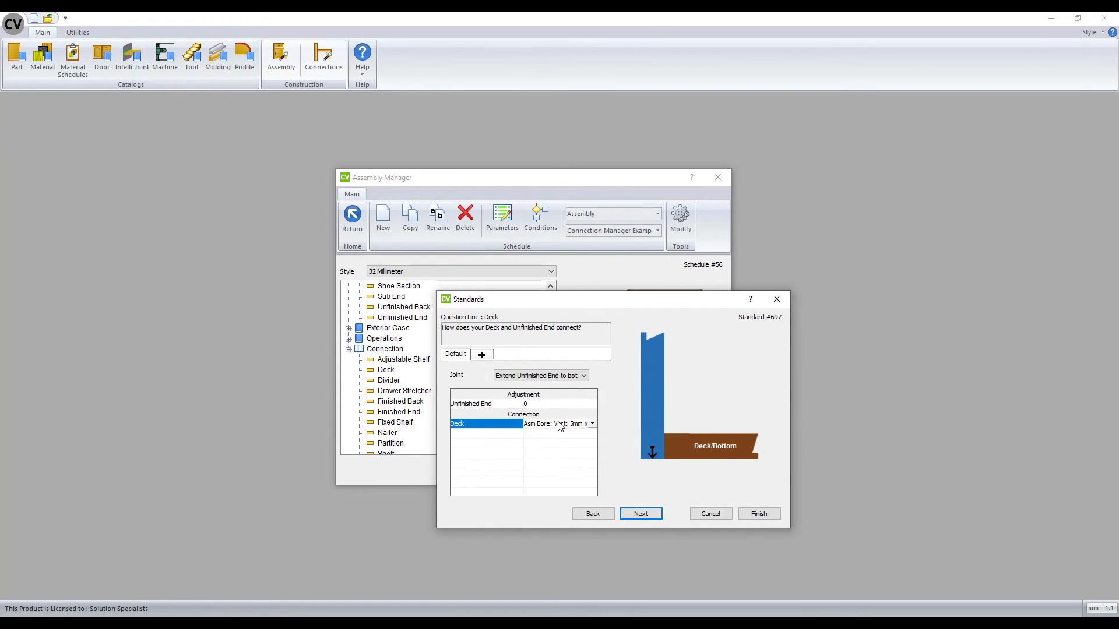
left_click(592, 423)
scroll(553, 527, "down", 6)
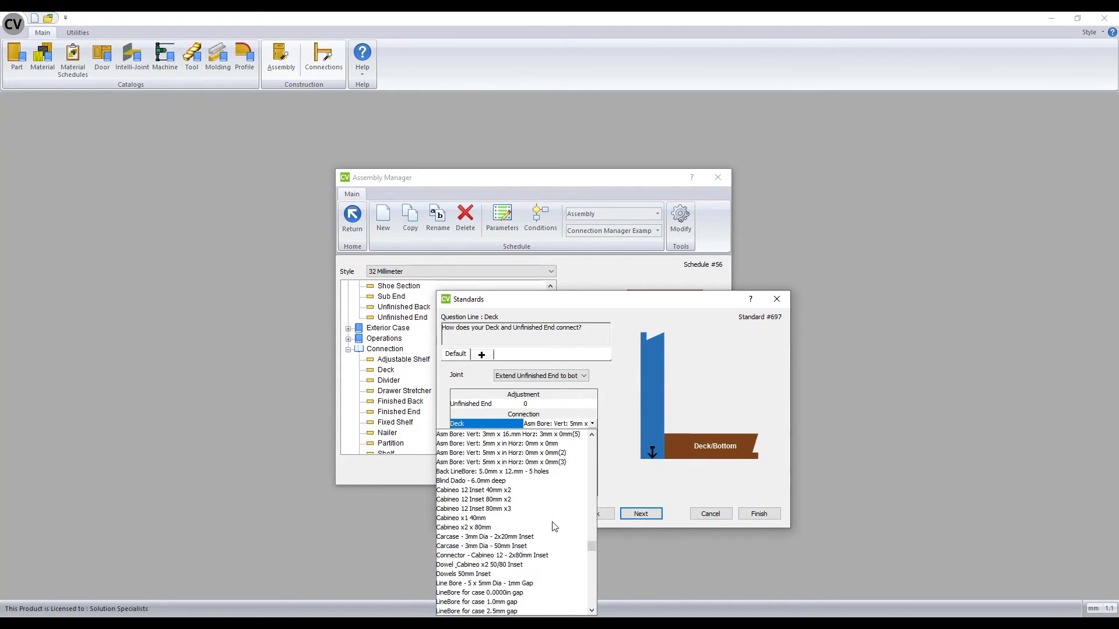
left_click(507, 527)
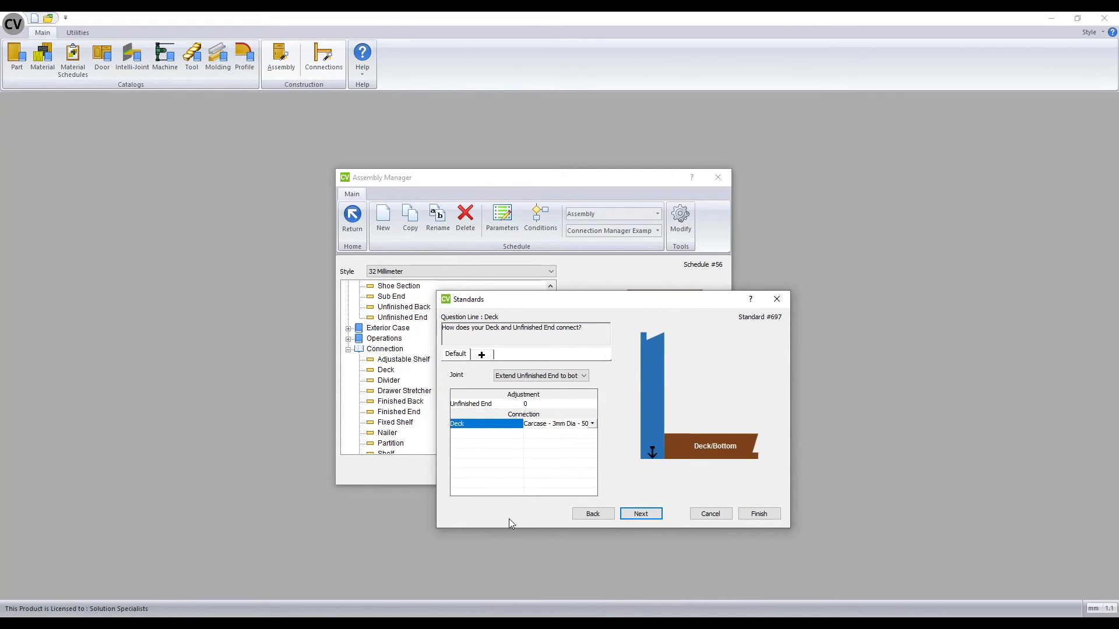
left_click(758, 515)
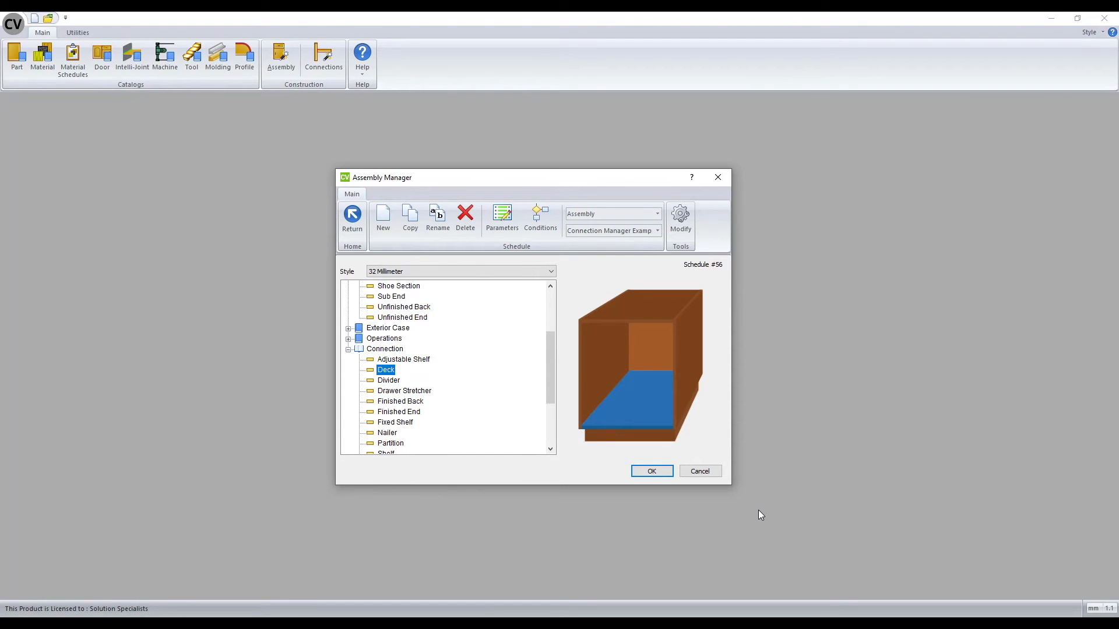
- In the Adjustable Shelf connection standards, assign "Line Bore - 5 x 5mm Dia - 1mm Gap" for the Finished End and move past that question
left_click(400, 360)
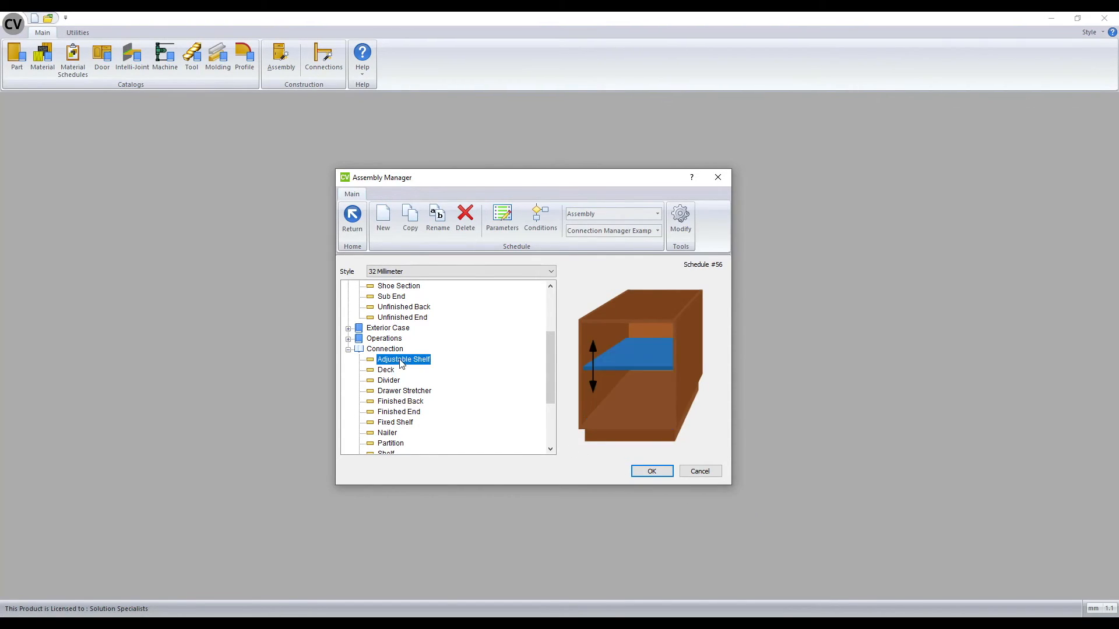
double_click(401, 360)
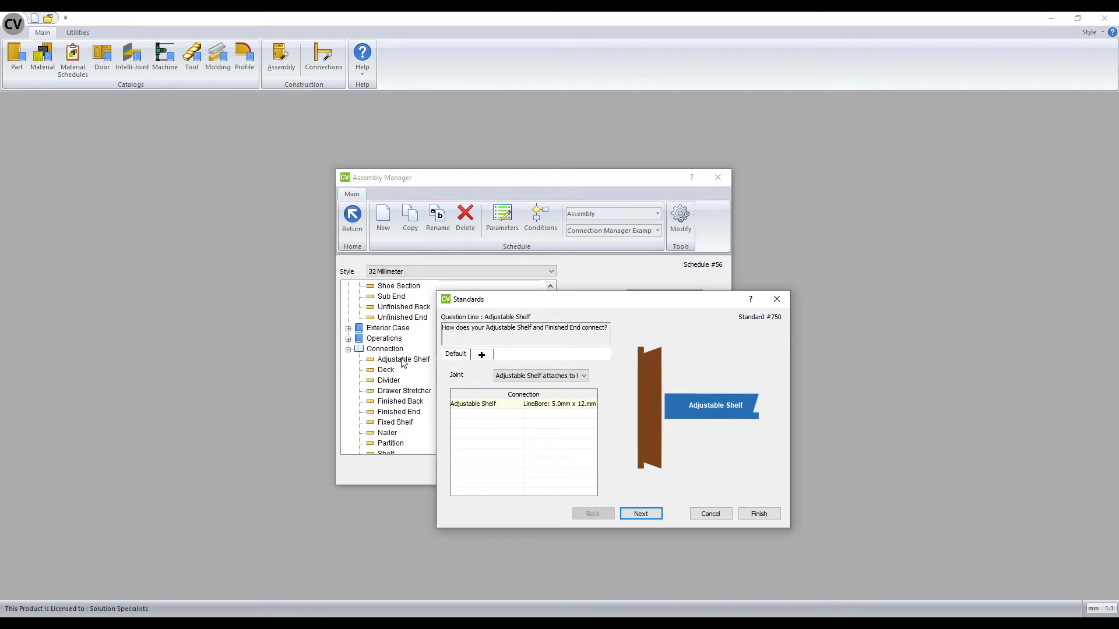
left_click(558, 405)
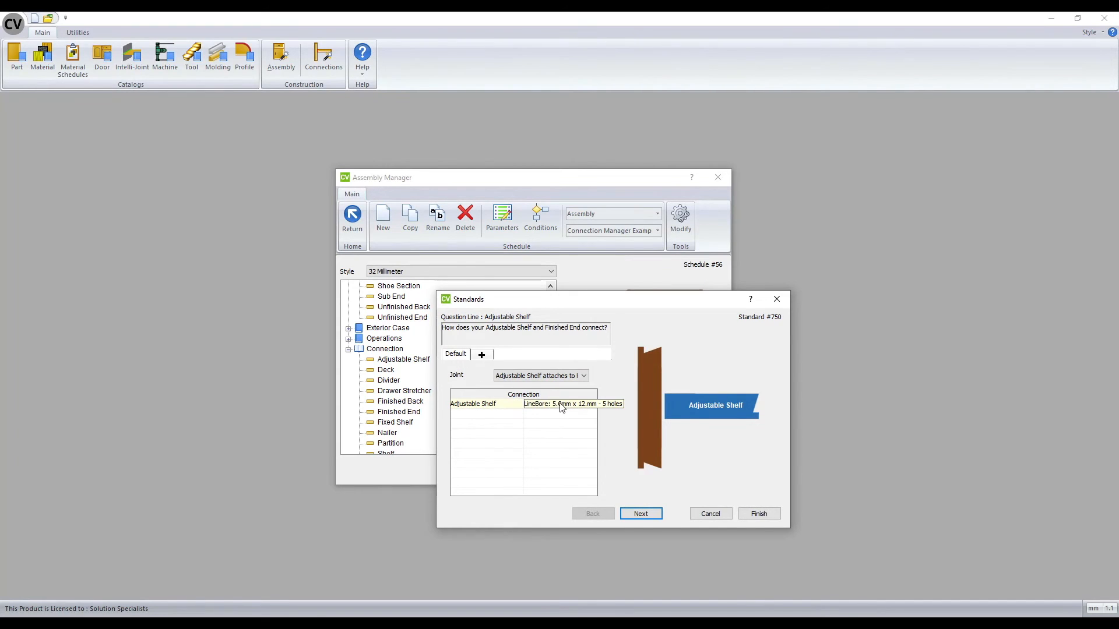
left_click(592, 405)
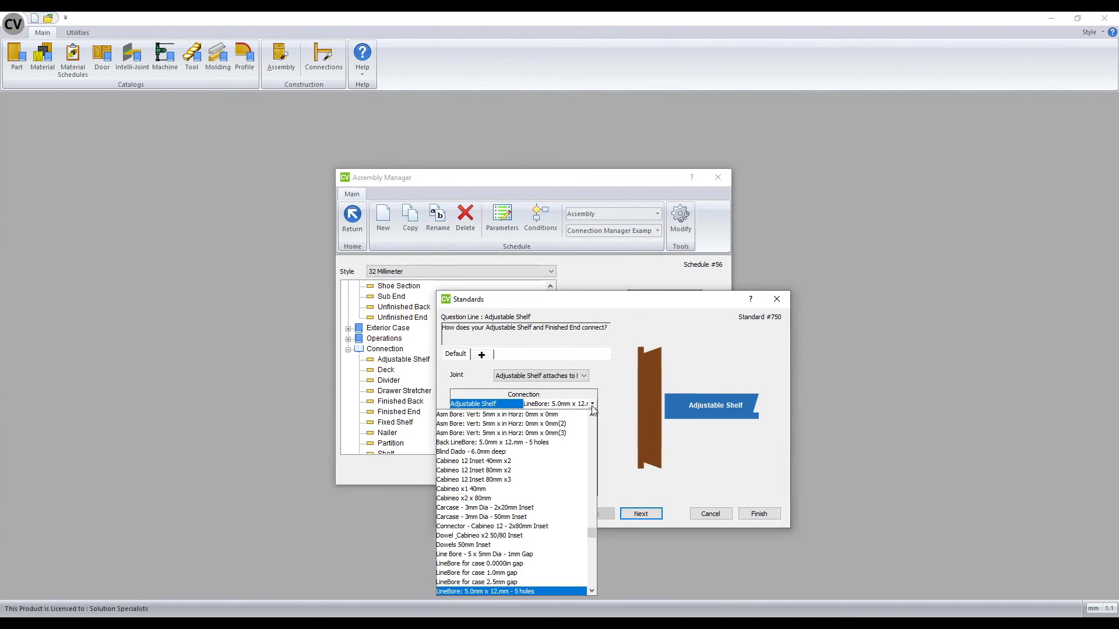
scroll(524, 575, "down", 1)
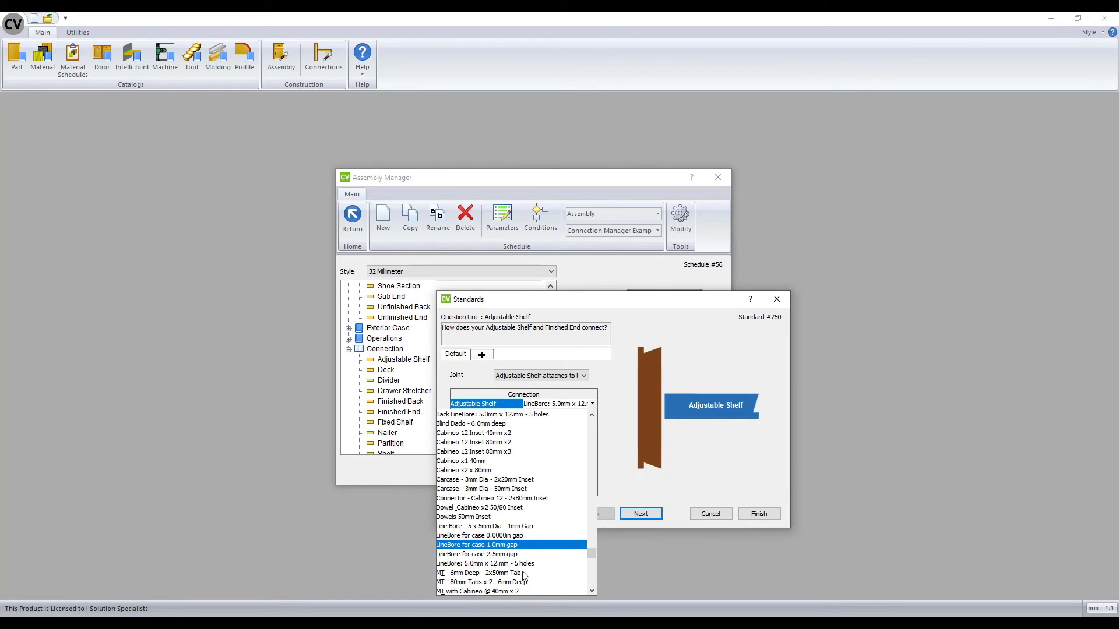
left_click(500, 527)
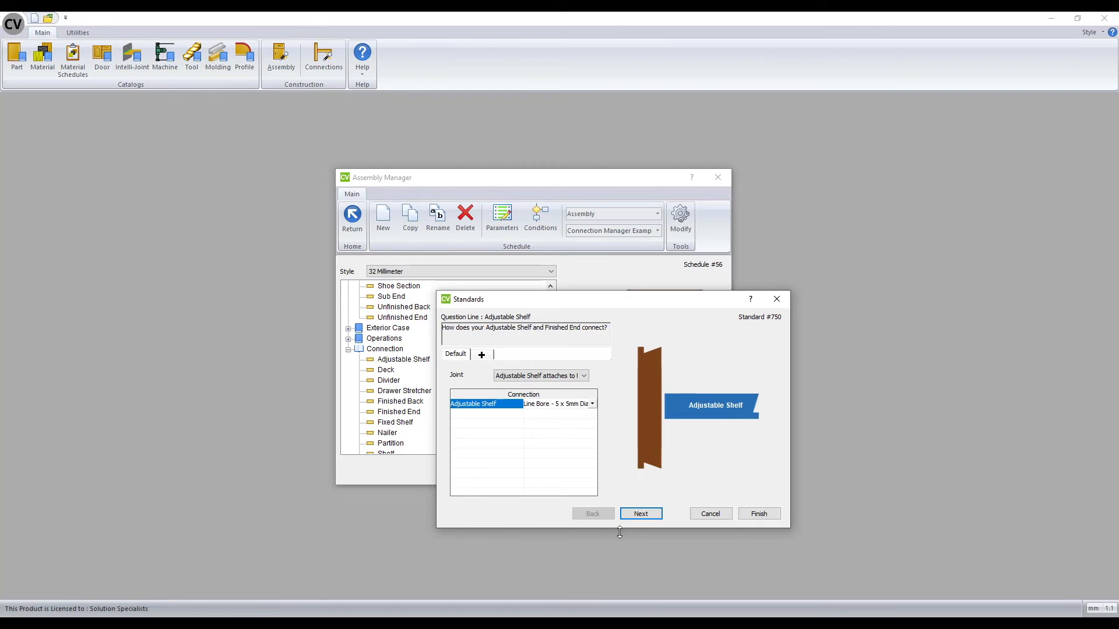
left_click(636, 519)
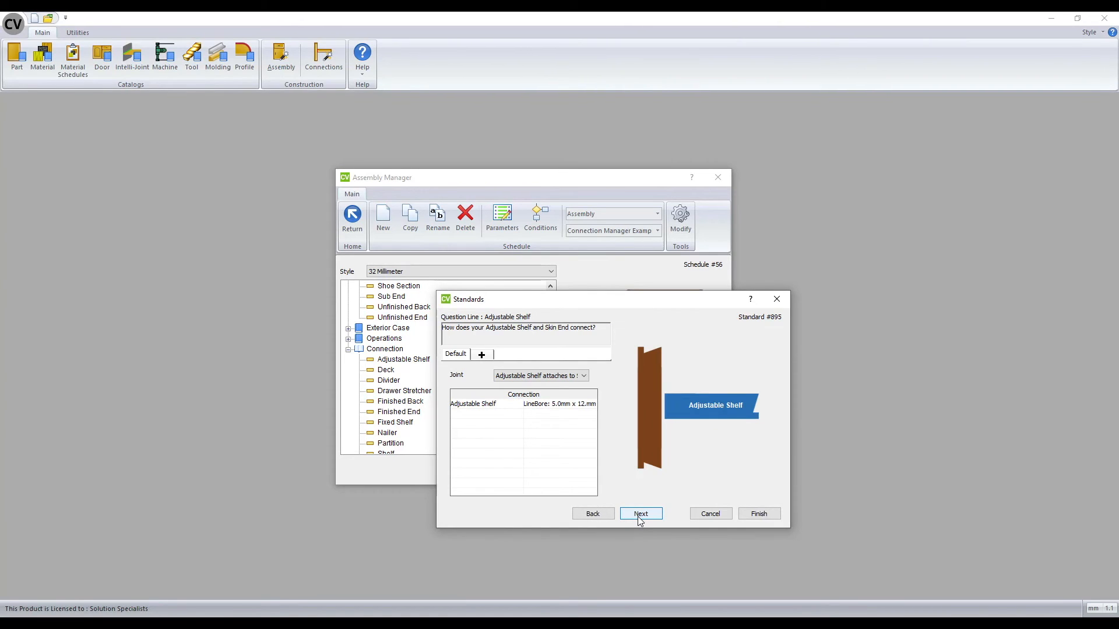
- Assign "Line Bore - 5 x 5mm Dia - 1mm Gap" as the Adjustable Shelf's connection to the Unfinished End and finish its standards
left_click(574, 404)
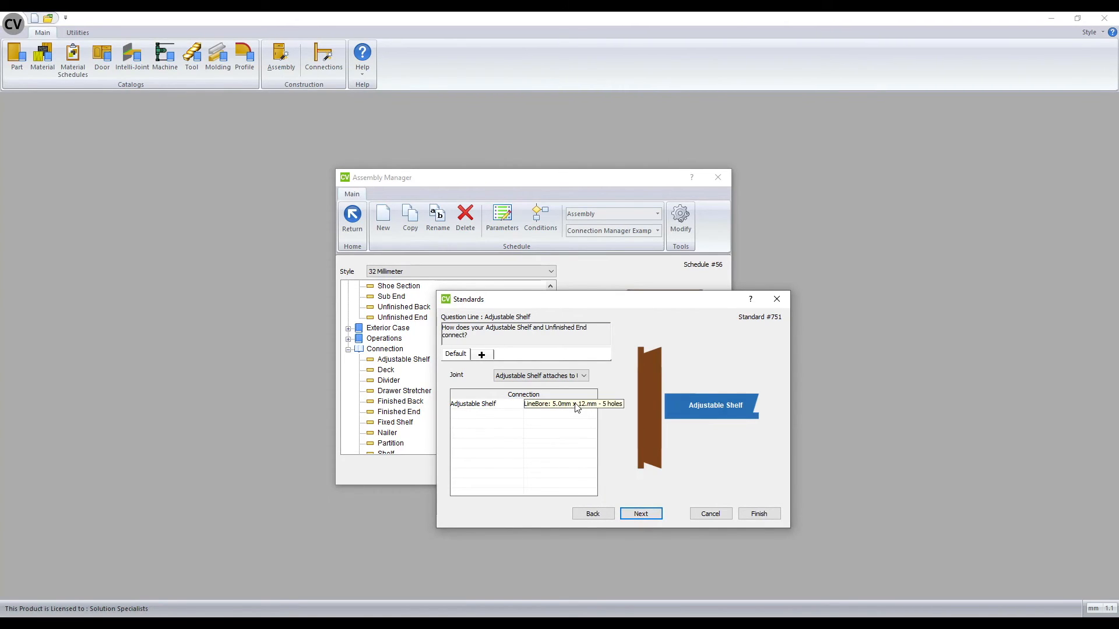
left_click(593, 405)
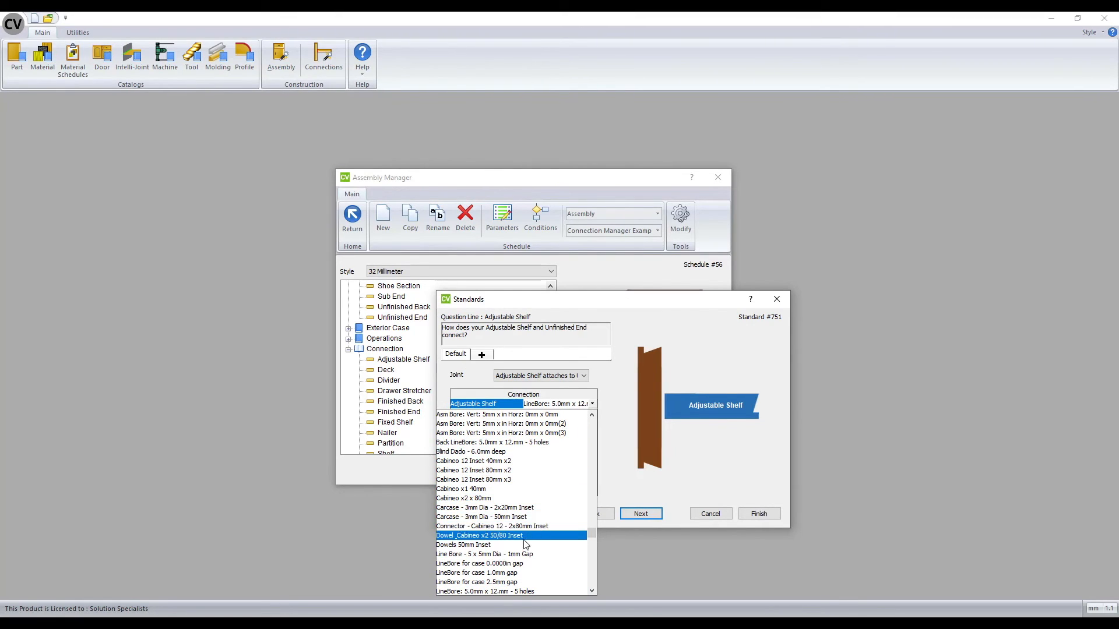
left_click(487, 554)
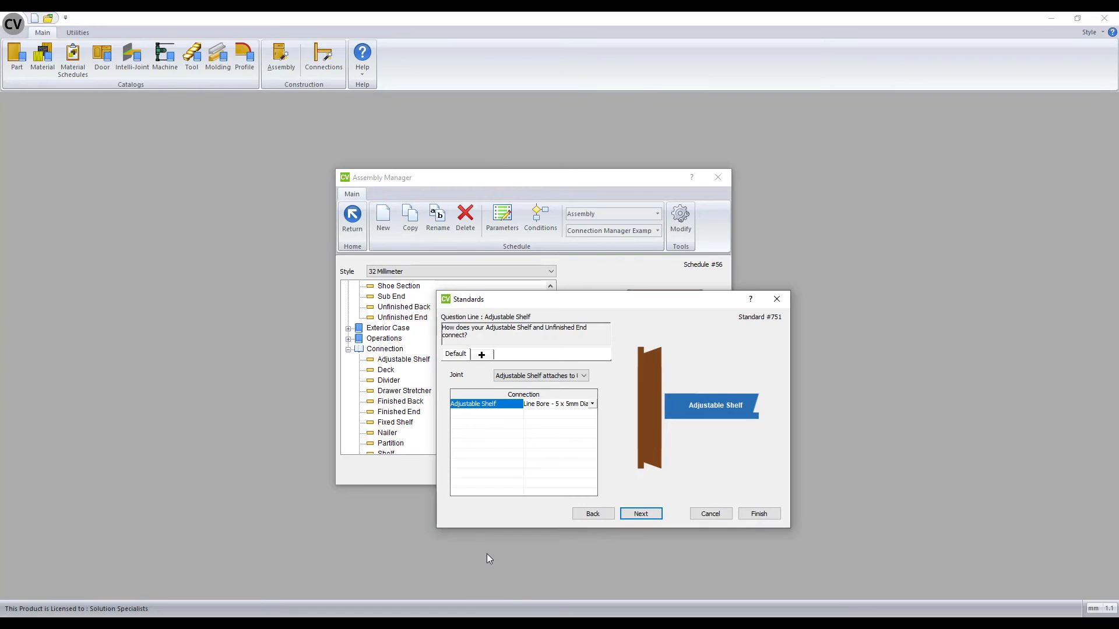
left_click(756, 515)
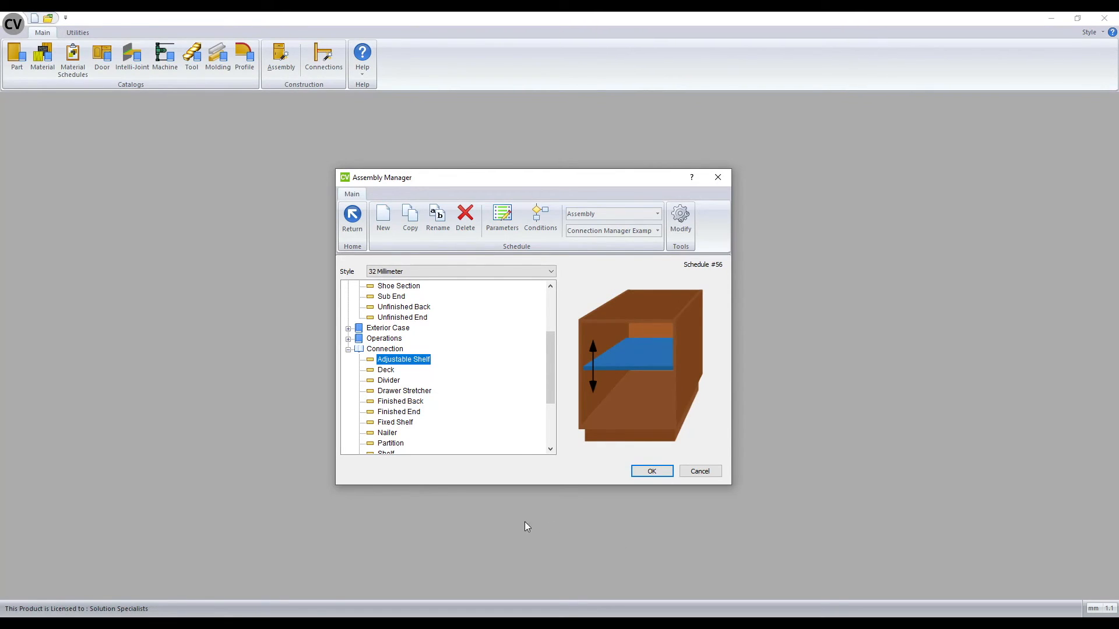
- In the Fixed Shelf connection standards, assign "MT - 80mm Tabs x 2 - 6mm Deep" for the Finished End, then proceed to the Unfinished End question
left_click(389, 425)
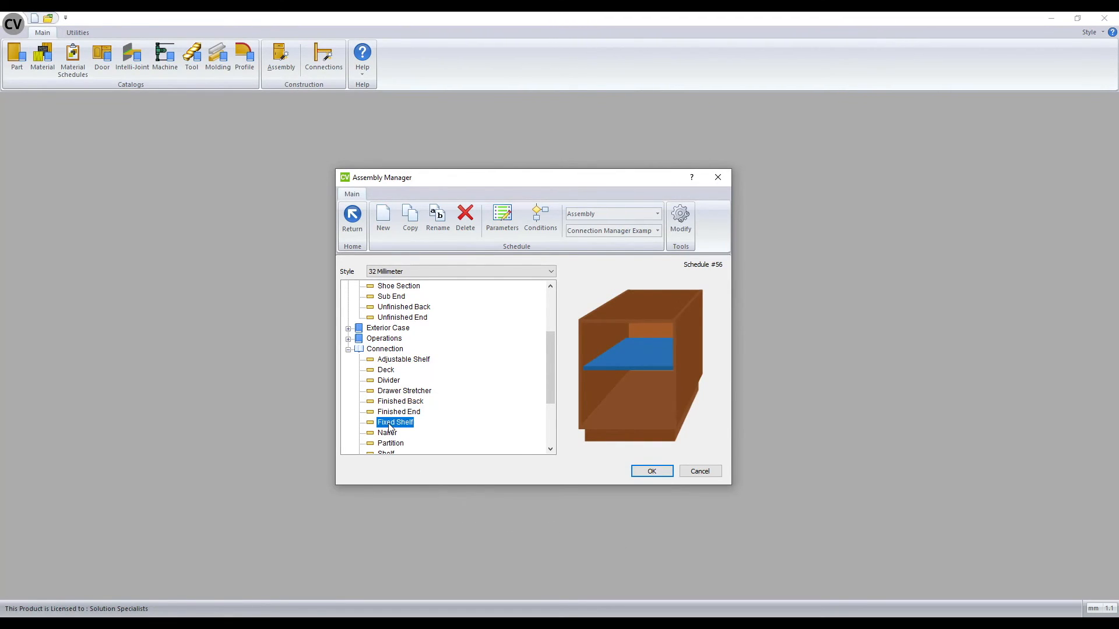
double_click(388, 424)
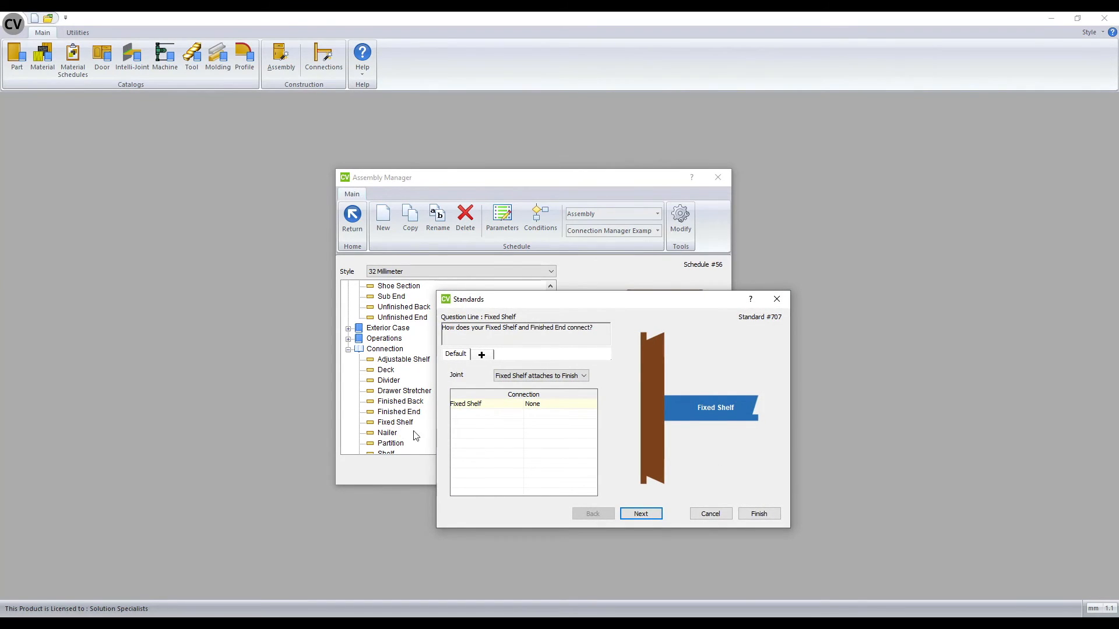
left_click(552, 408)
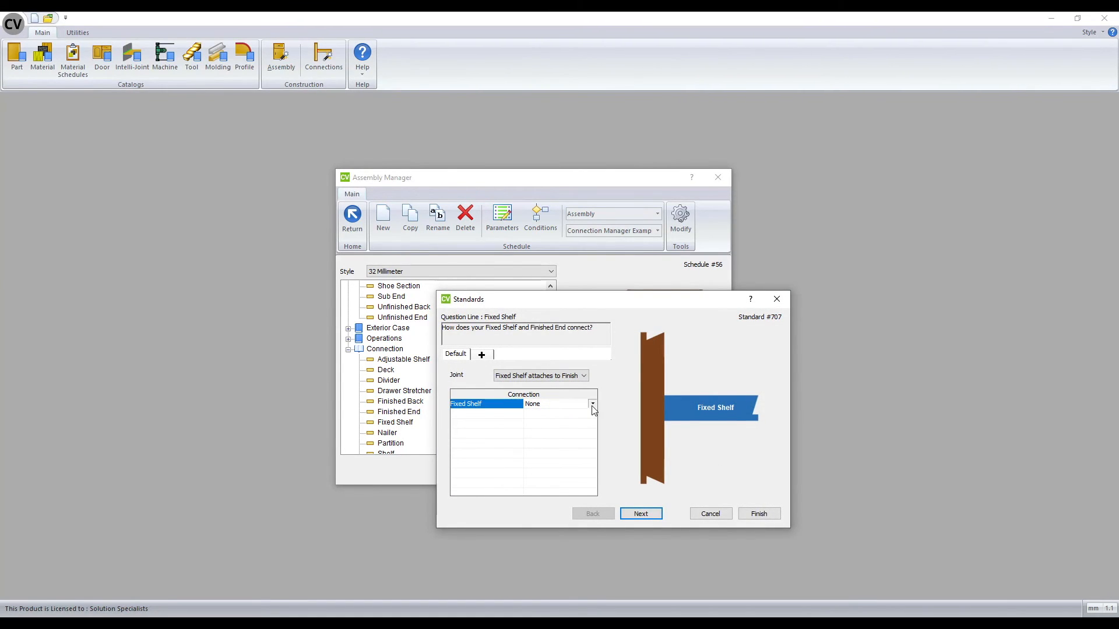
left_click(592, 403)
left_click_drag(593, 424, 587, 592)
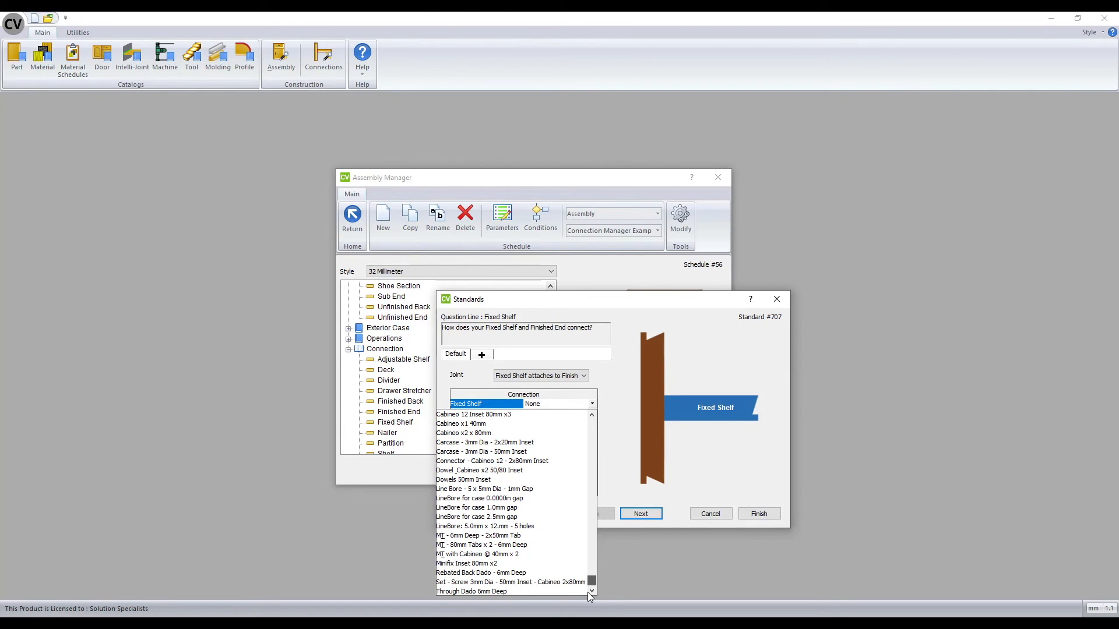
left_click(473, 545)
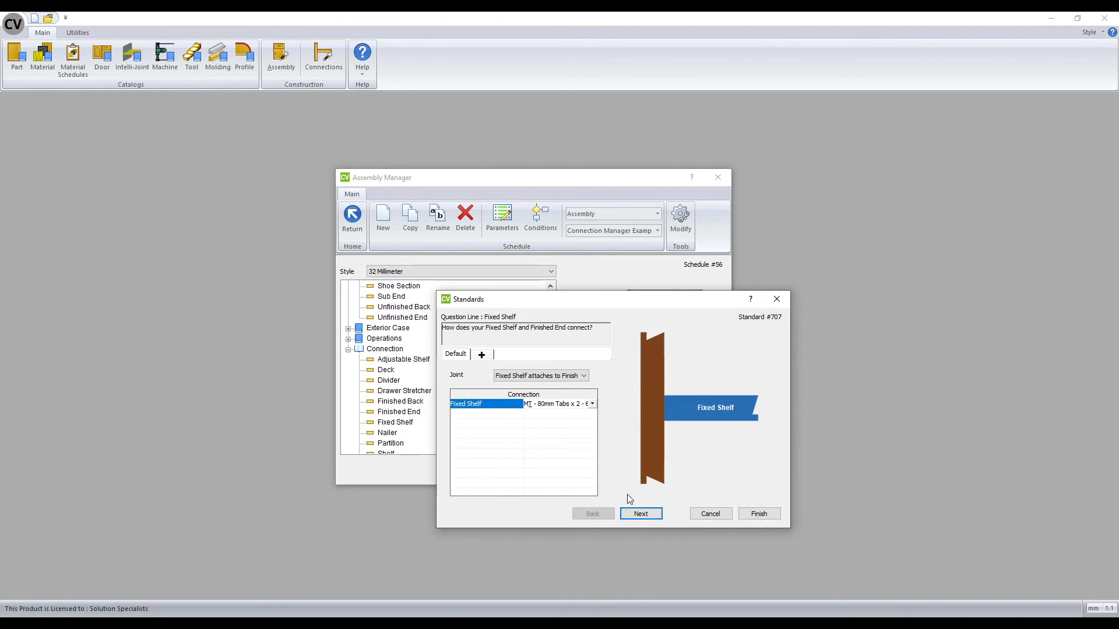
left_click(638, 514)
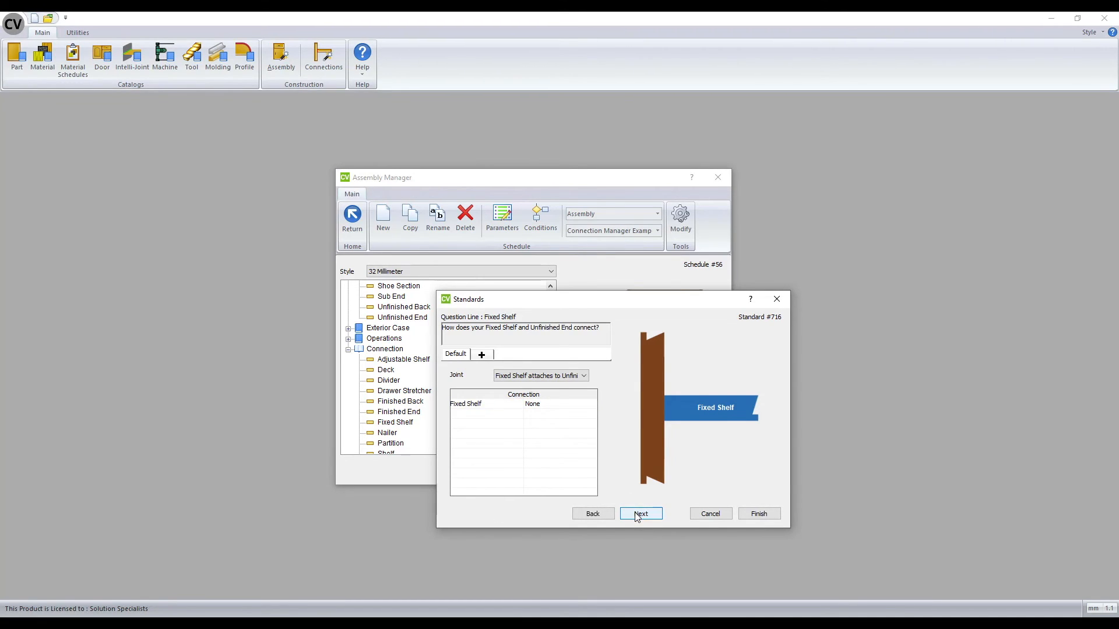
- Assign "Carcase - 3mm Dia - 50mm Inset" as the Fixed Shelf's connection to the Unfinished End and finish its standards
left_click(556, 407)
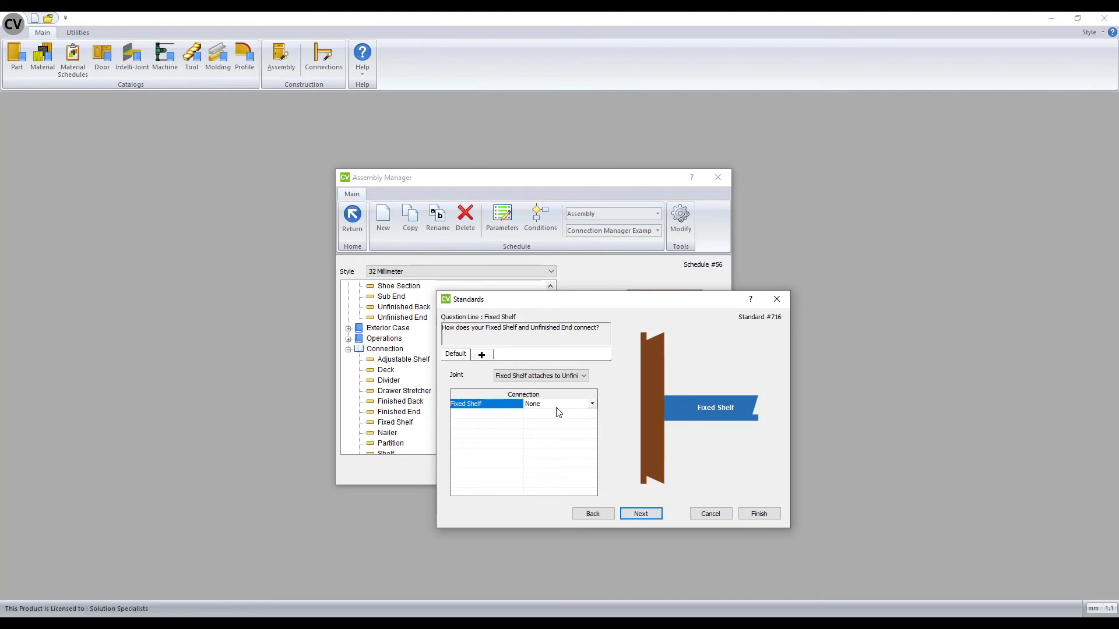
left_click(592, 405)
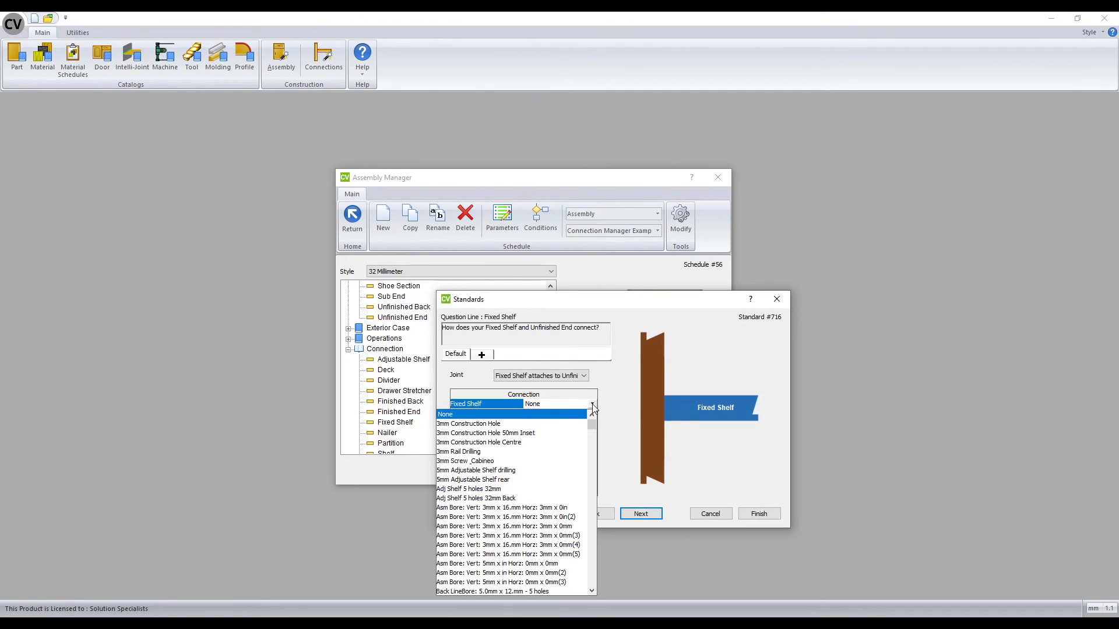
left_click(593, 424)
left_click_drag(593, 449, 593, 515)
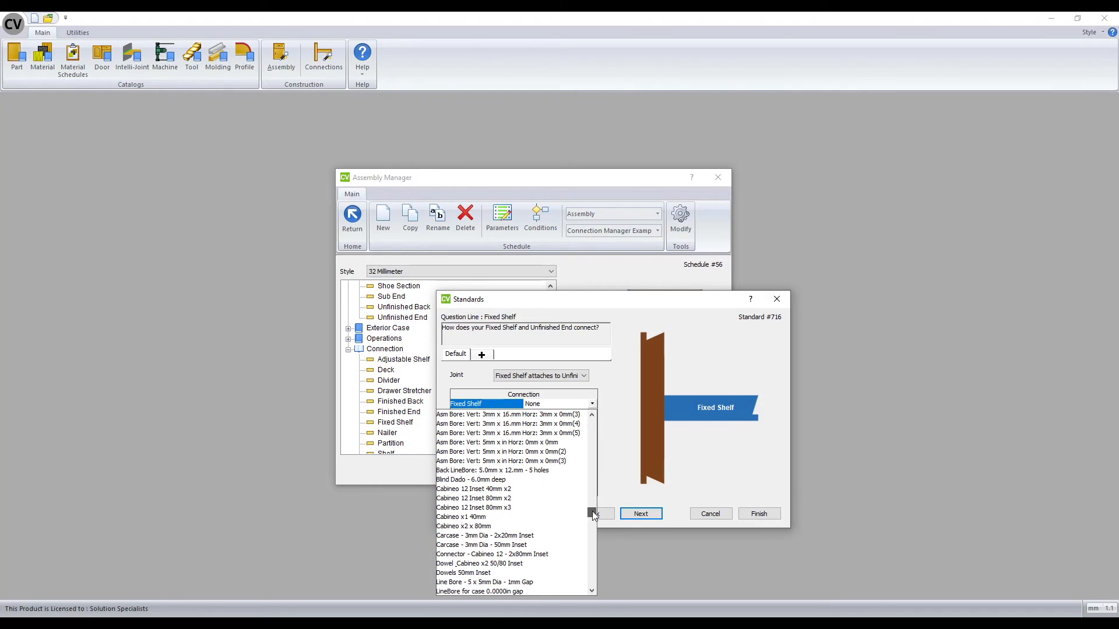
left_click(522, 545)
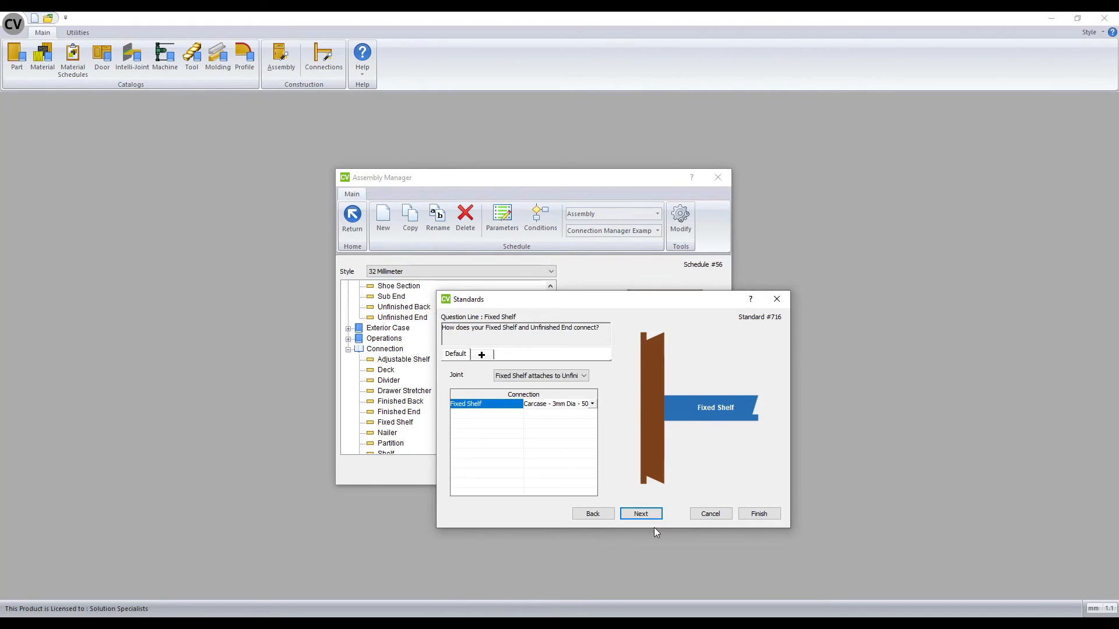
left_click(760, 515)
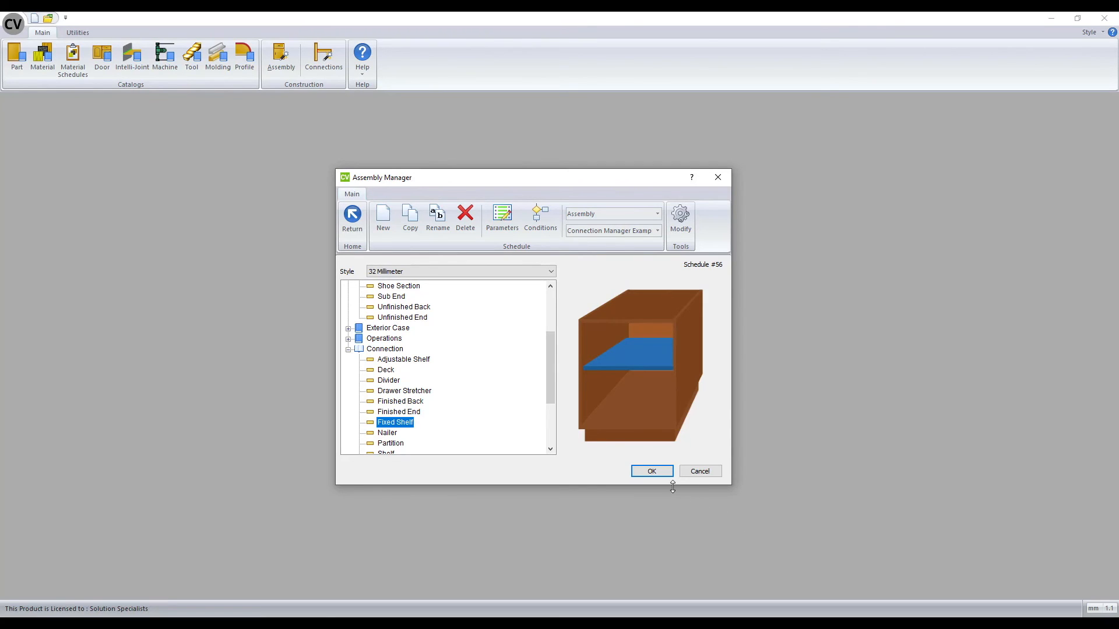
- Close the Assembly Manager saving the changes to the Connection Manager Example schedule, and open the recent job "Connection Manager Example.cvj"
left_click(650, 473)
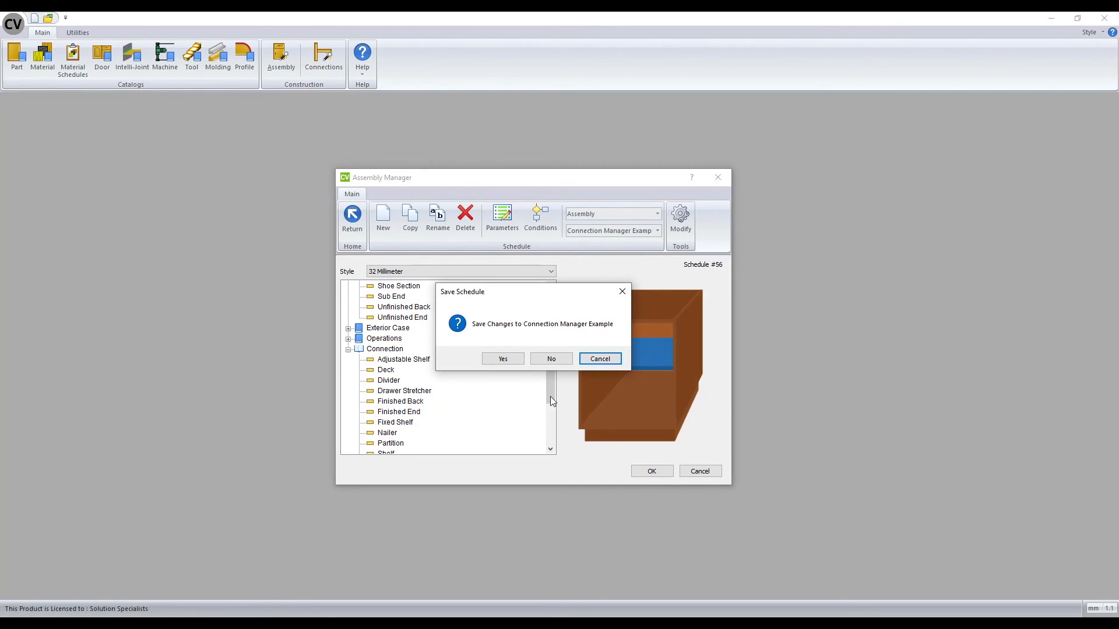
left_click(505, 359)
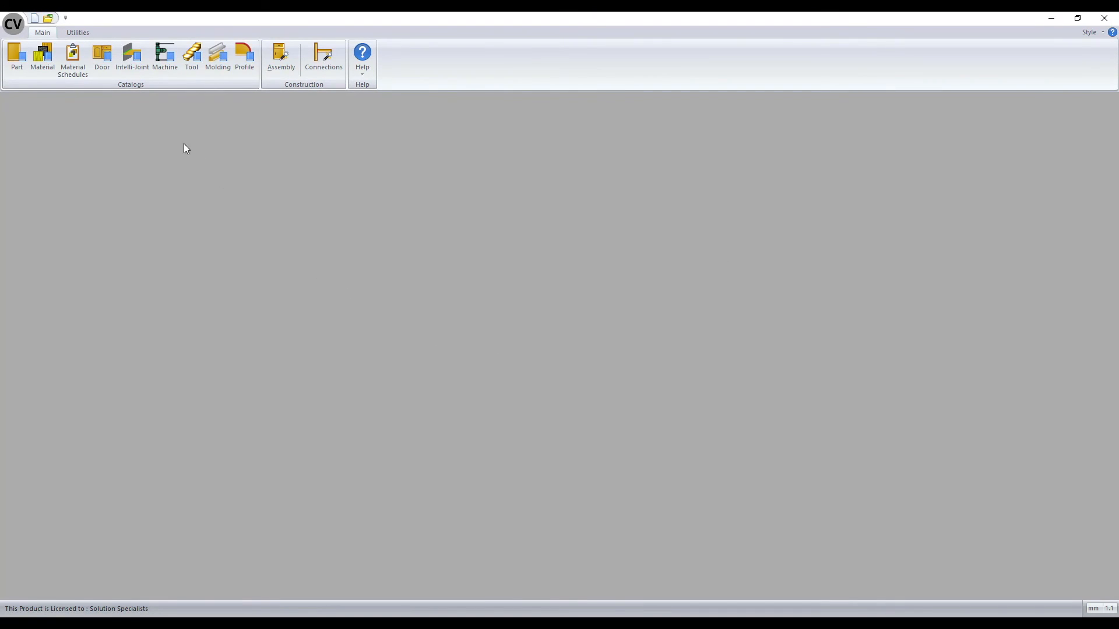
left_click(12, 25)
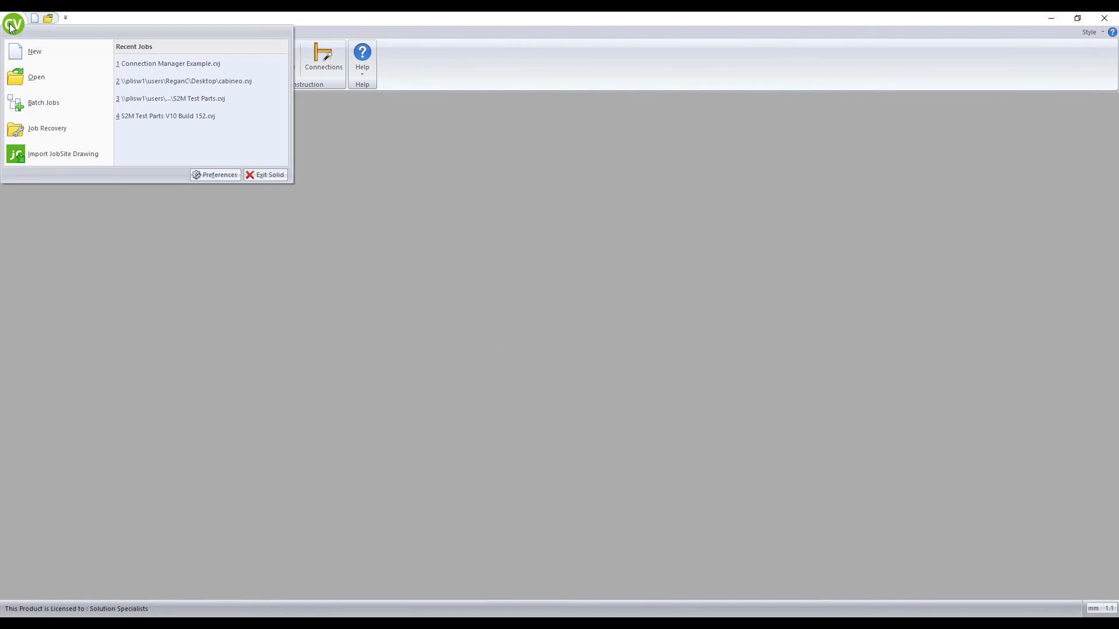
left_click(154, 61)
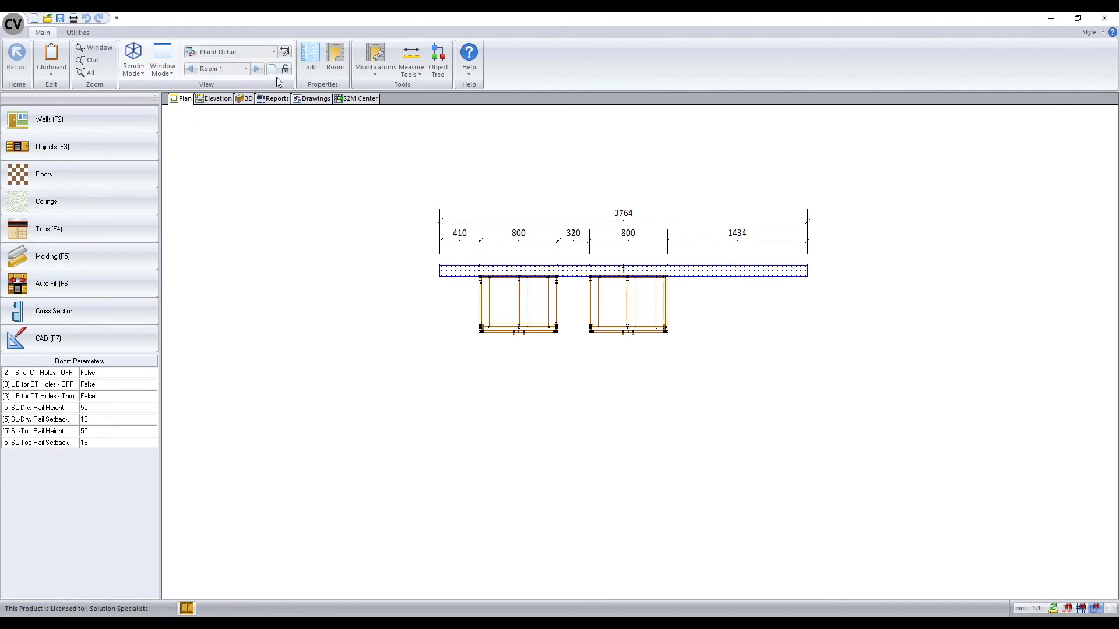
- In the job properties, set the cabinet construction schedule to "Connection Manager Example" and apply it
left_click(308, 61)
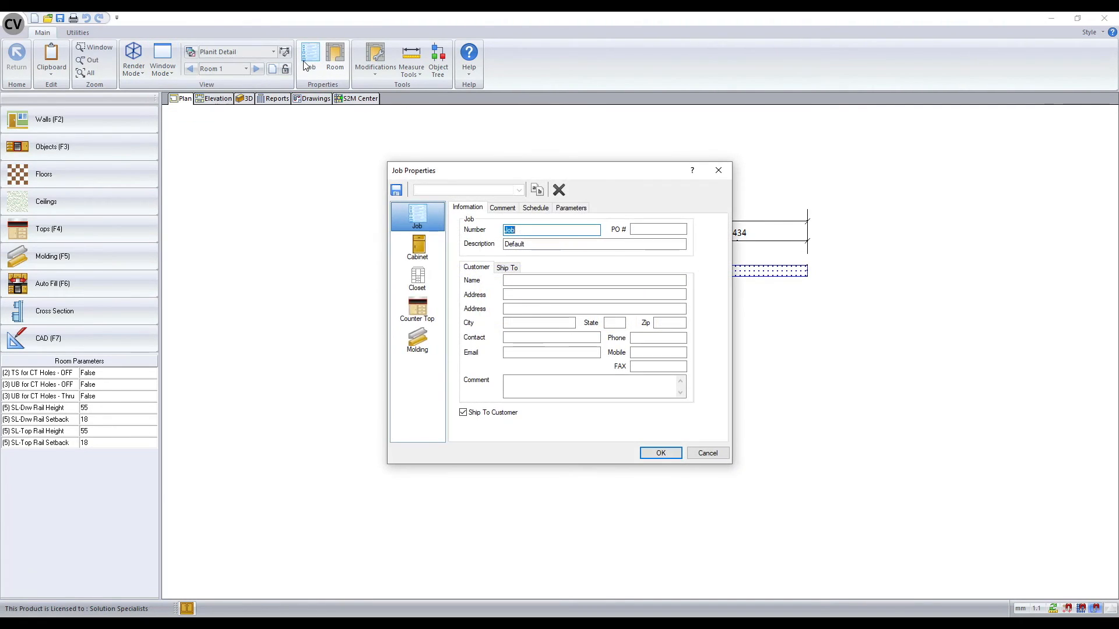
left_click(413, 243)
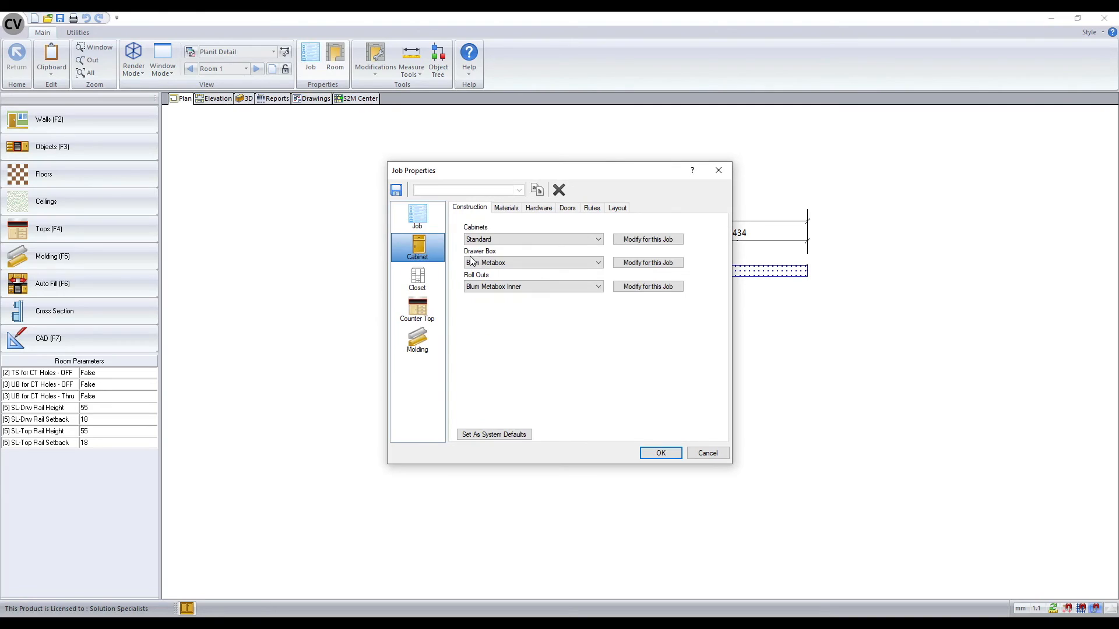
left_click(515, 239)
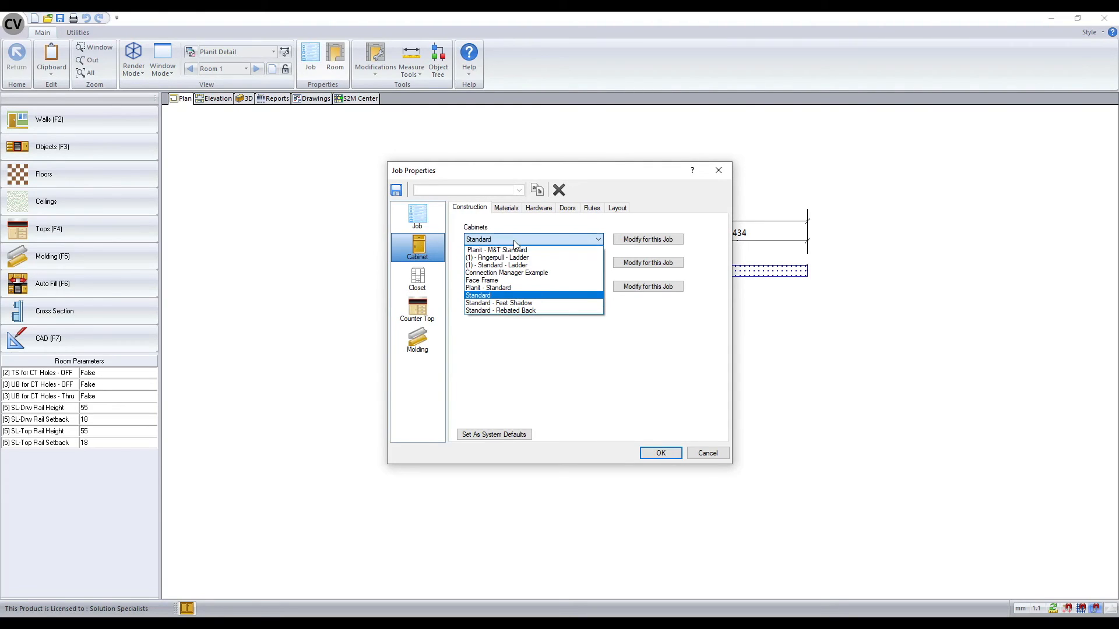
left_click(520, 274)
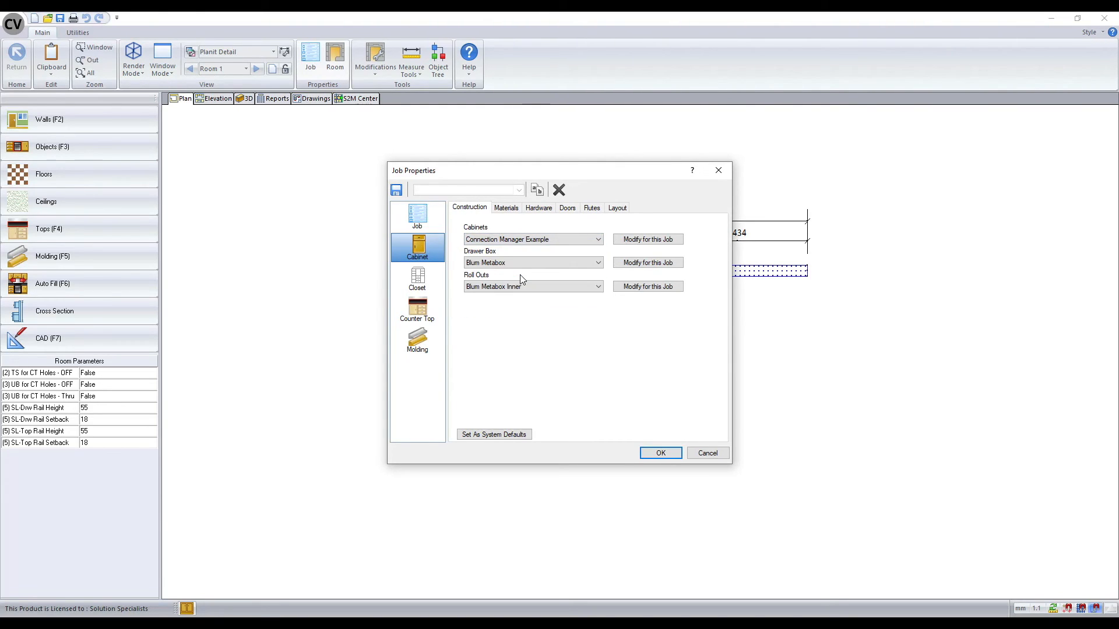
left_click(657, 453)
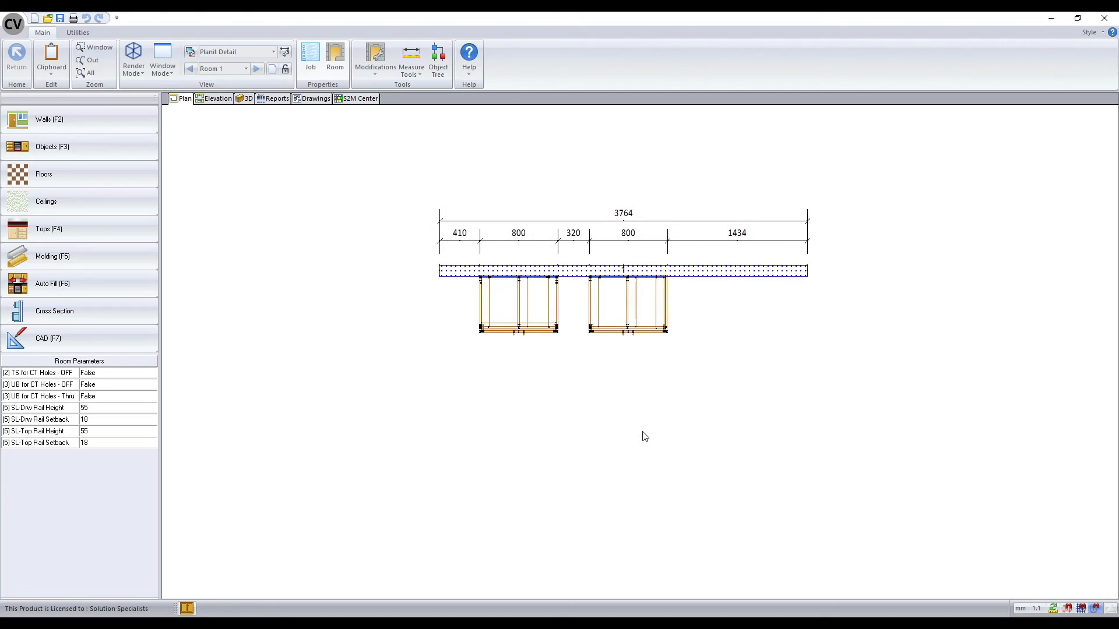
- Open the first 800 mm base cabinet on the wall in 3D and examine its boring and adjustable shelf connections
left_click(502, 304)
double_click(502, 304)
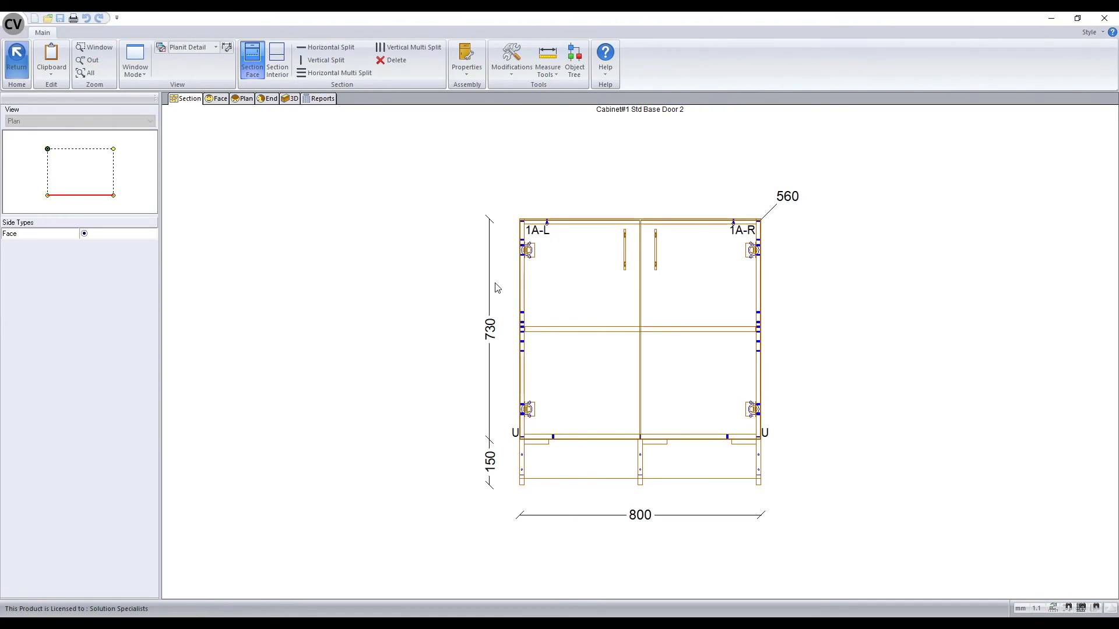
left_click(289, 98)
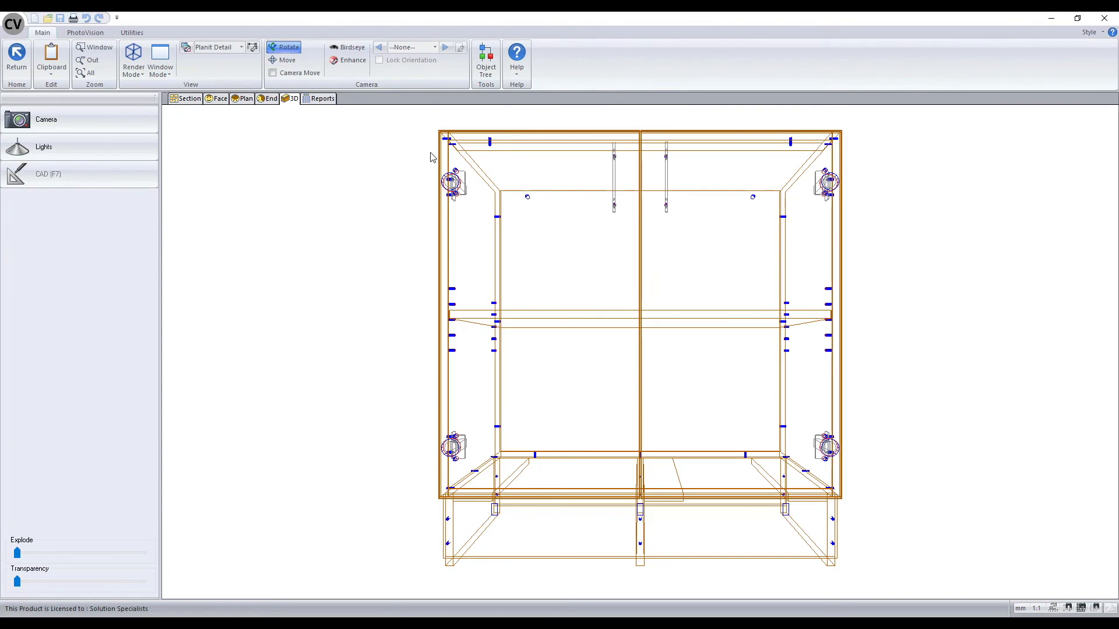
left_click_drag(555, 265, 497, 265)
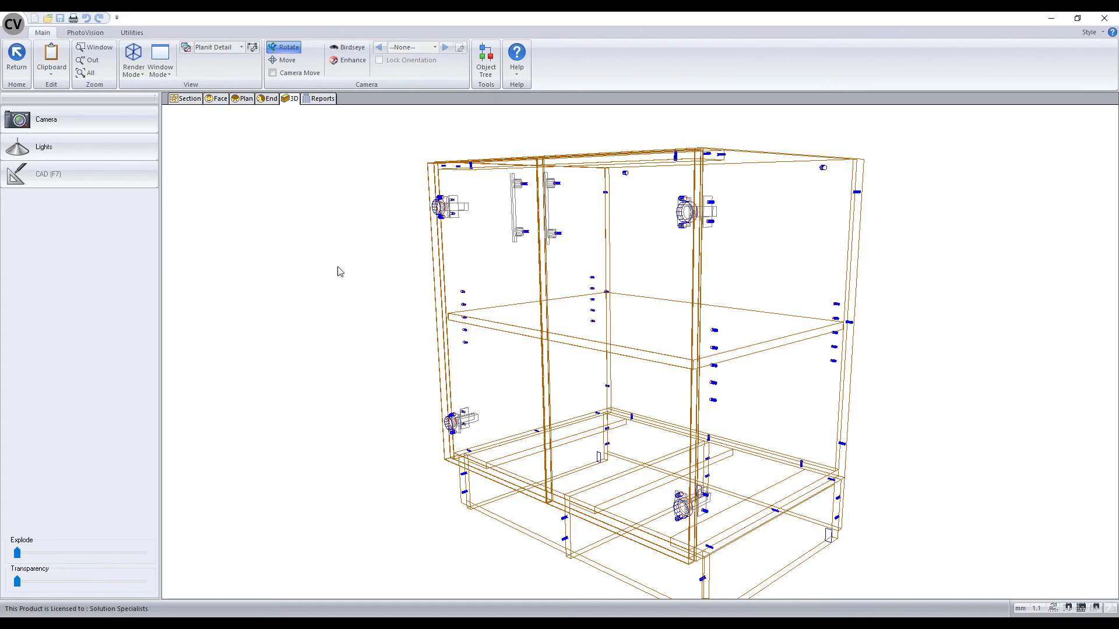
- Return to the room plan and open the second base cabinet in 3D to examine its finished-end and fixed shelf connections
left_click(17, 68)
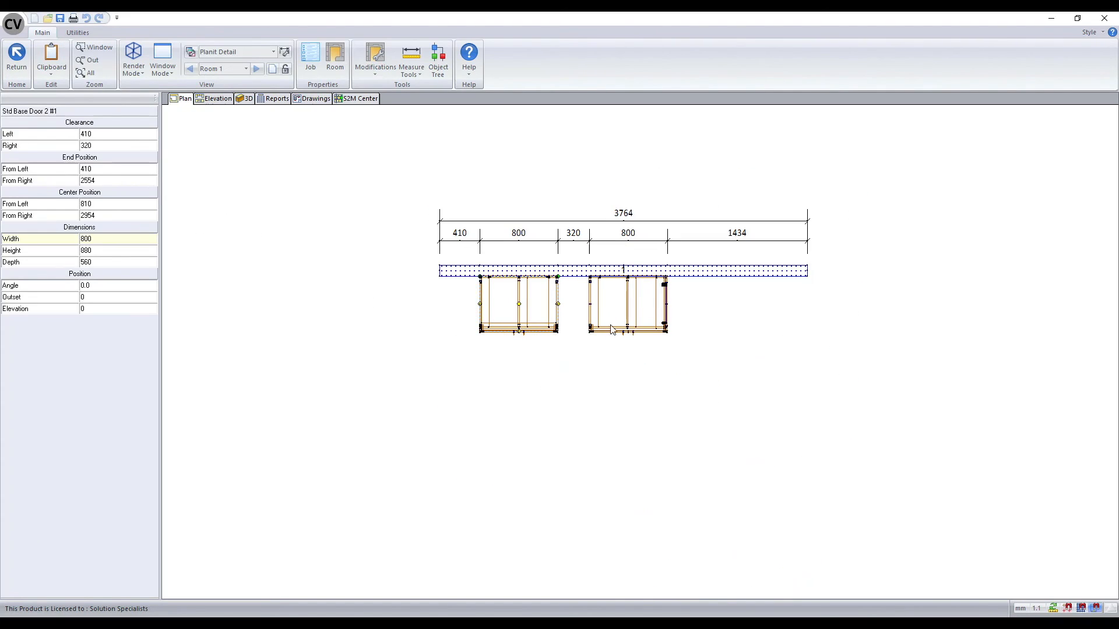
double_click(610, 308)
left_click_drag(933, 247, 562, 379)
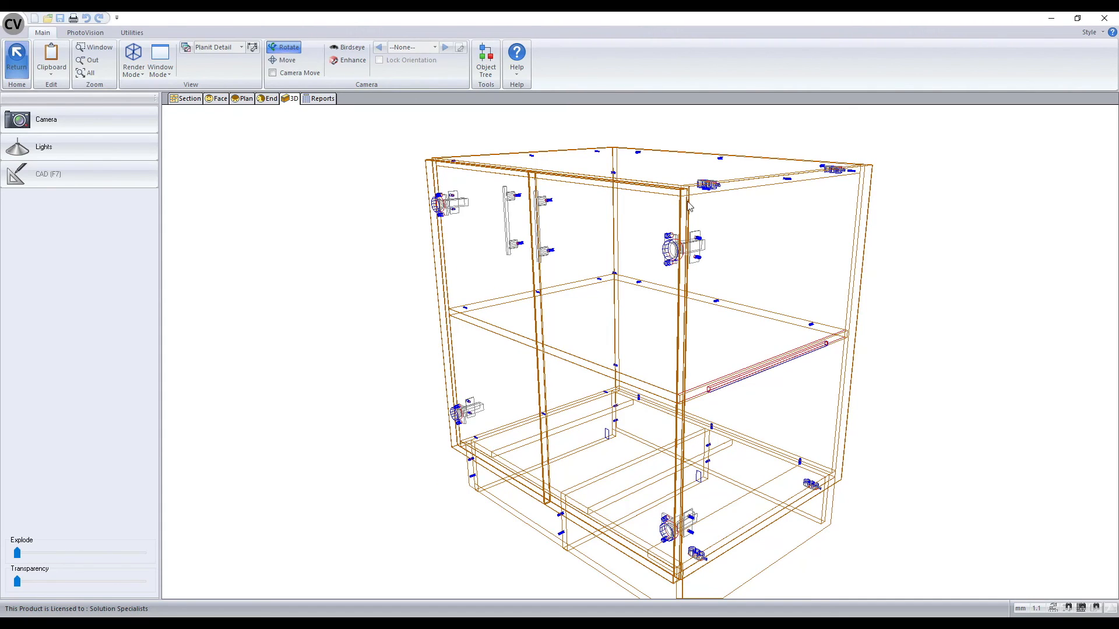
left_click_drag(841, 185, 689, 214)
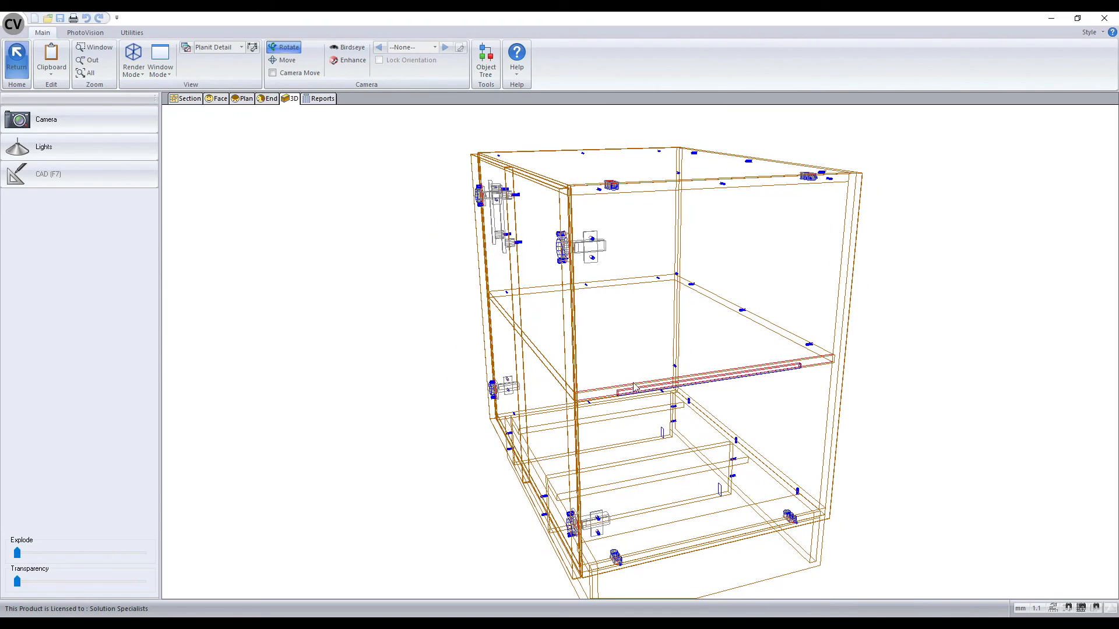